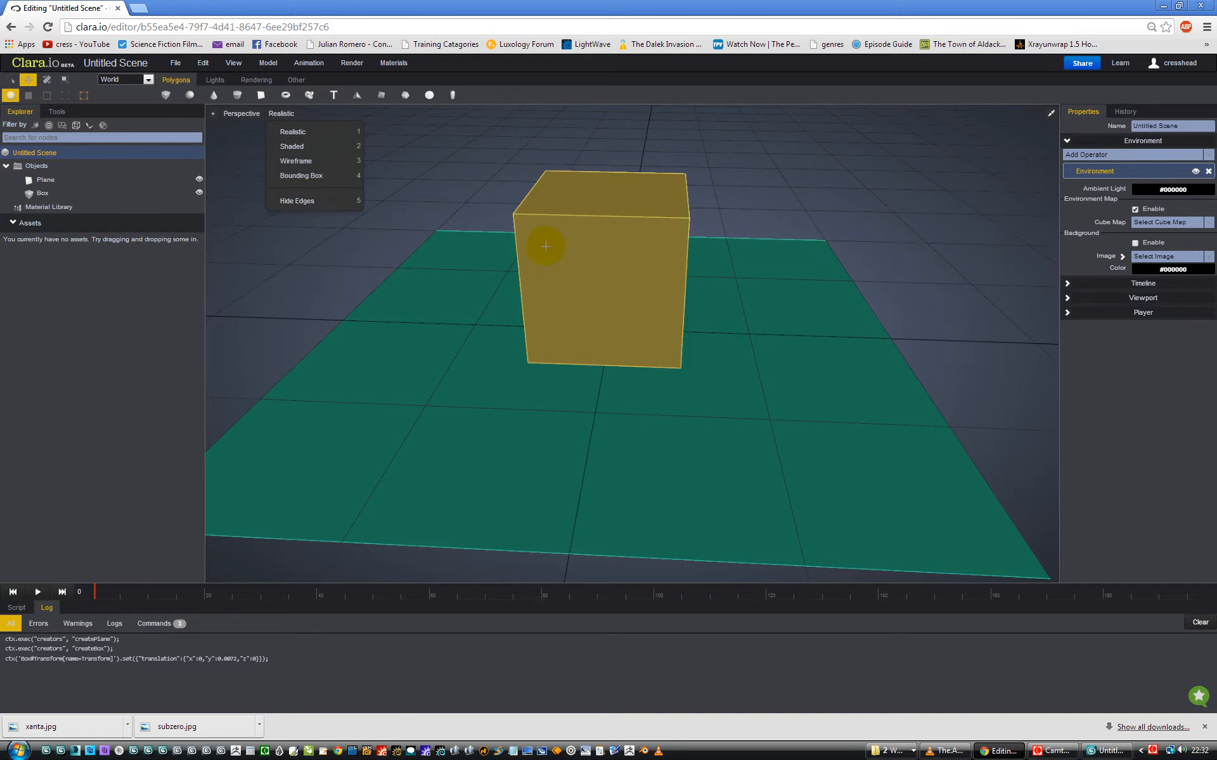
Step: Hide the edges of the objects in the Perspective viewport
left_click(301, 201)
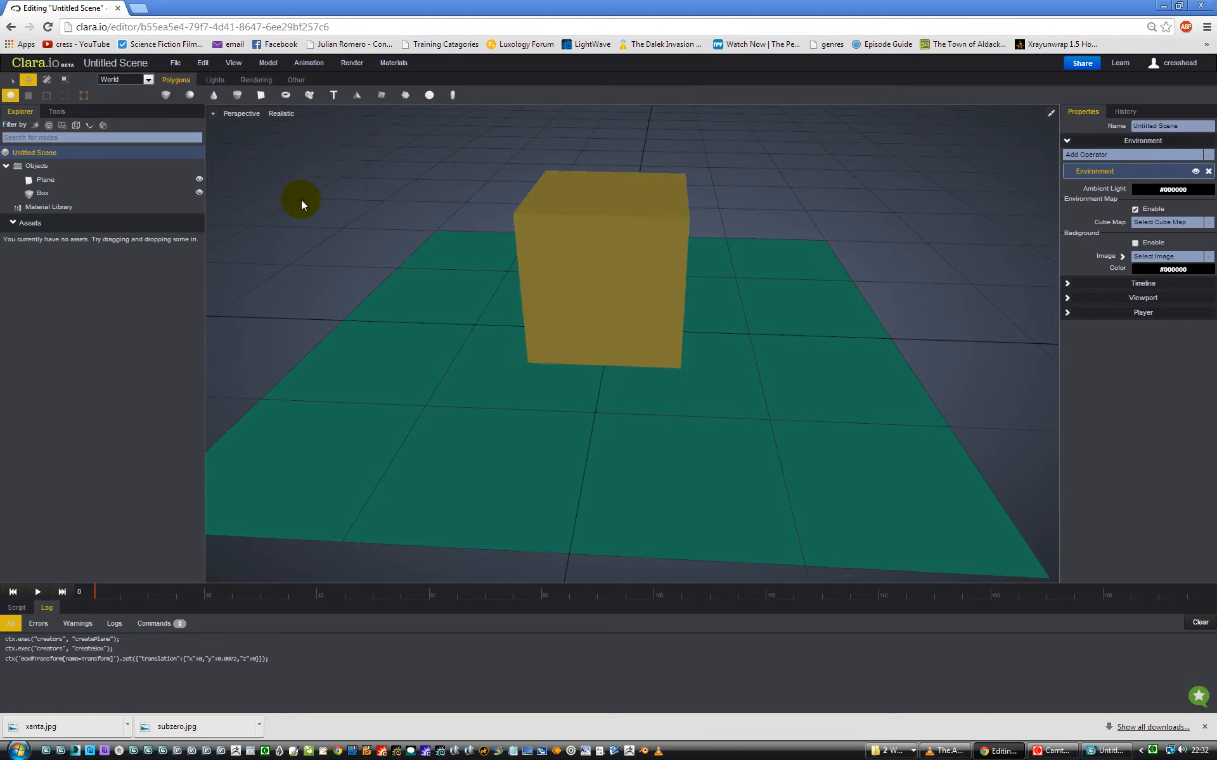
left_click(278, 115)
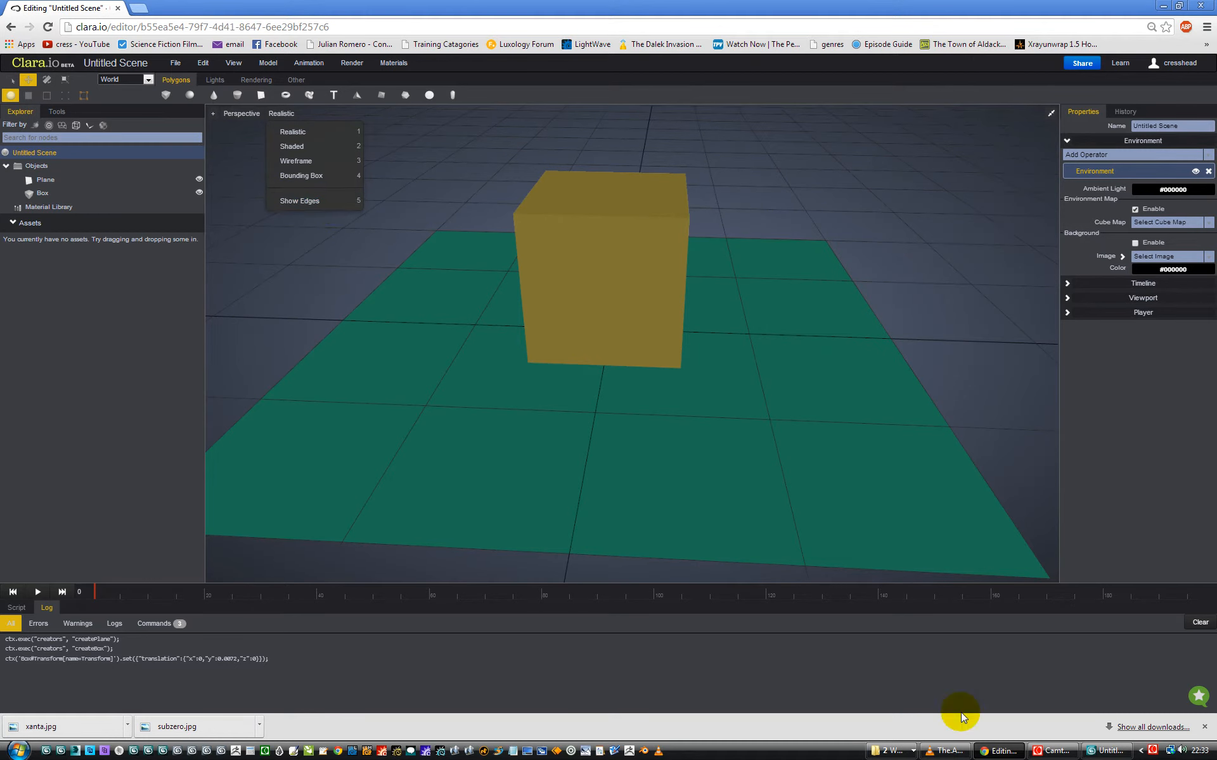
Step: Switch to 3ds Max, clear the selection and turn off Edged Faces in the Perspective viewport
left_click(1107, 751)
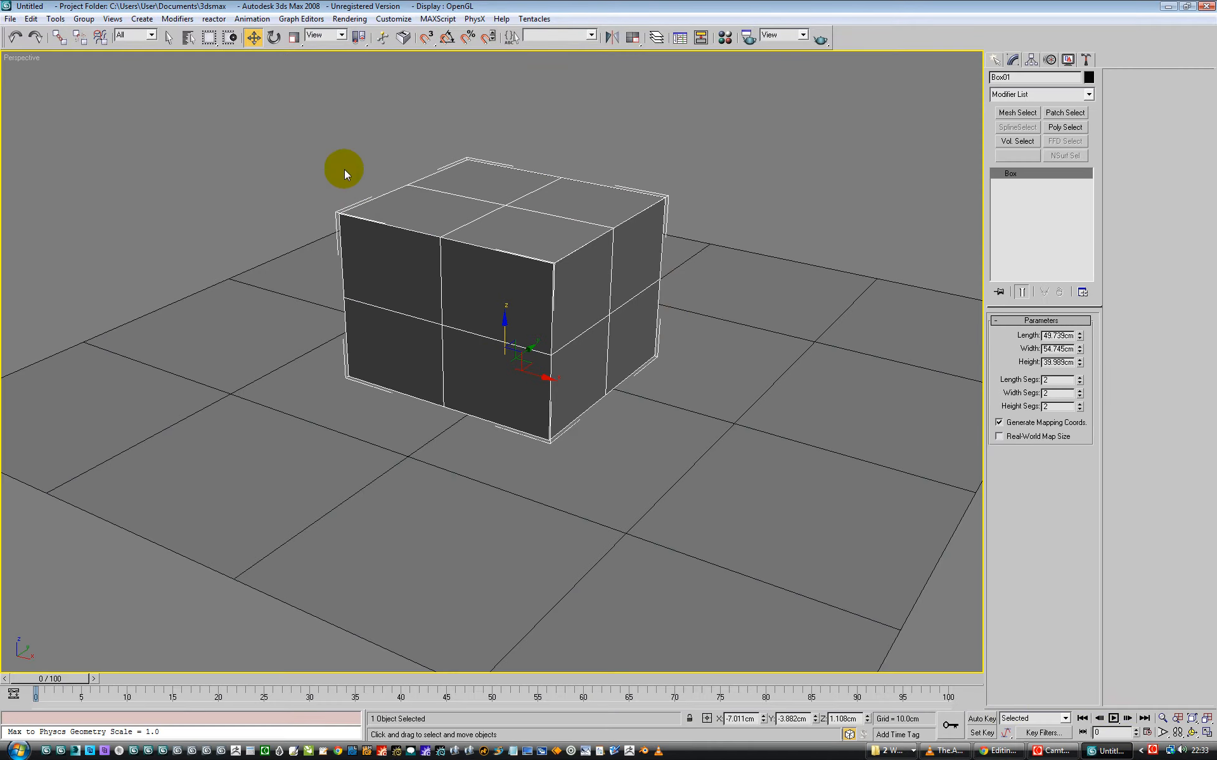
left_click(25, 59)
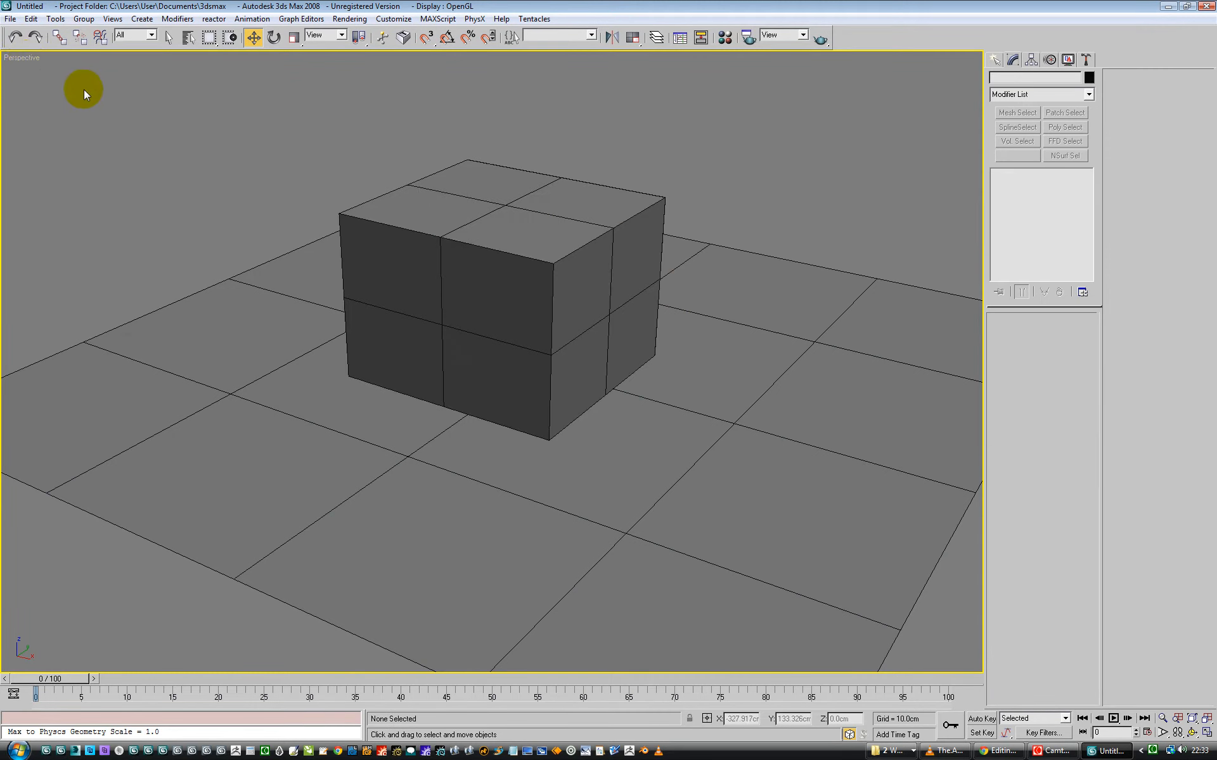
right_click(24, 60)
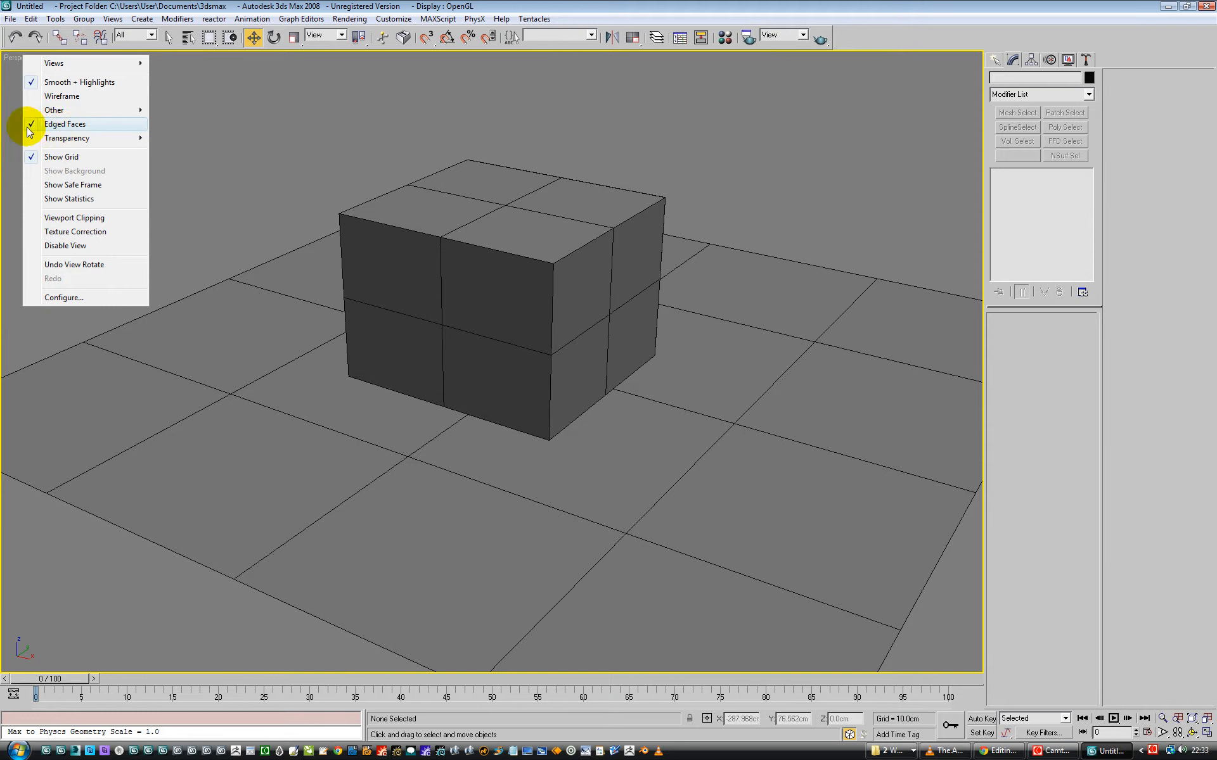
left_click(65, 126)
Step: Turn Edged Faces back on in the Perspective viewport and select the box
right_click(20, 60)
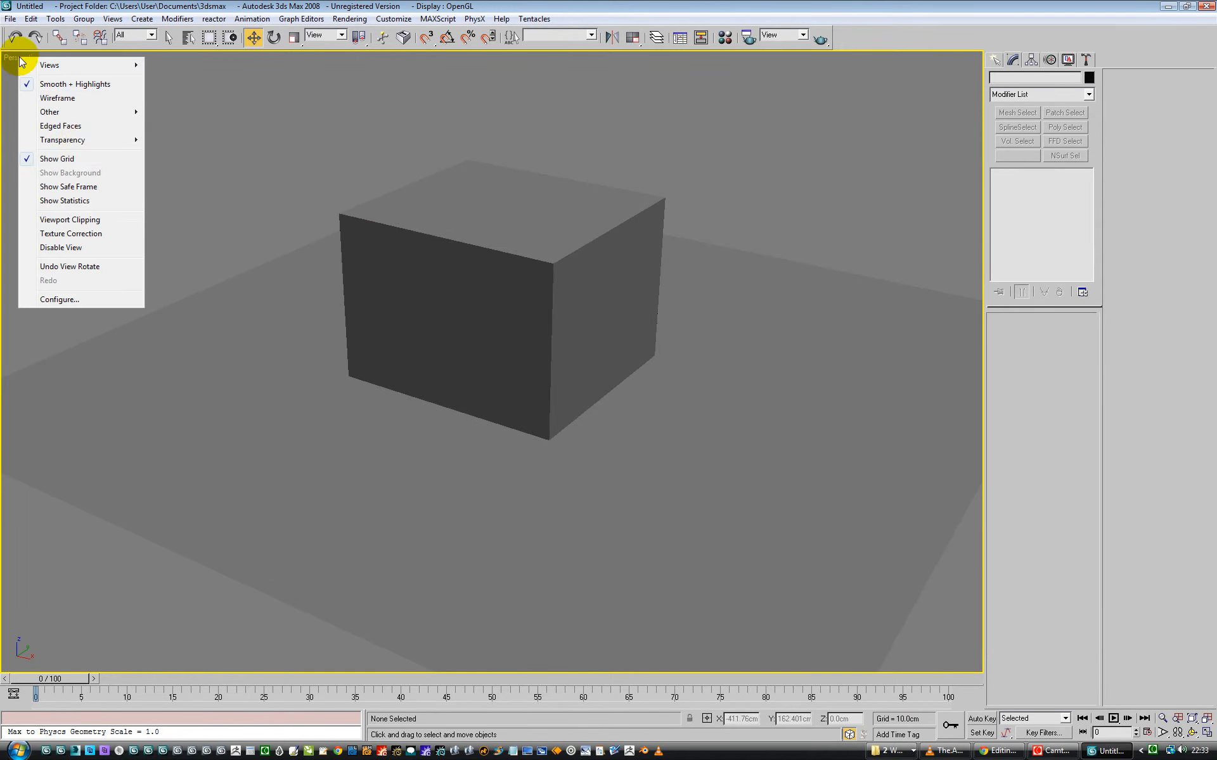
left_click(35, 126)
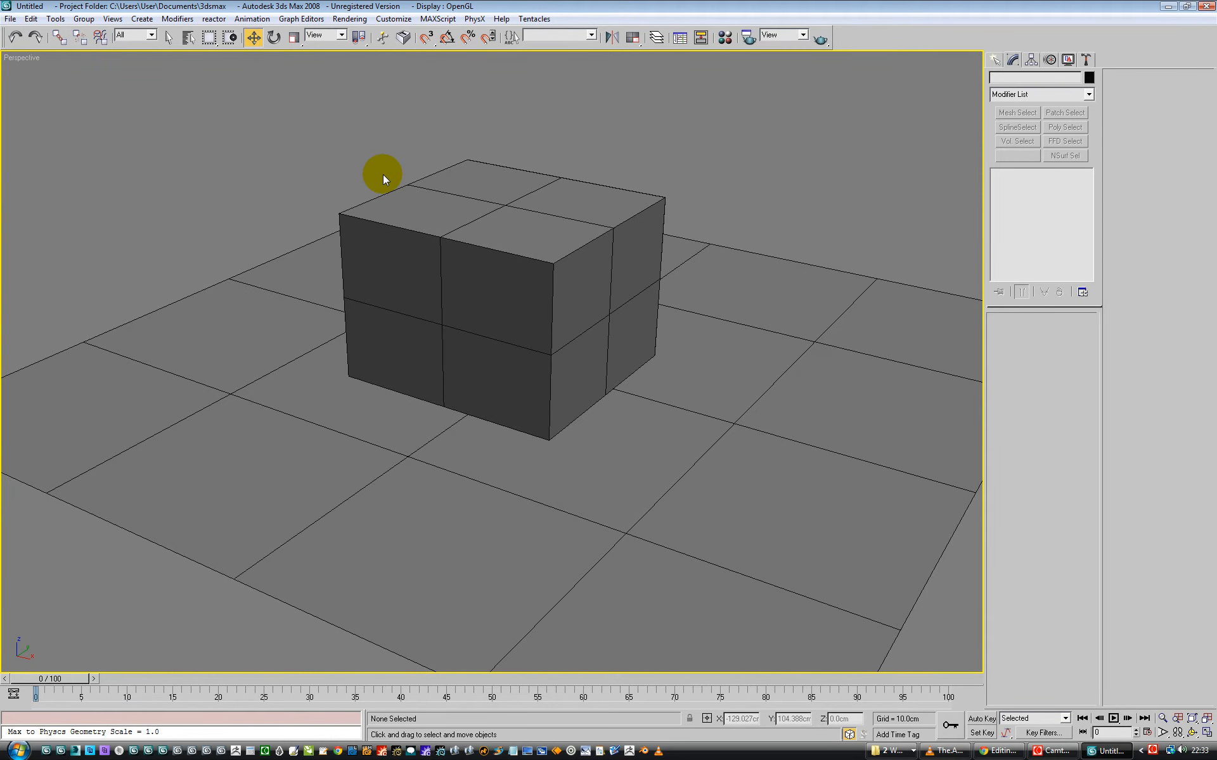
left_click(478, 215)
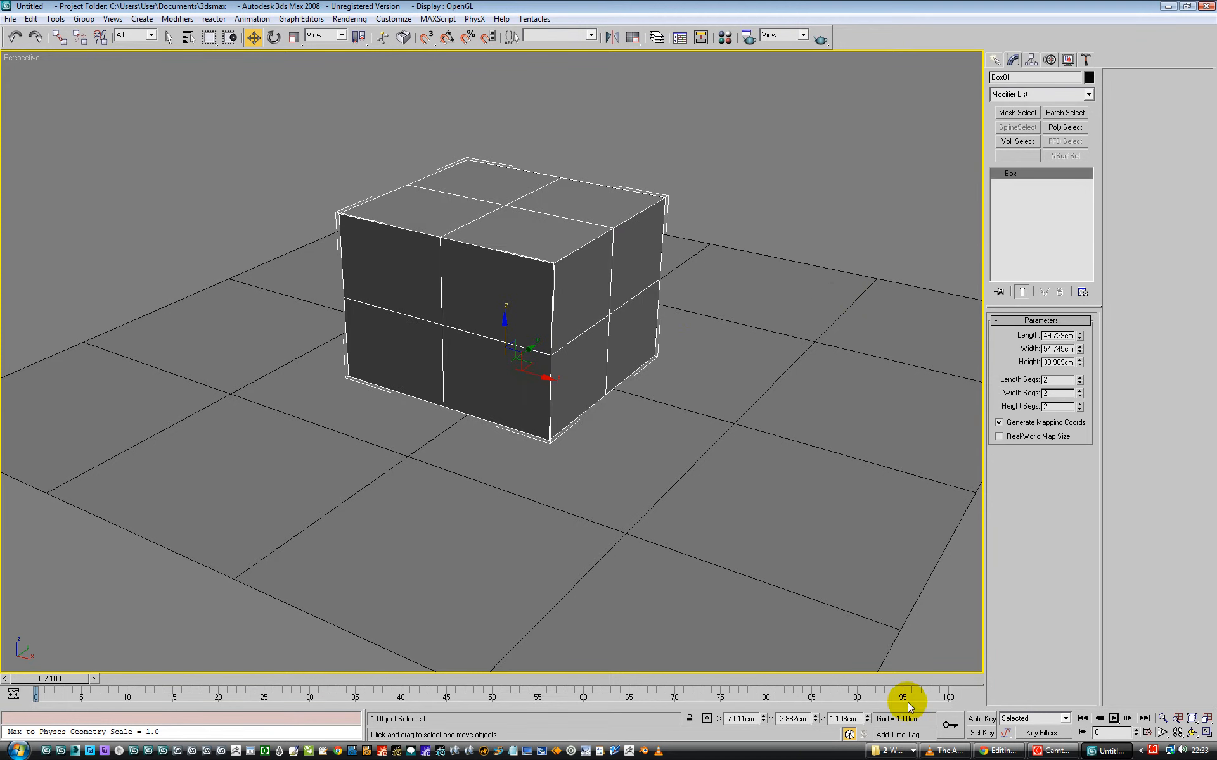
Step: Switch to Clara.io, select the box and show the object edges in the viewport
left_click(1001, 750)
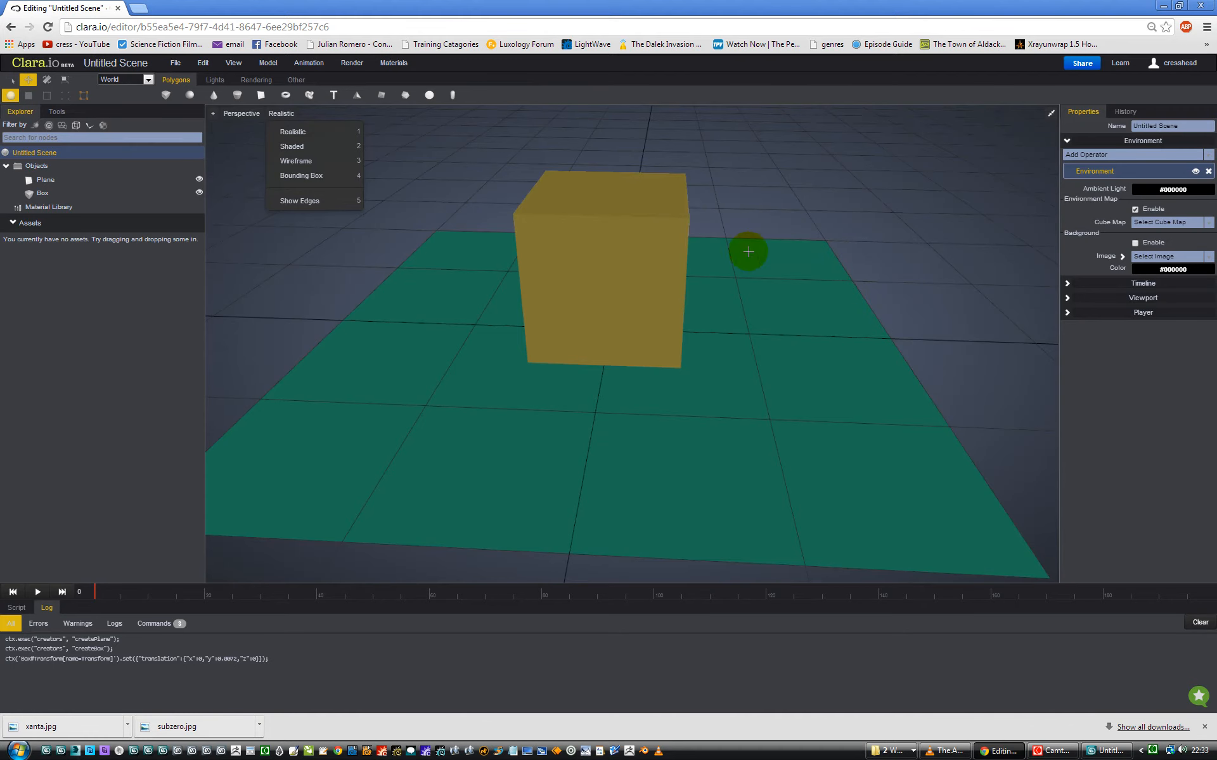
left_click(635, 265)
left_click(282, 114)
left_click(295, 200)
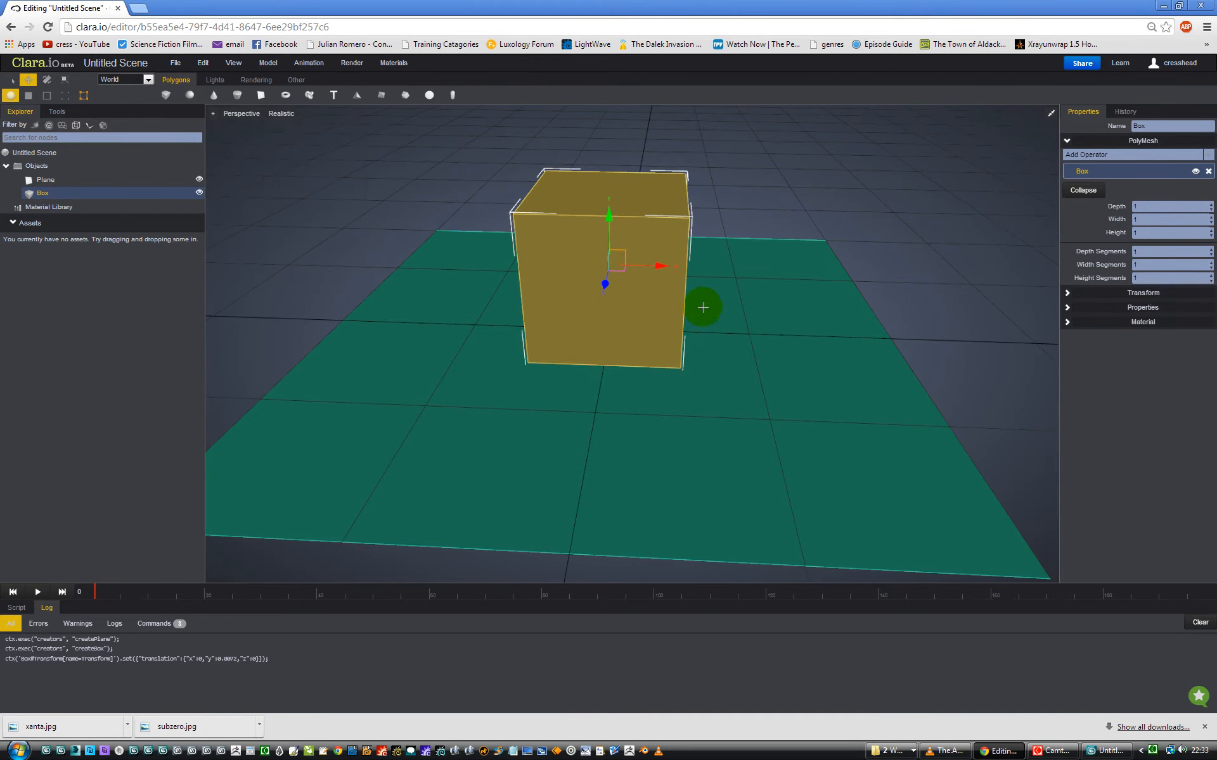
Step: Set the box's segments to 2 in width, 5 in depth and 3 in height
middle_click_drag(709, 303, 679, 308)
scroll(650, 288, "up", 2)
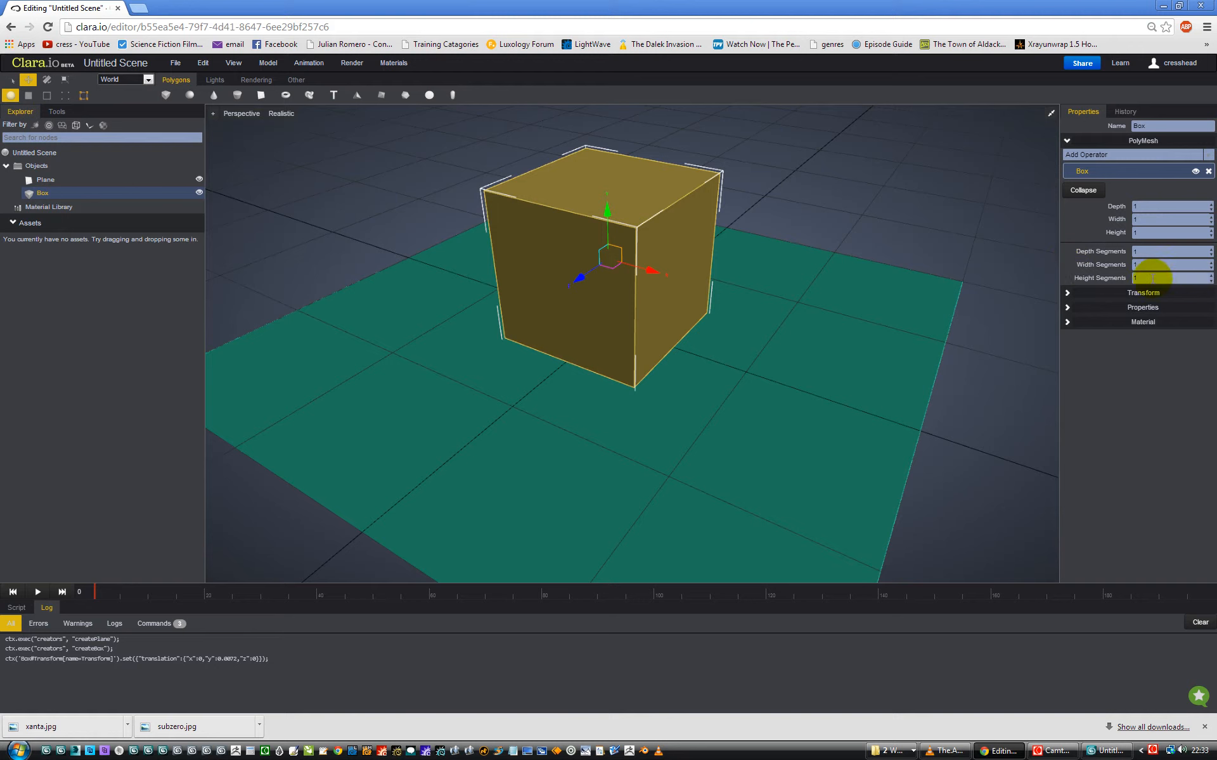
left_click(1211, 263)
left_click(1211, 251)
left_click(1210, 250)
left_click(1211, 251)
left_click(1211, 250)
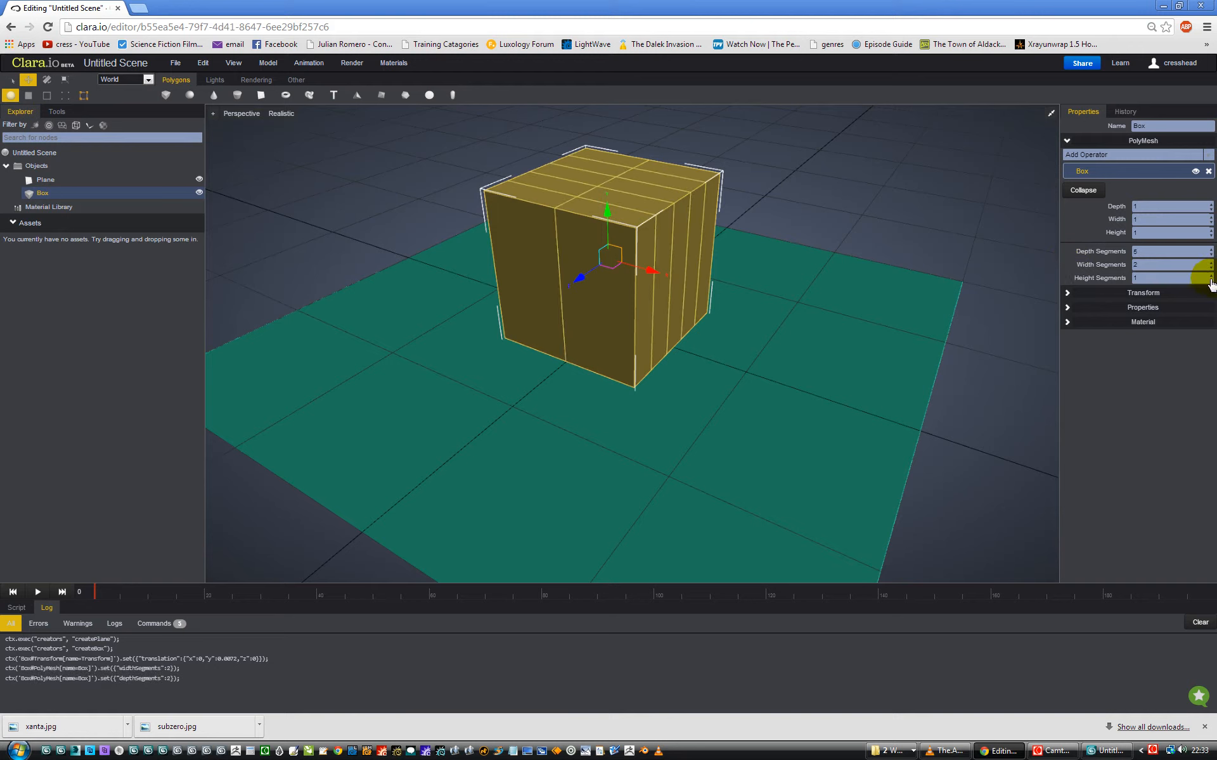
left_click(1211, 277)
left_click(1211, 277)
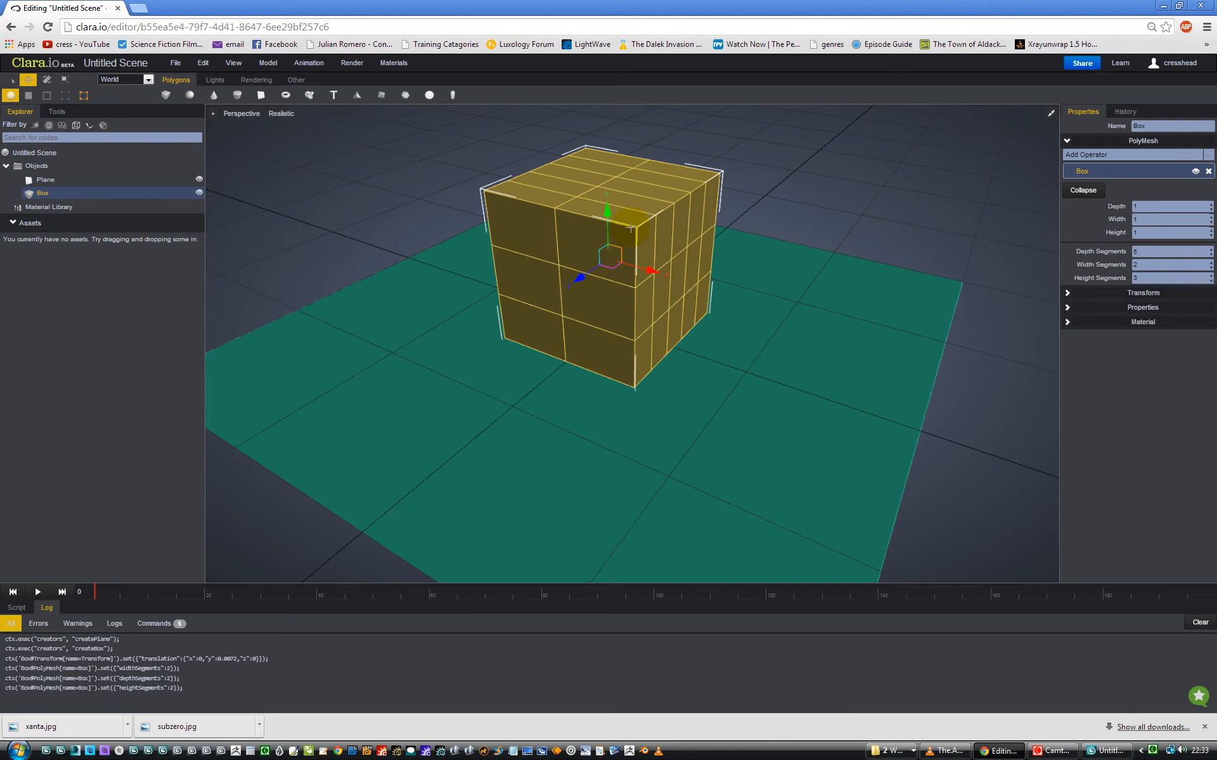
Step: Reduce the box's depth, width and height segments to 1 each
left_click(1211, 255)
left_click(1211, 256)
left_click(1211, 256)
left_click(1211, 255)
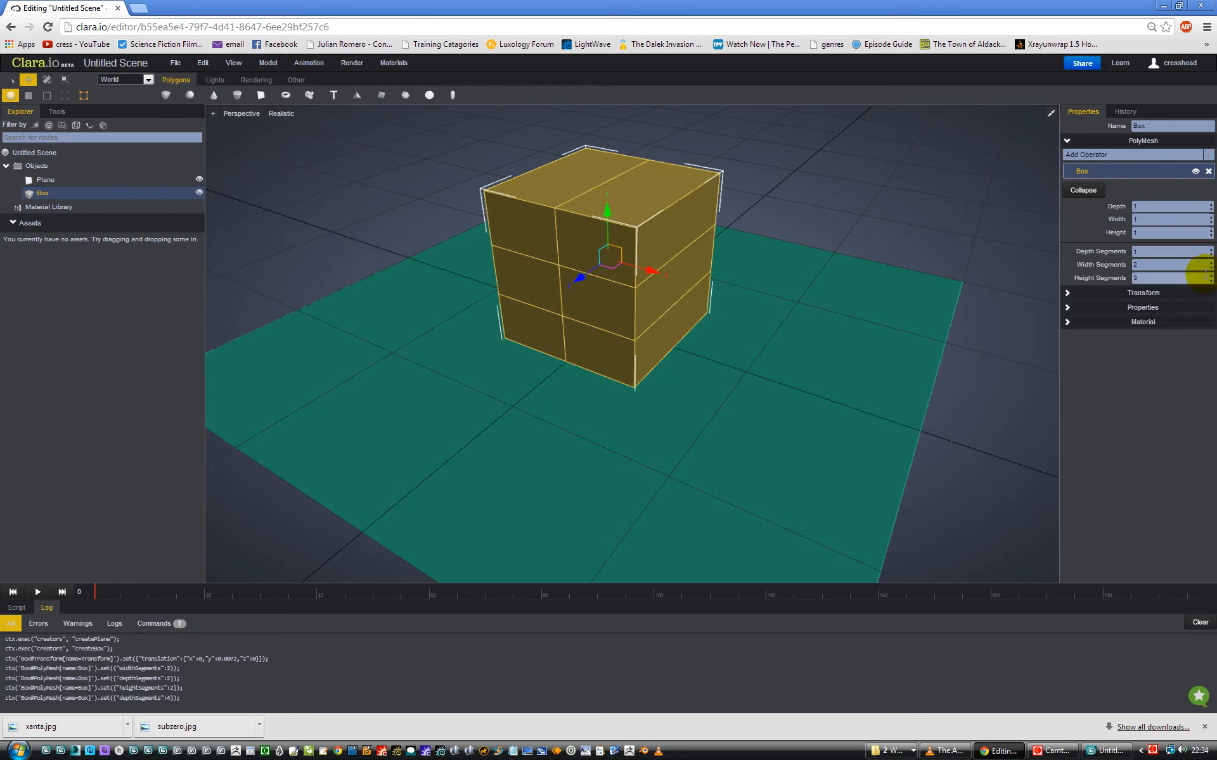
left_click(1211, 268)
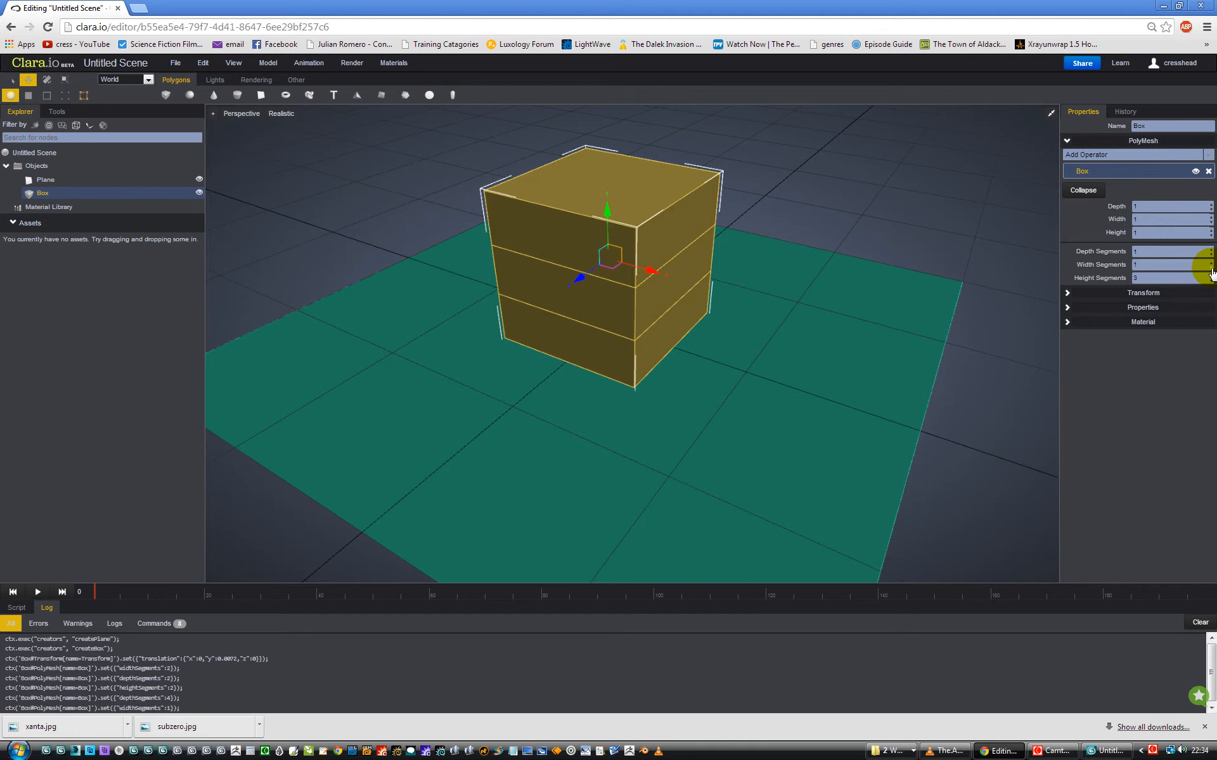
left_click(1211, 281)
left_click(1211, 281)
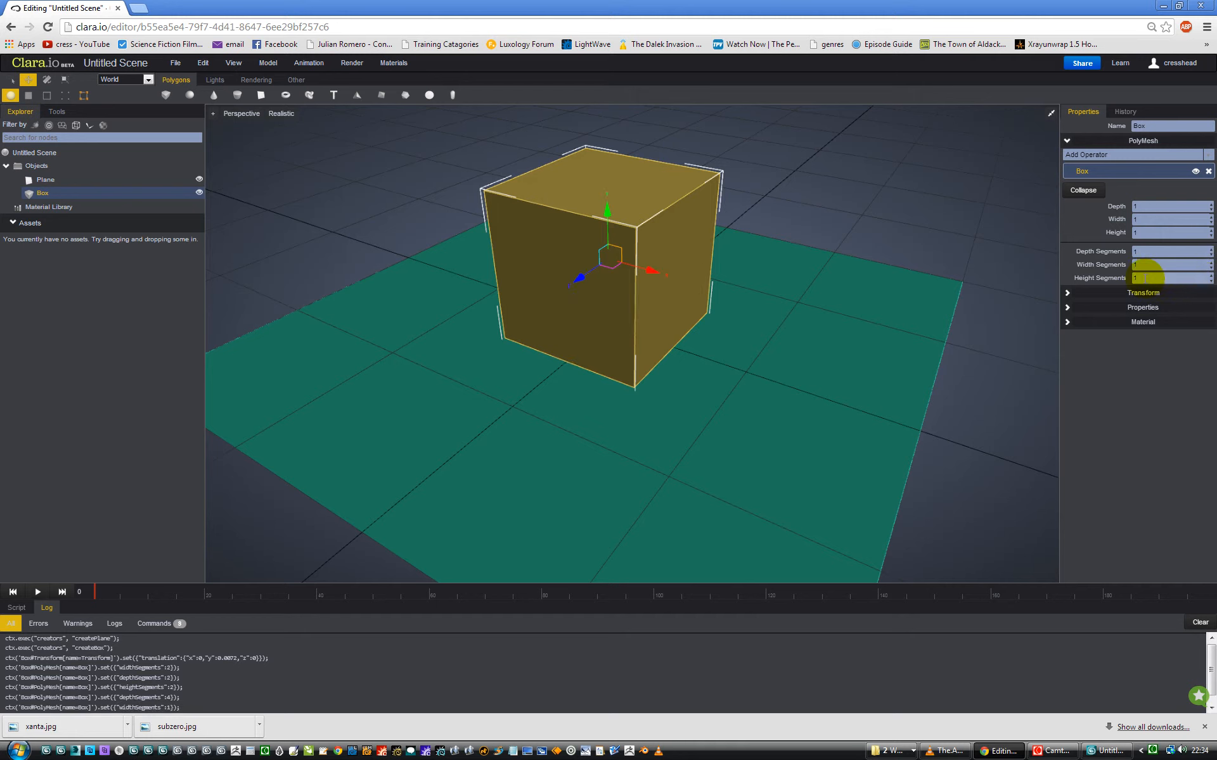
Step: Raise the box's depth segments to 2 and set them back to 1
left_click(1211, 252)
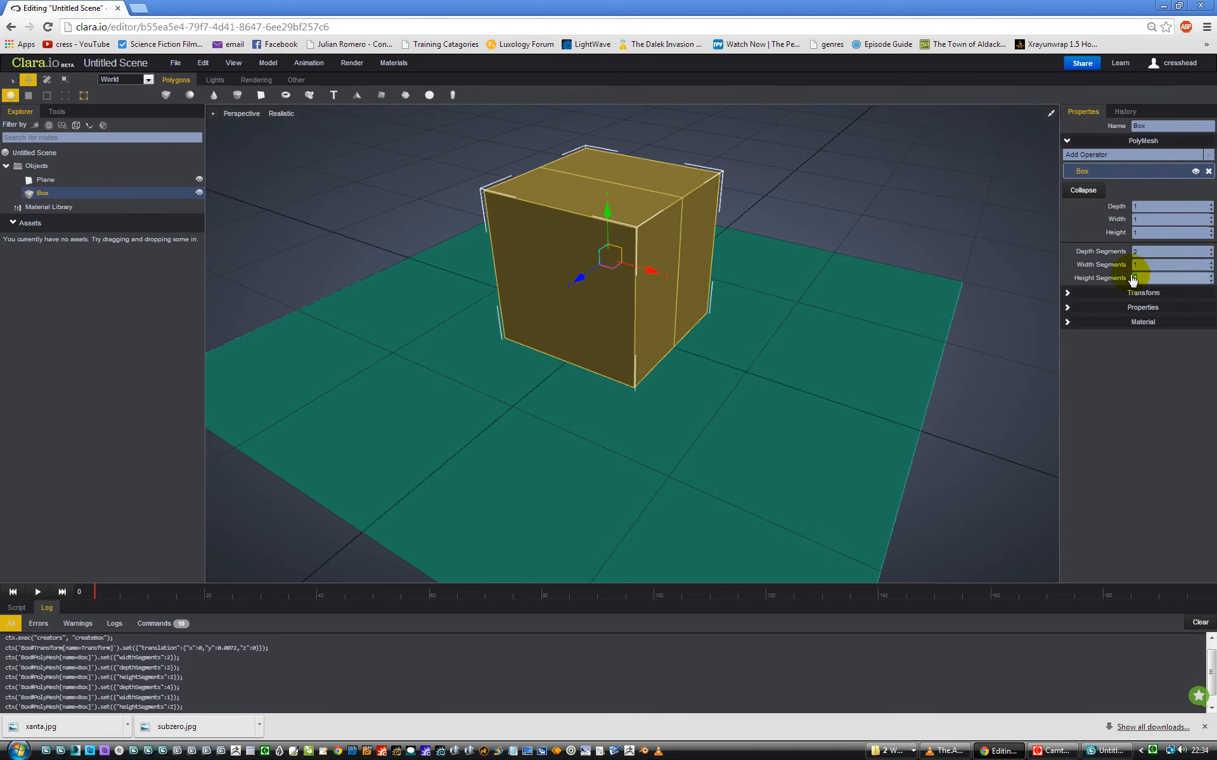
left_click(1109, 255)
type("1")
key("Return")
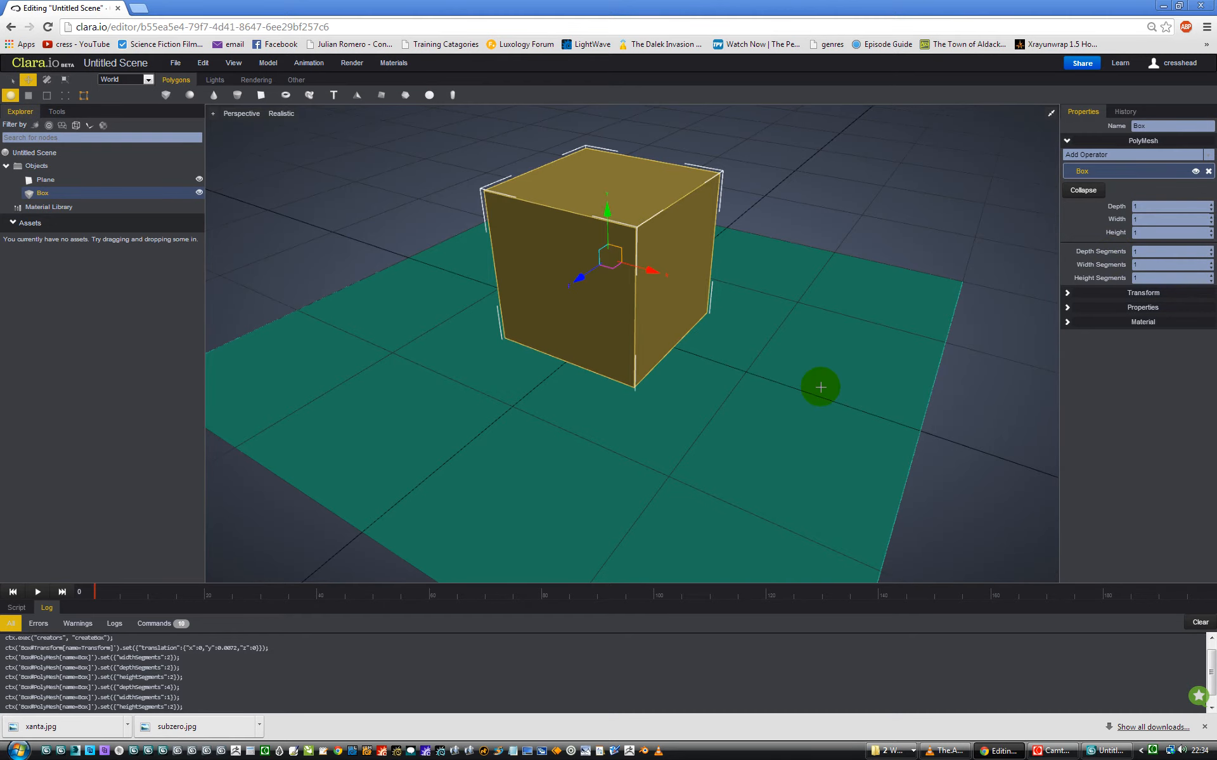
Step: Switch to 3ds Max and increase the box's length segments to 7
left_click(1100, 749)
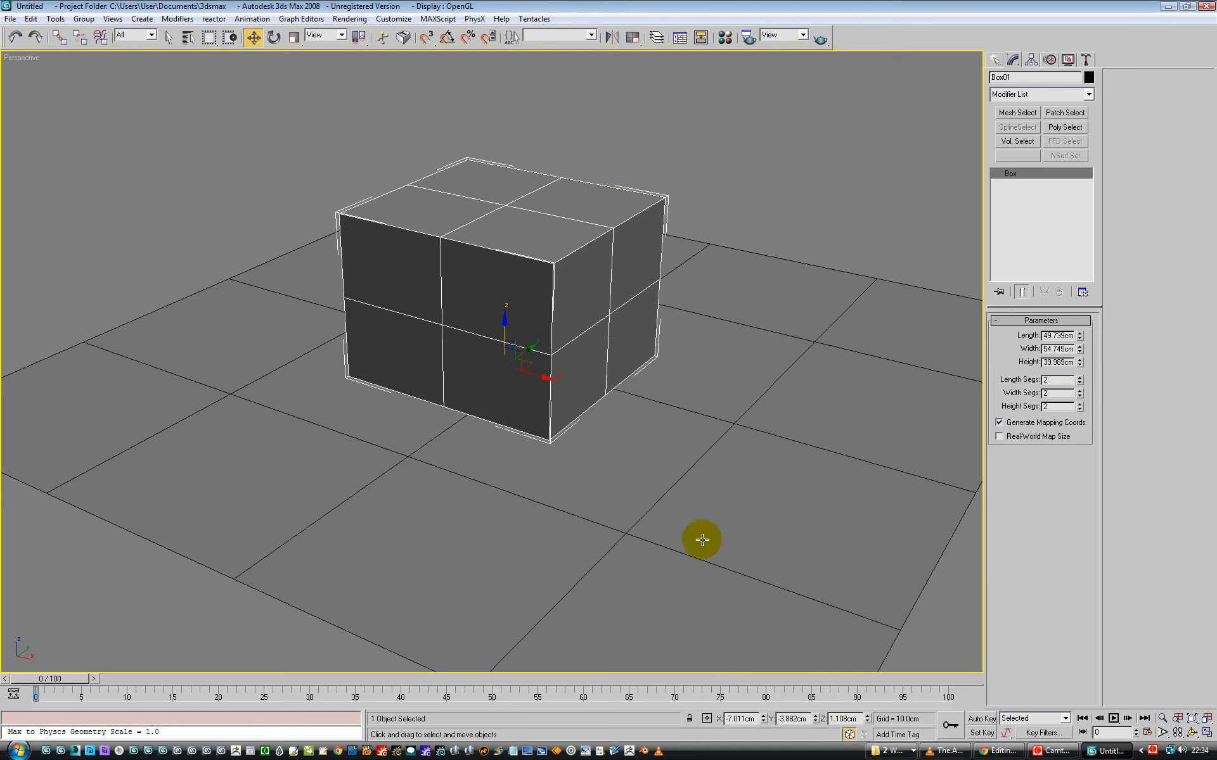
left_click(1079, 379)
left_click(1079, 379)
left_click(1079, 379)
left_click(1080, 379)
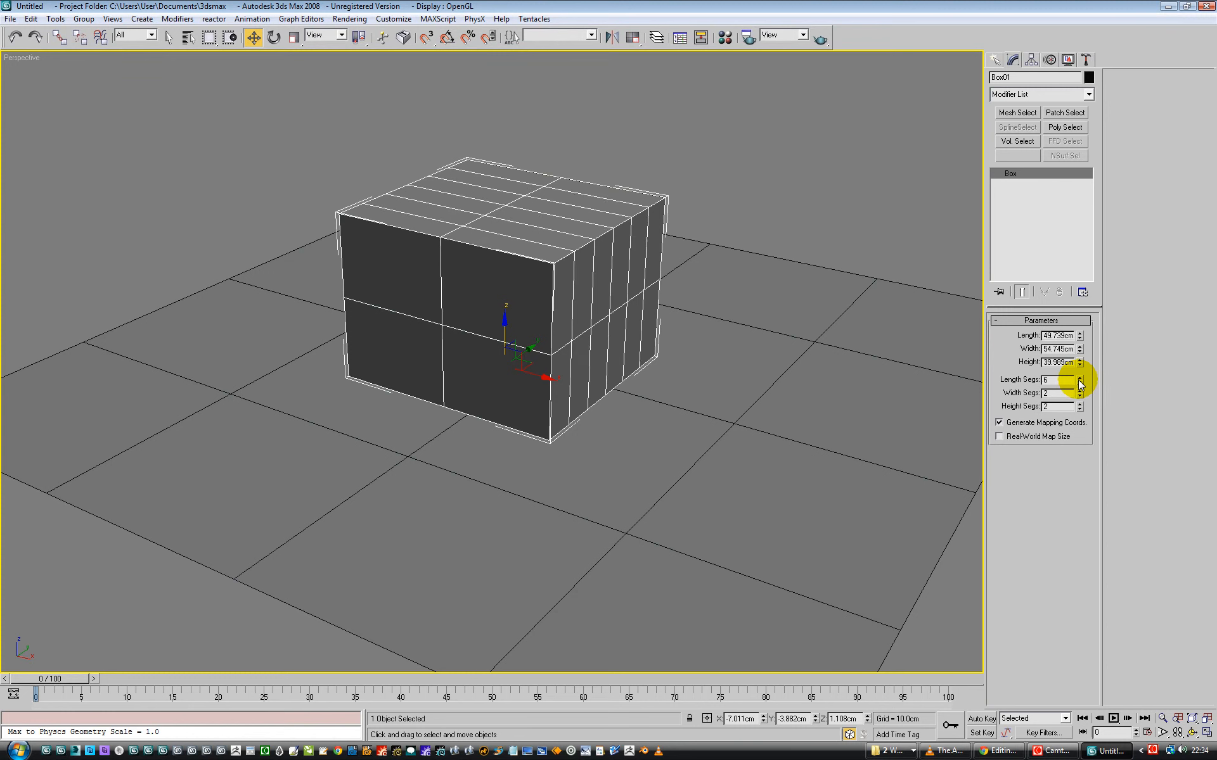
left_click(1079, 379)
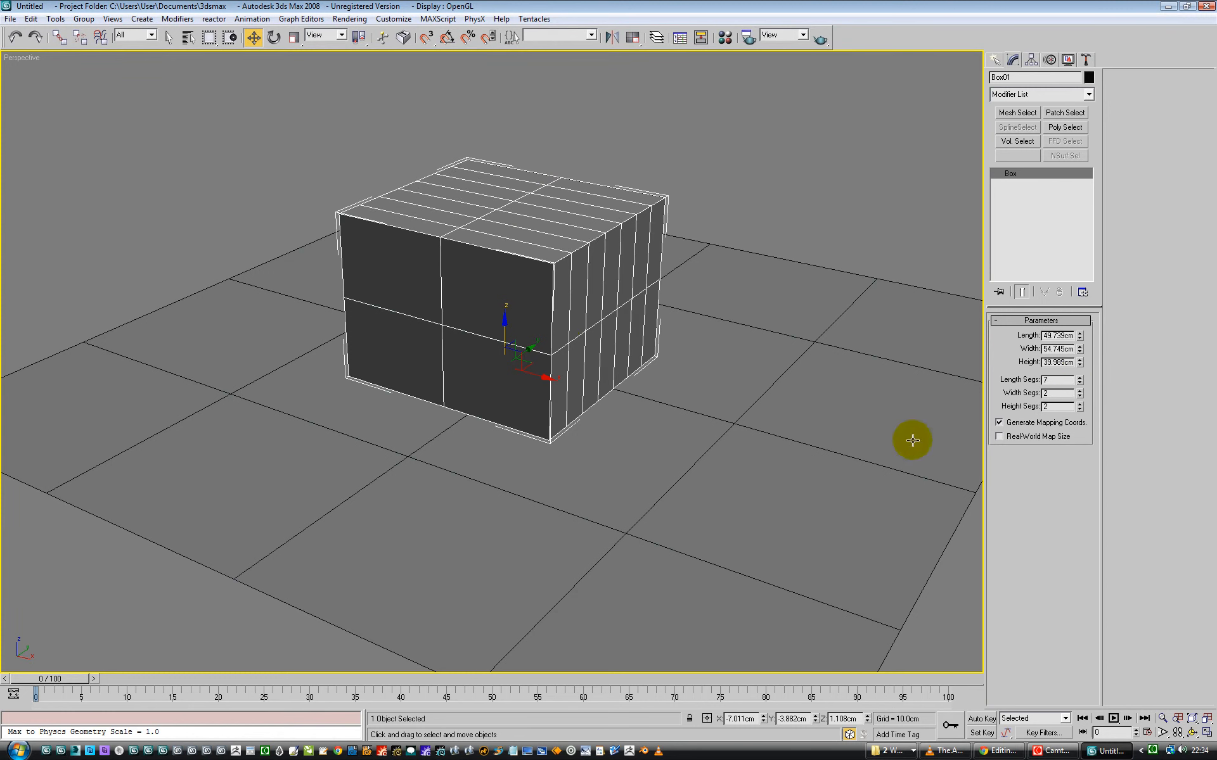
Step: Reset the box's length, width and height segments to their minimum of 1
right_click(1080, 382)
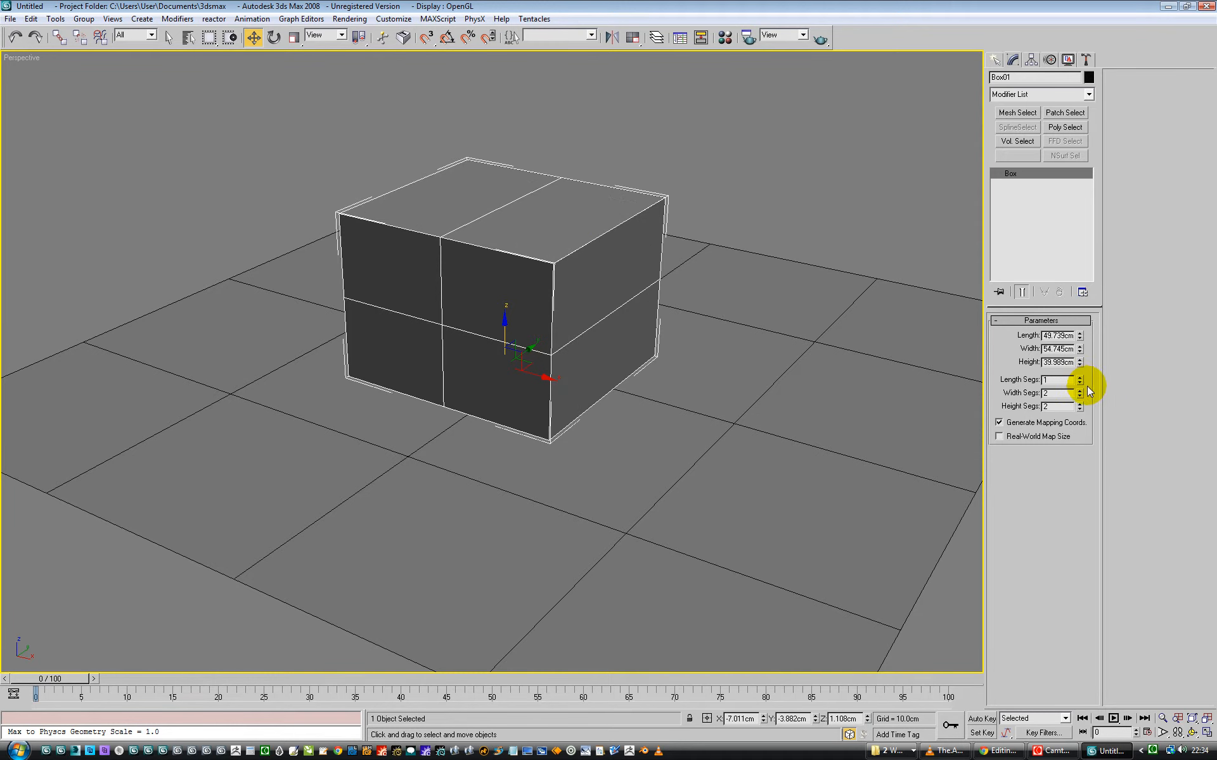
right_click(1081, 394)
right_click(1080, 407)
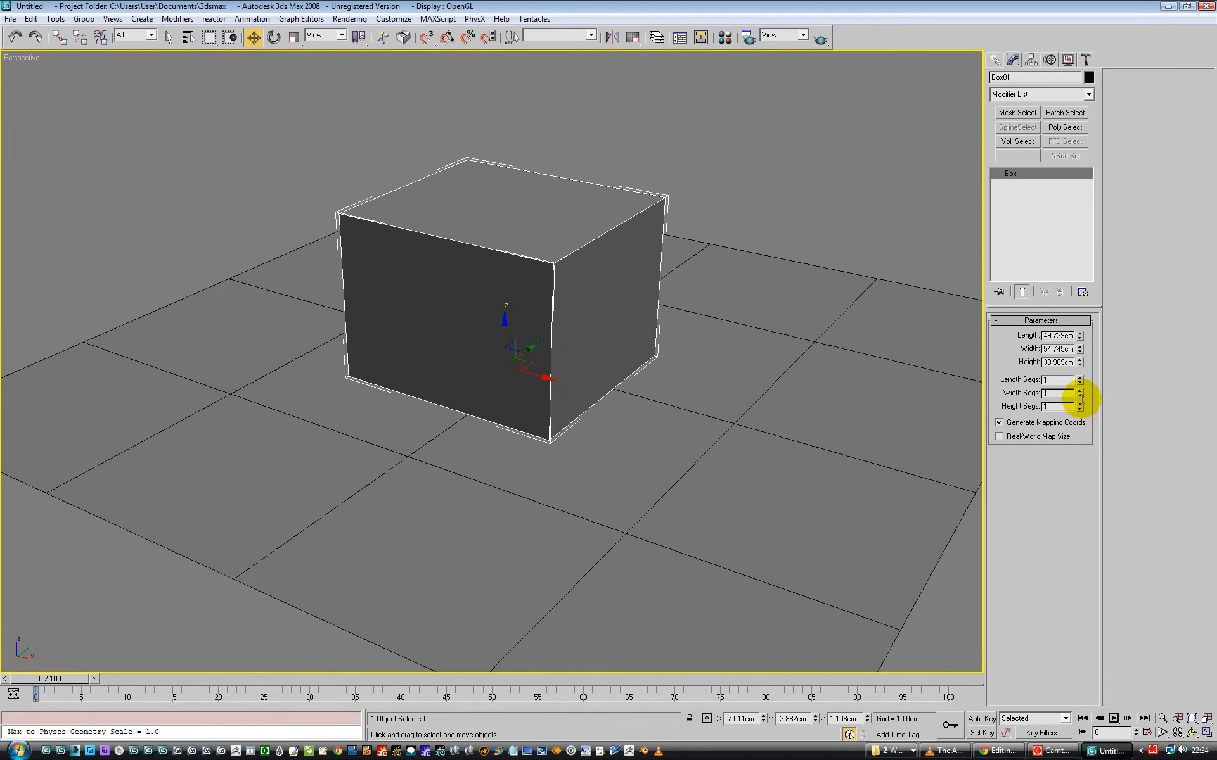
Step: Reset the box's length to zero, set it to 20 cm and increase it to 61.8 cm
right_click(1080, 336)
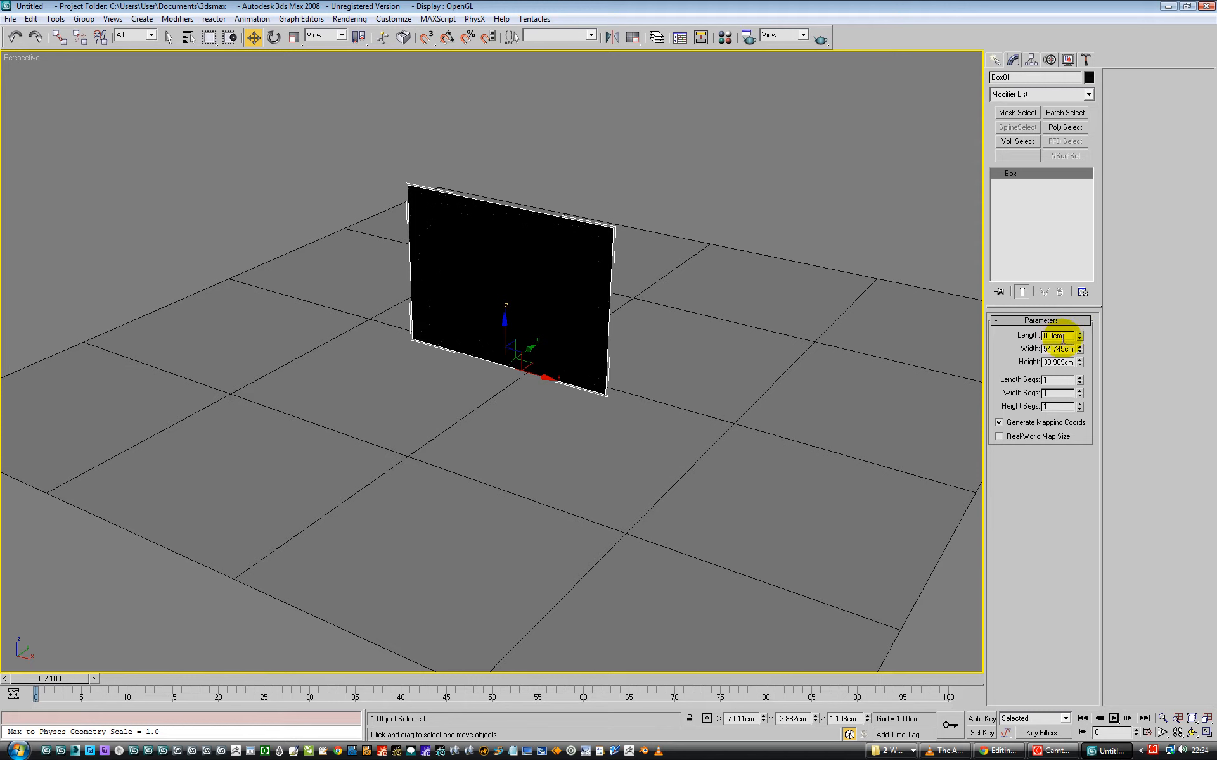
left_click_drag(1066, 336, 946, 331)
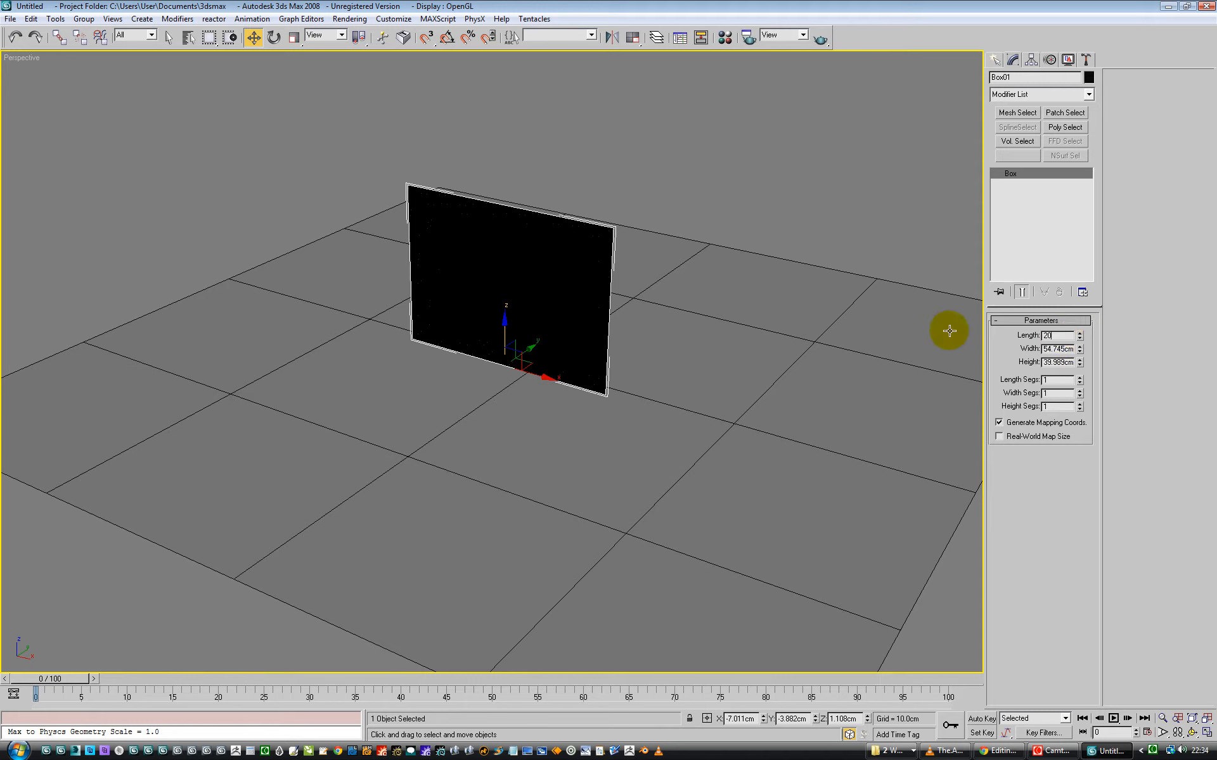
type("20")
key("Return")
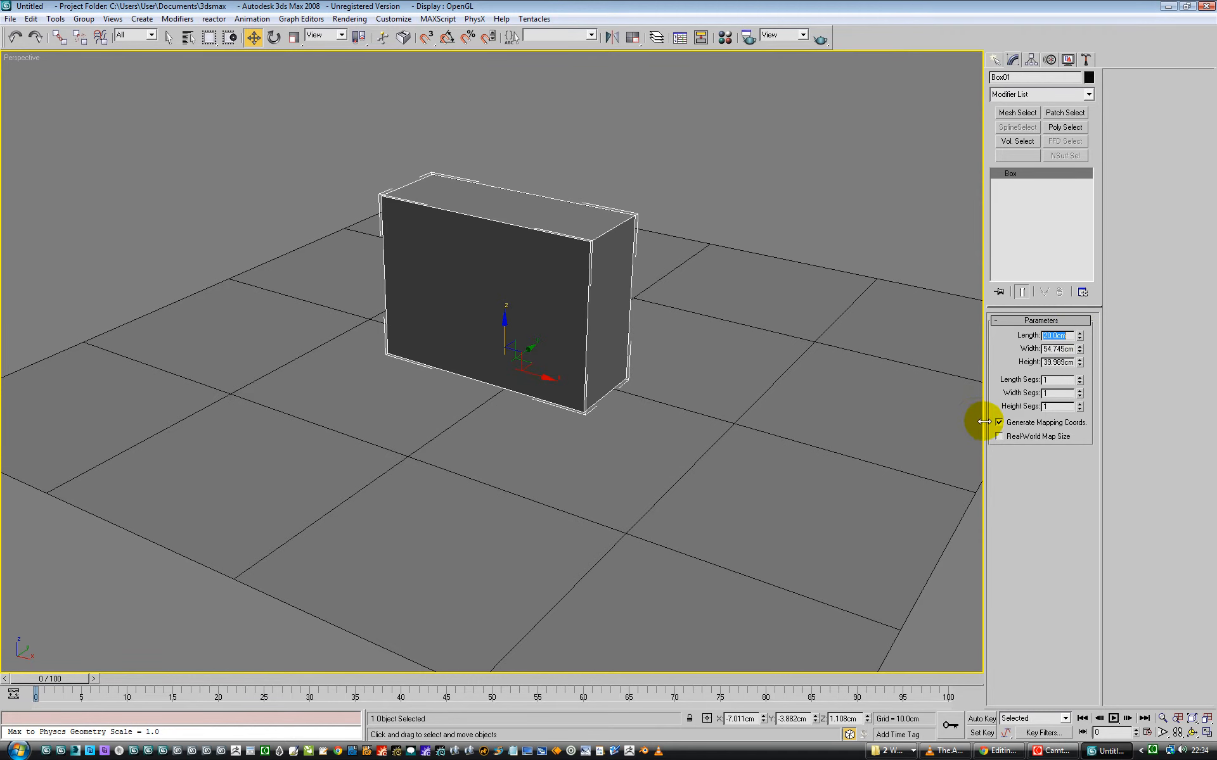
left_click_drag(1081, 336, 1078, 202)
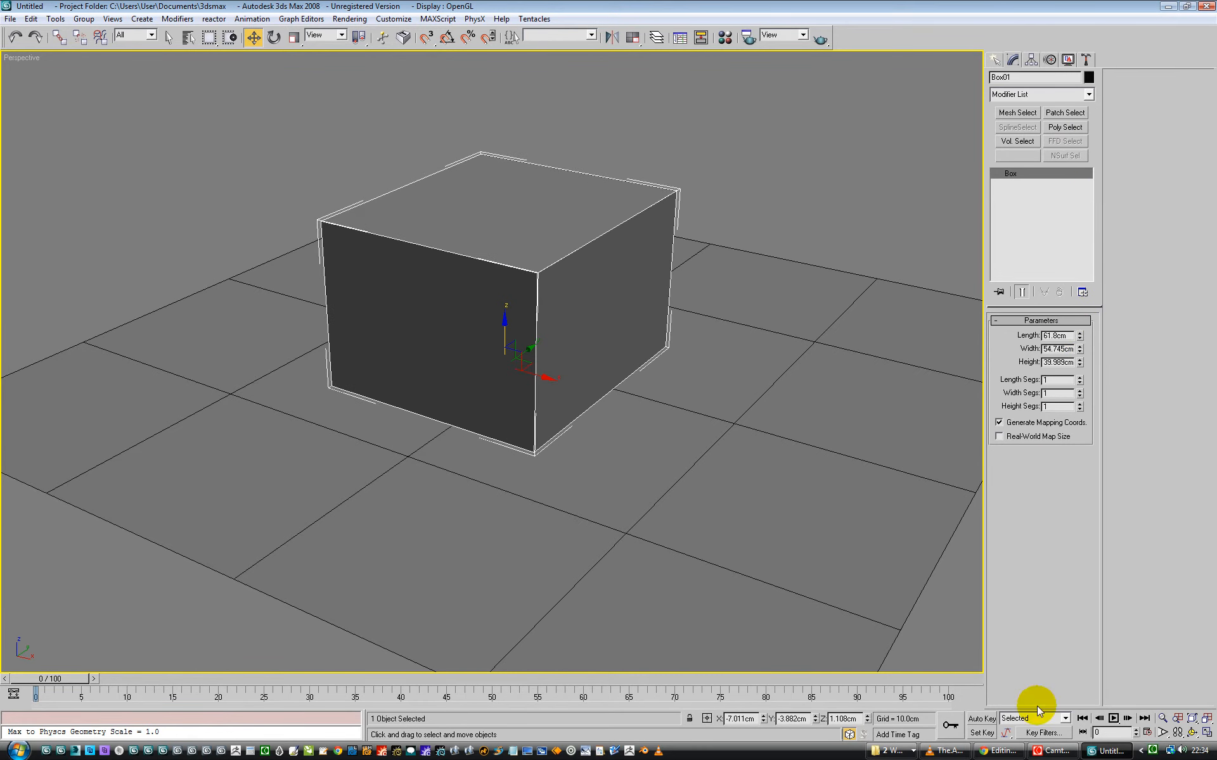
Step: Switch to Clara.io and increase the box's depth to 2.4 and its width to 2
left_click(1001, 750)
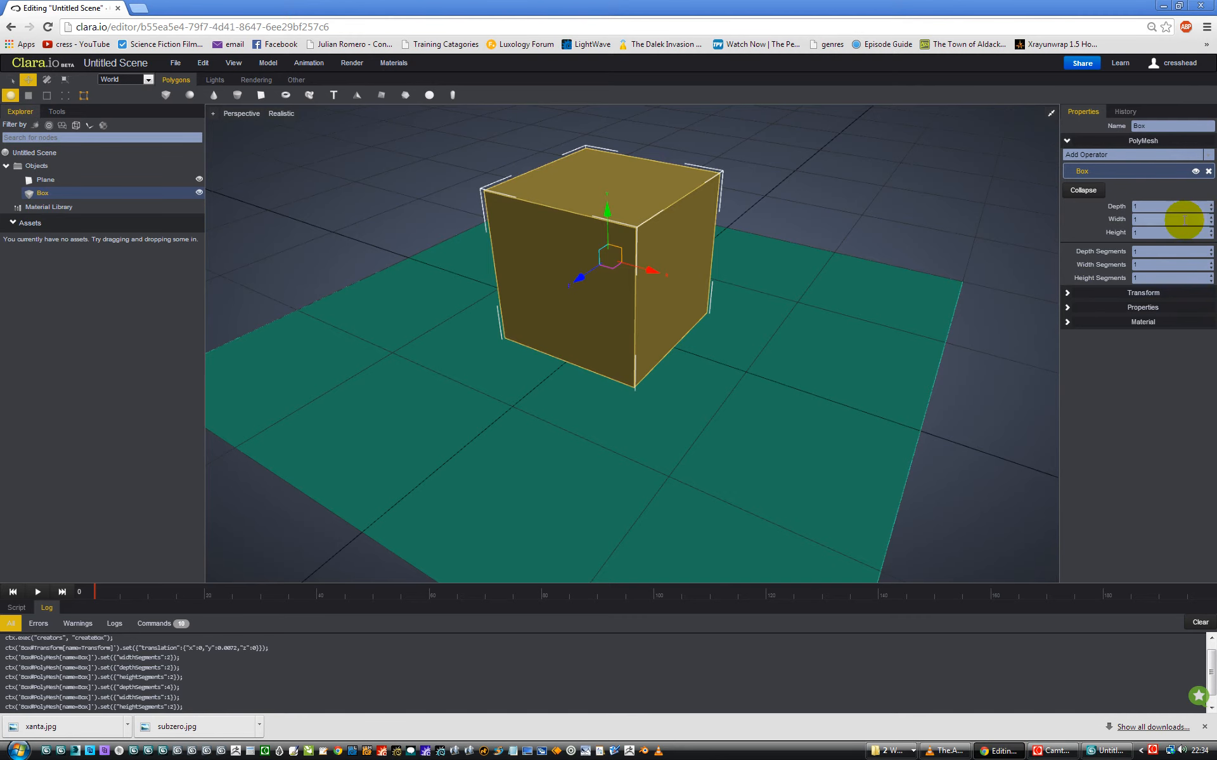
mouse_move(1210, 209)
left_mouse_down()
mouse_move(1211, 195)
mouse_move(1211, 216)
mouse_move(1187, 210)
left_mouse_up()
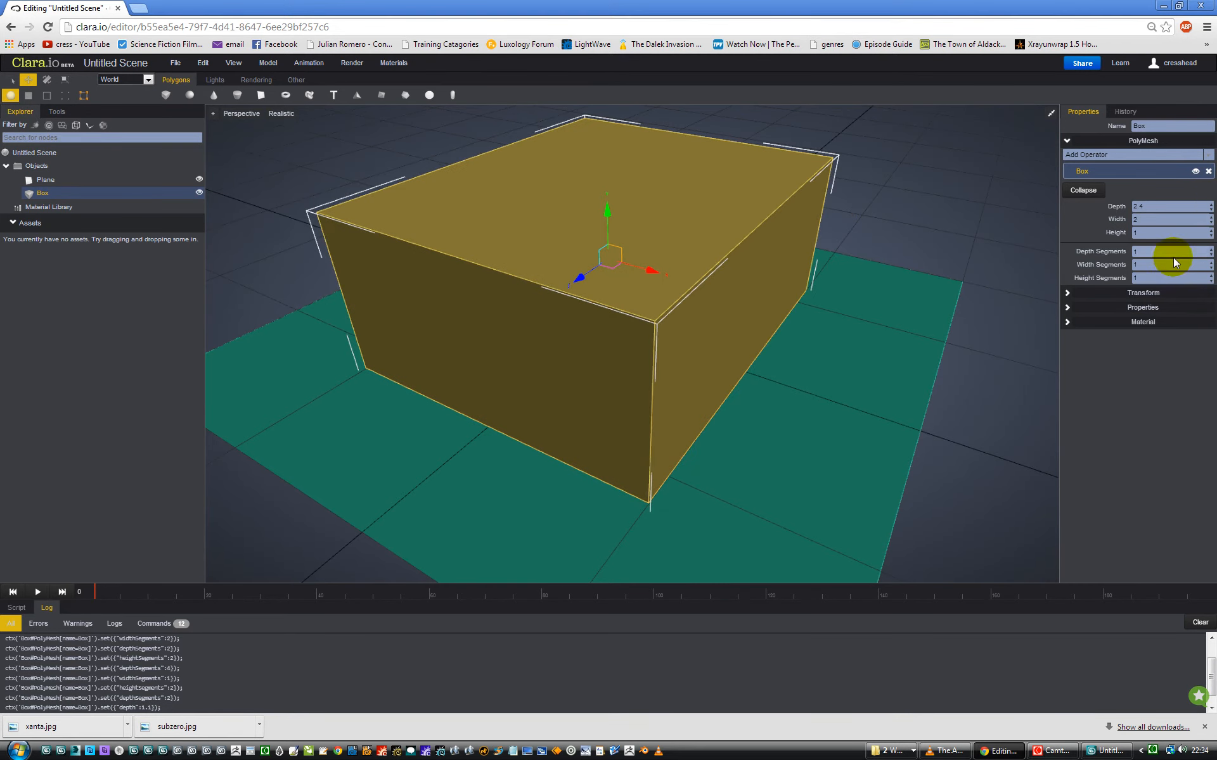
Step: Try to reset the box's width segments directly from the value's spinner
right_click(1210, 271)
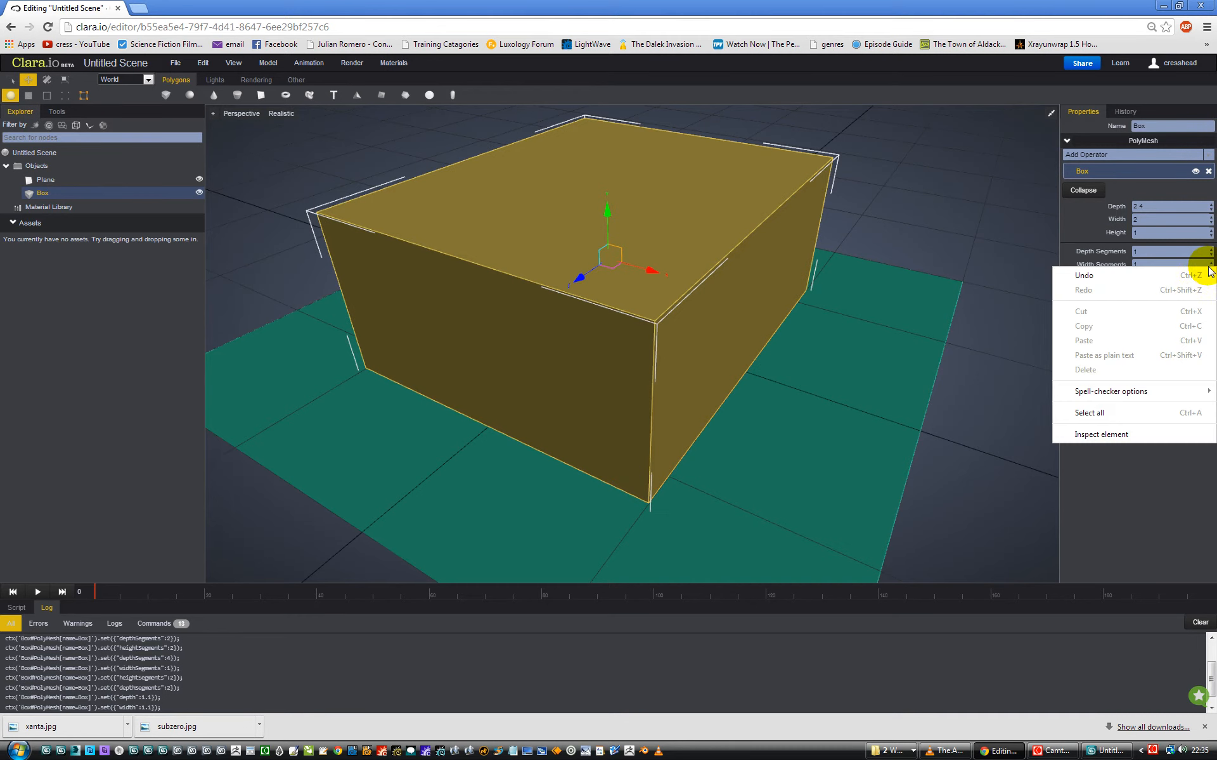
left_click(1081, 247)
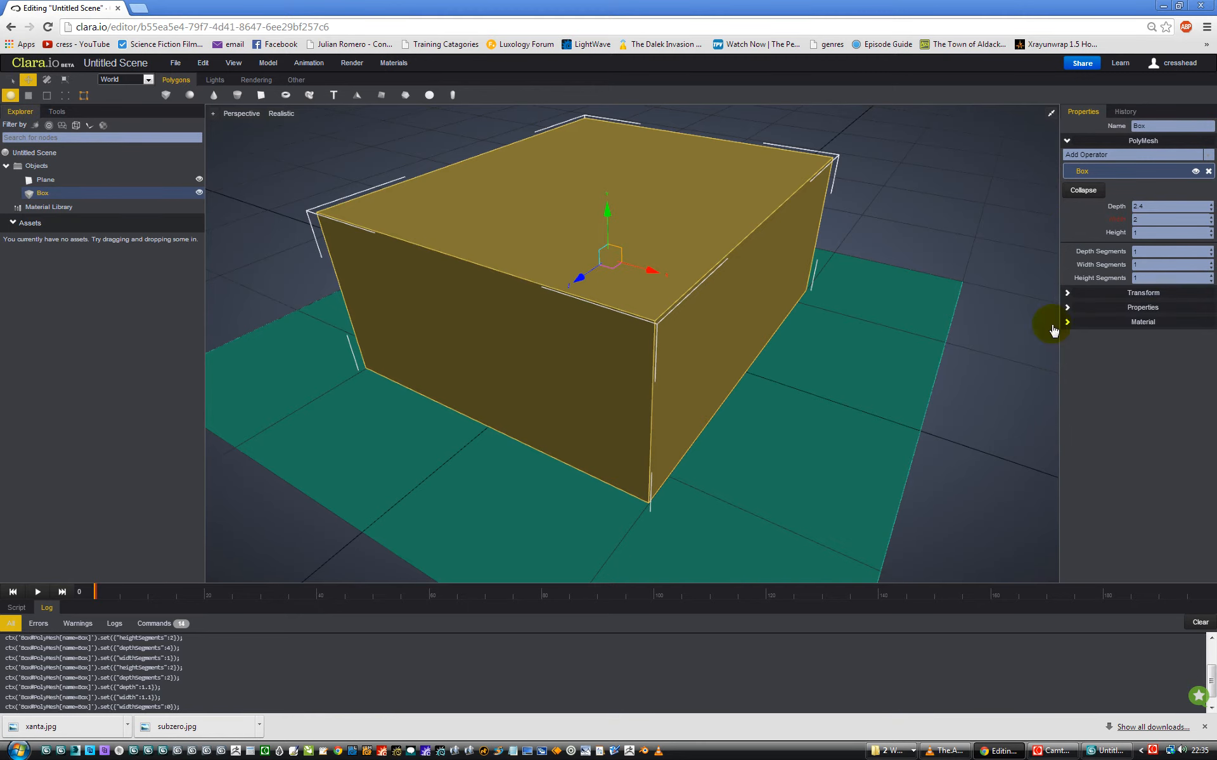
middle_click_drag(651, 346, 671, 328)
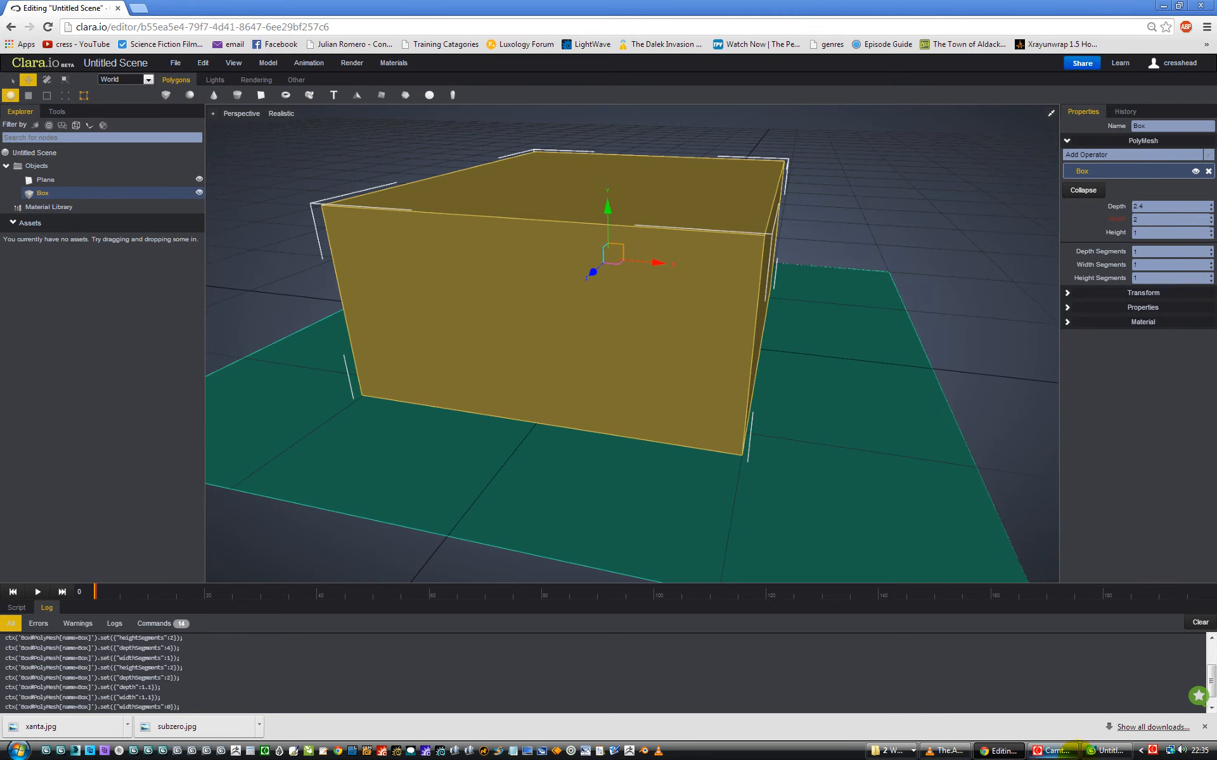
Step: Switch to 3ds Max and convert the selected box to an Editable Poly
left_click(1090, 749)
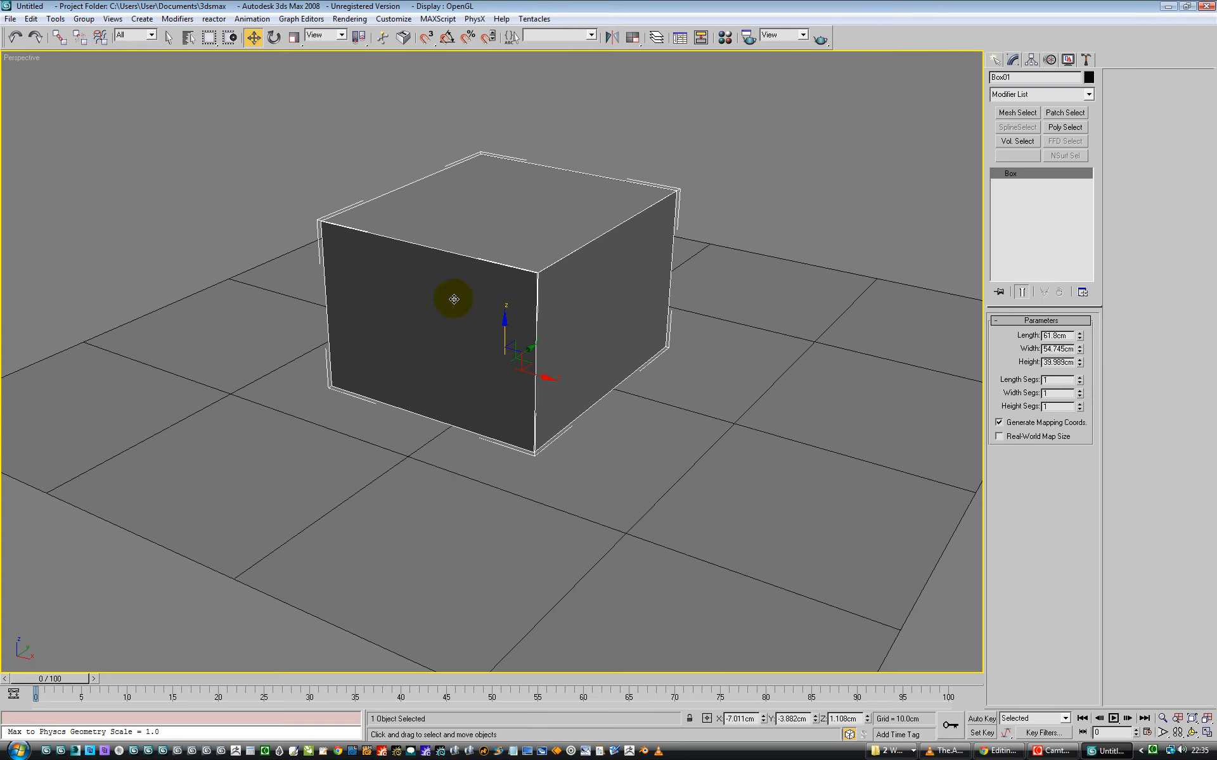
right_click(495, 229)
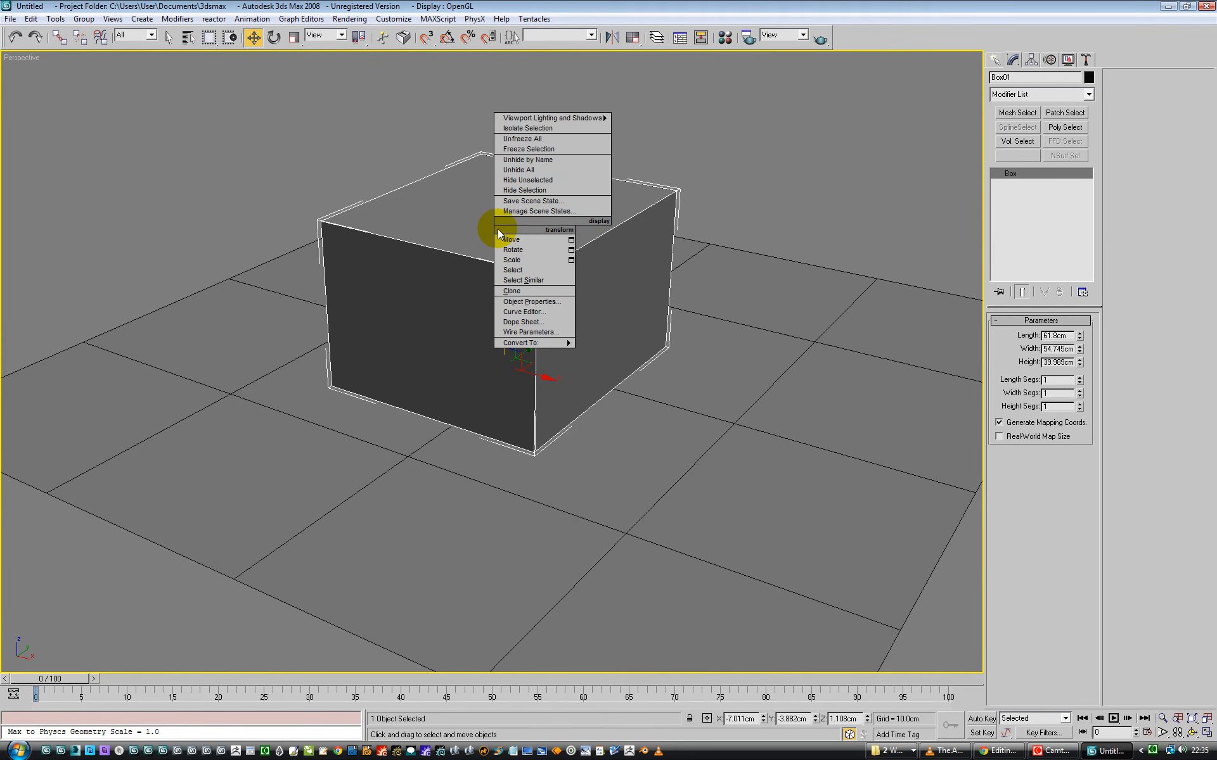
mouse_move(545, 343)
left_click(633, 352)
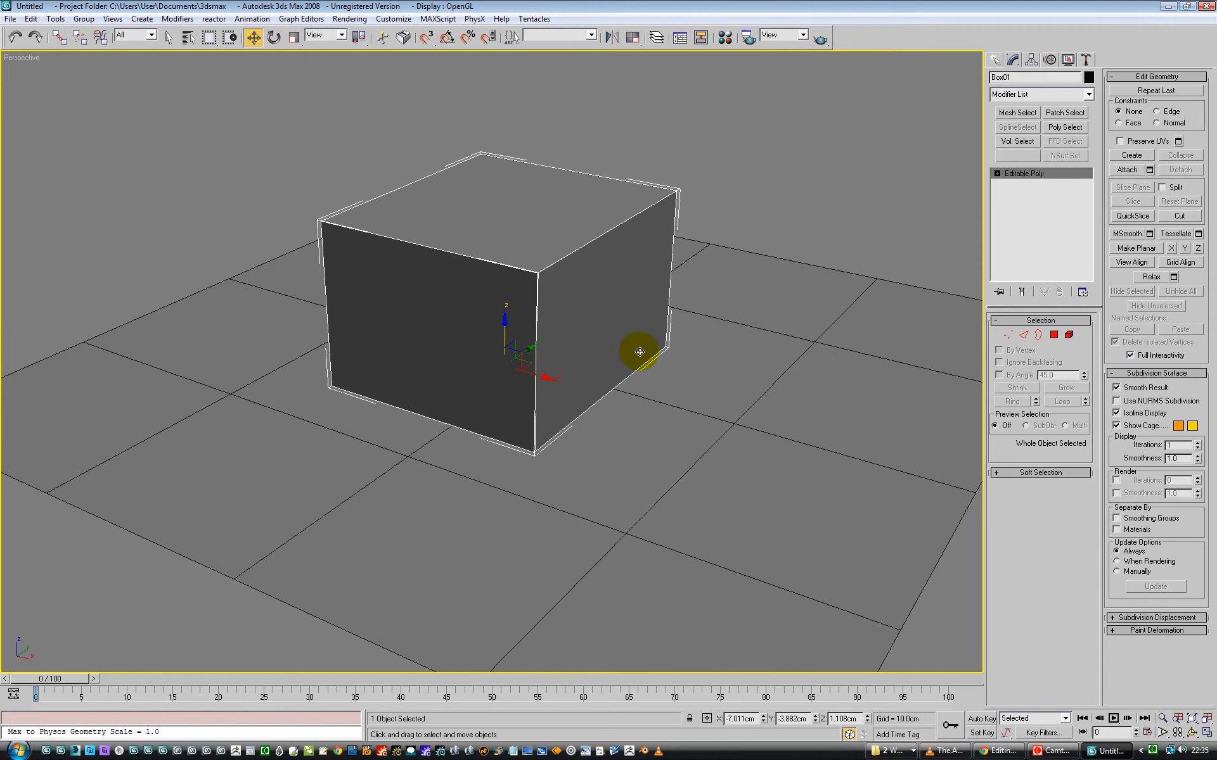
Step: Select the ring of edges parallel to the box's front top edge and preview a Connect with 4 segments
left_click(1024, 335)
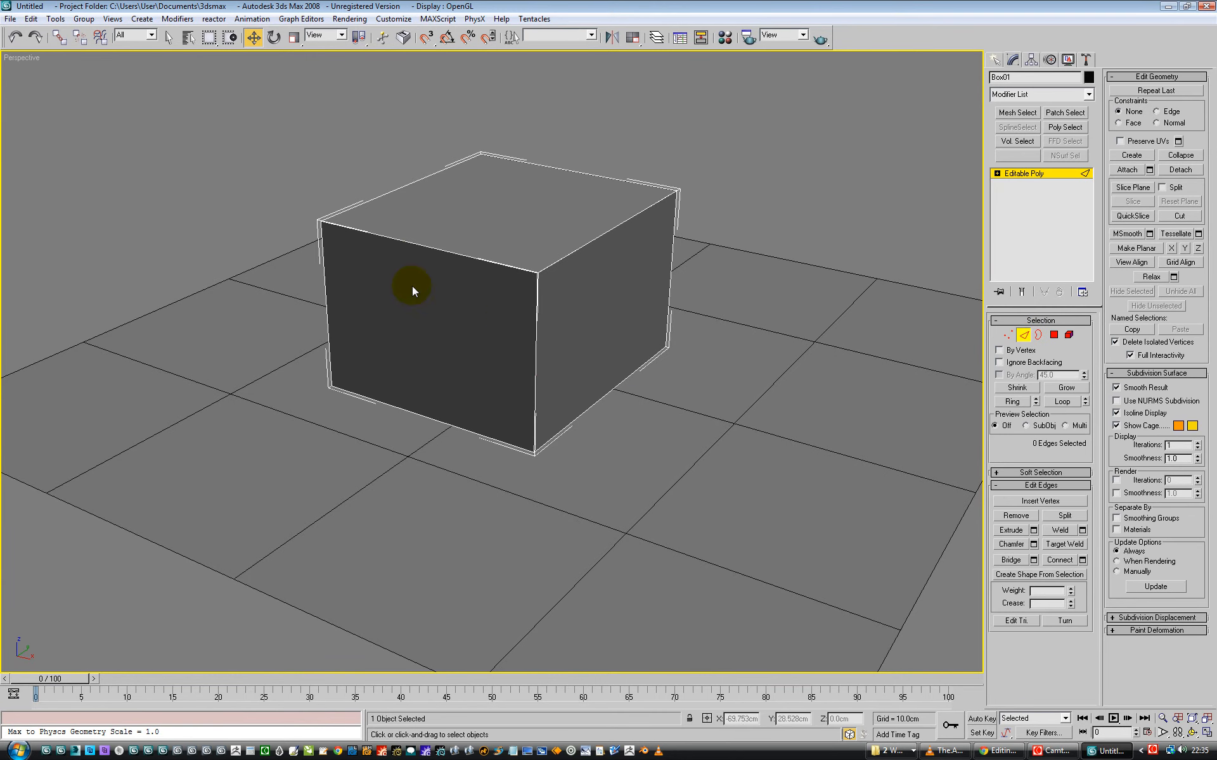
left_click(440, 251)
left_click(1012, 402)
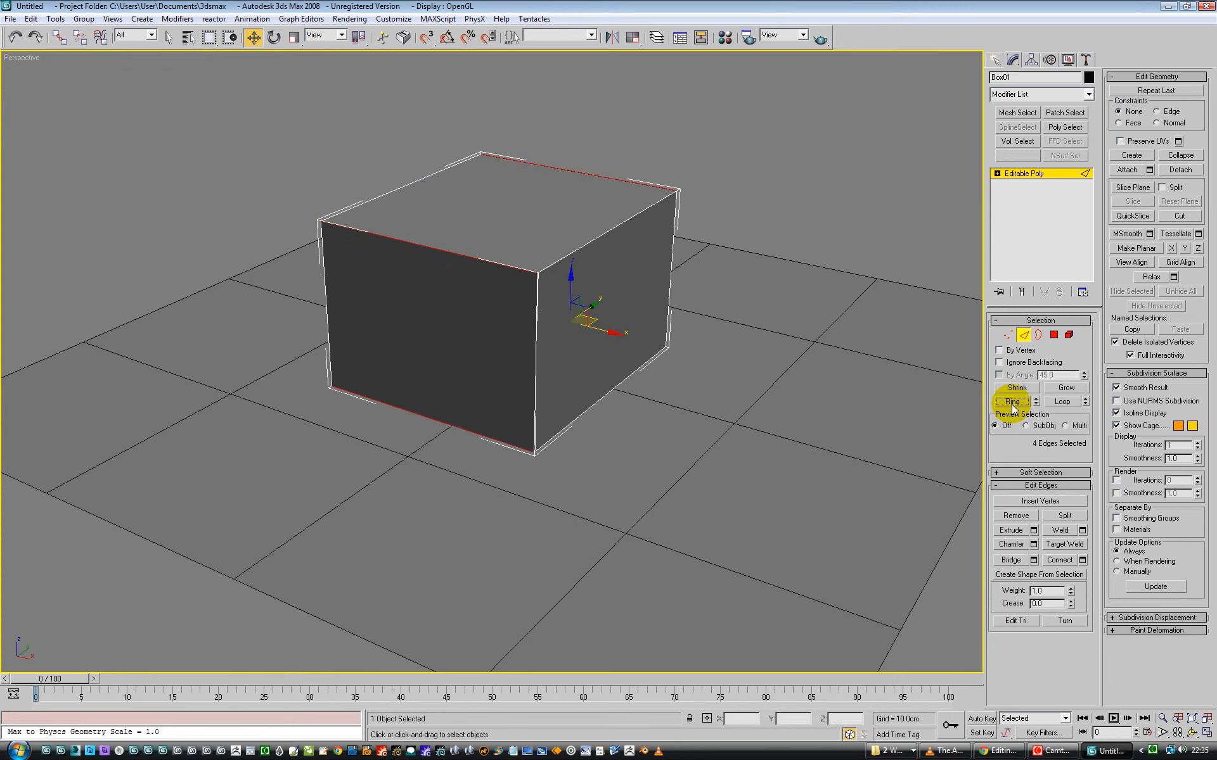
left_click(1083, 561)
left_click_drag(574, 313, 771, 219)
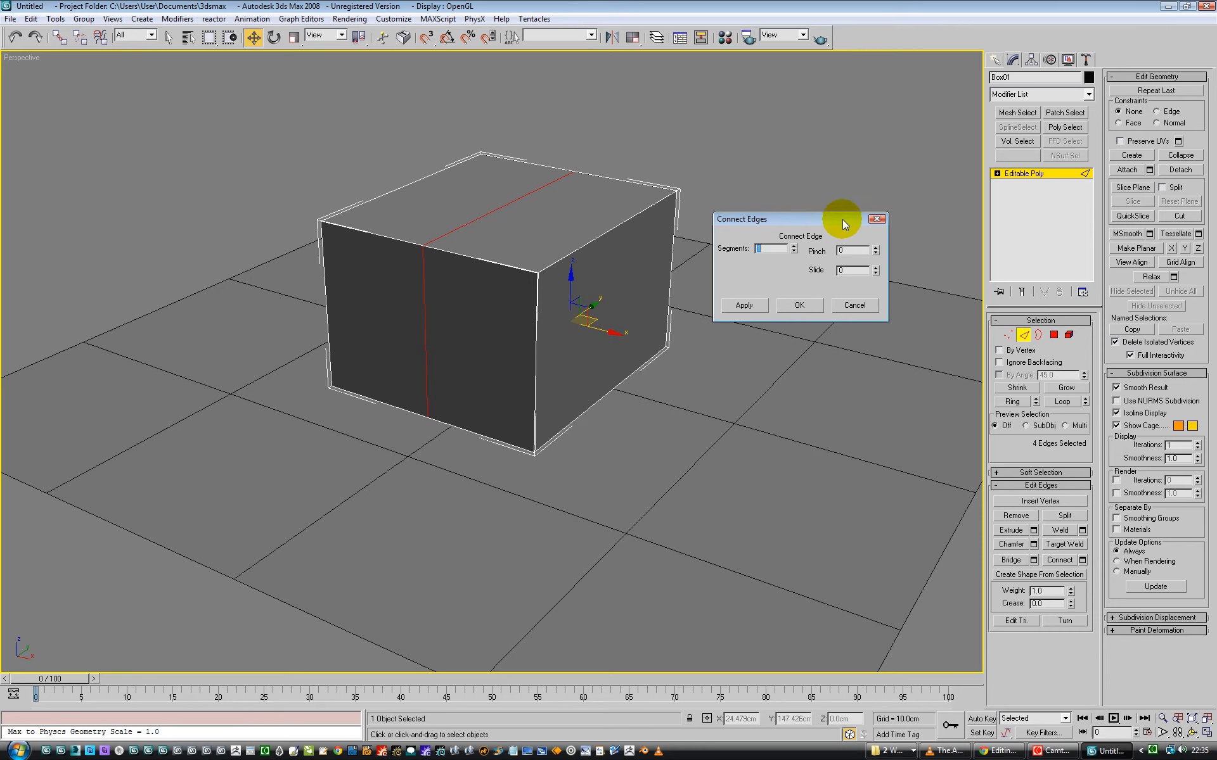
left_click(794, 246)
left_click(794, 247)
left_click(794, 247)
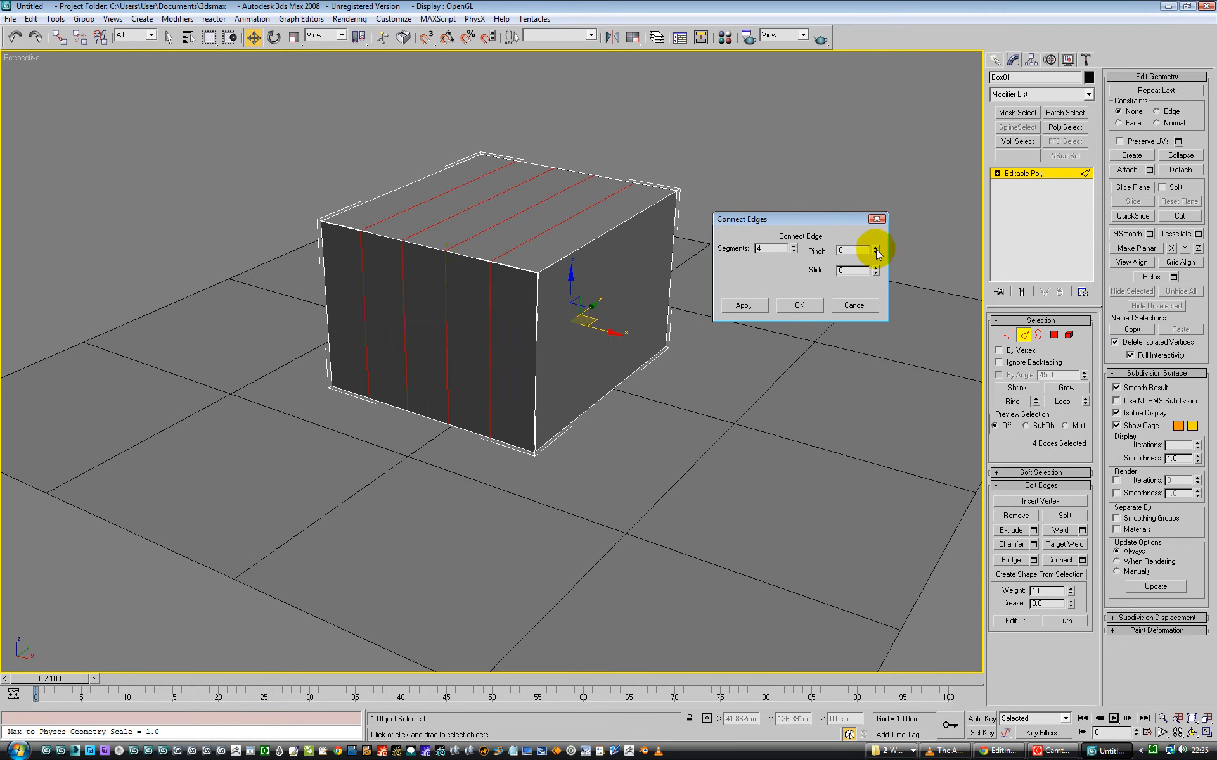
Step: Try the edge connection with 2 segments and a pinch of 90
left_click_drag(876, 253, 872, 182)
left_click(793, 251)
left_click(793, 251)
left_click_drag(876, 250, 871, 198)
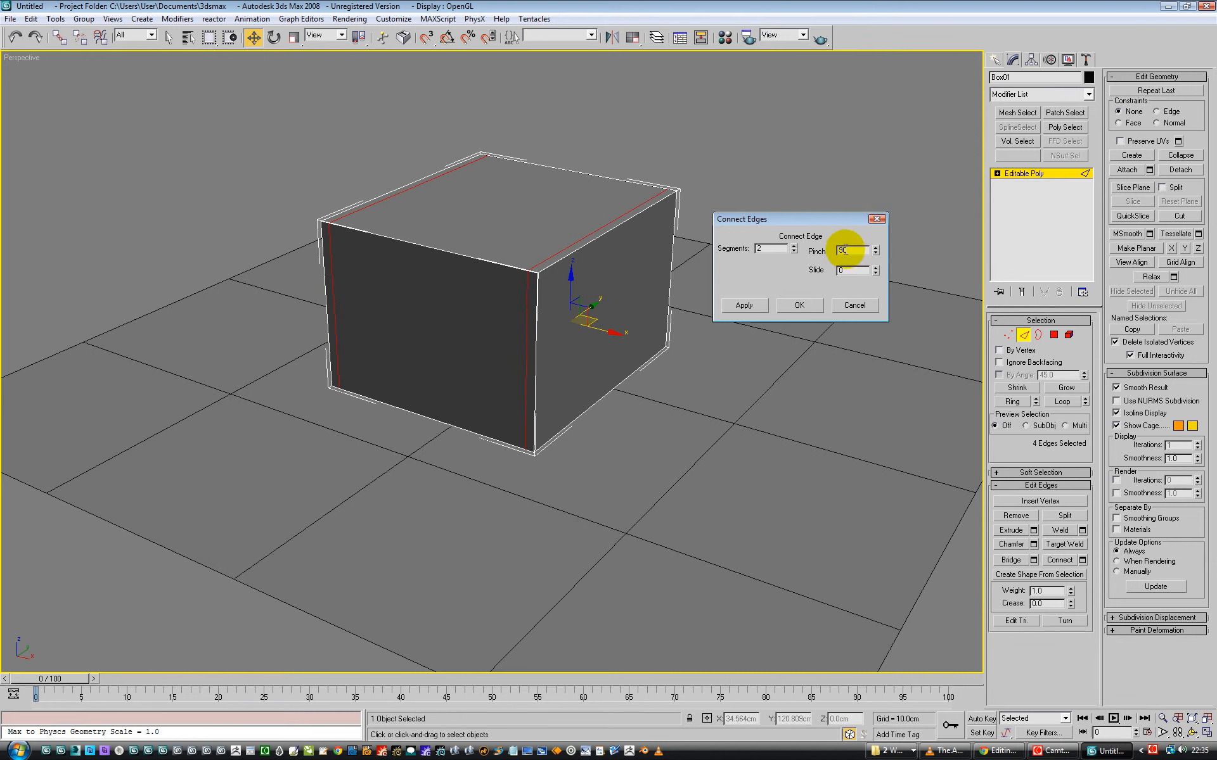
left_click_drag(844, 219, 756, 243)
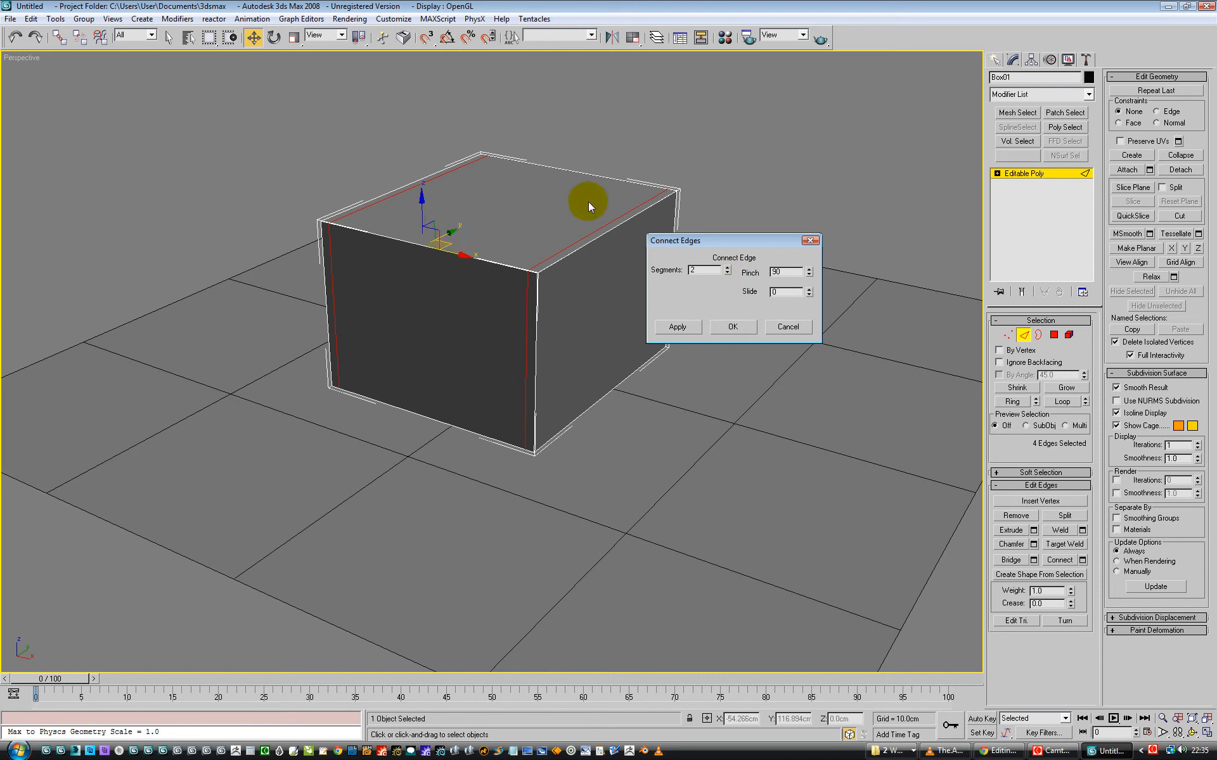
Step: Connect the edge ring with 1 segment, pinch 0 and slide 94, and clear the edge selection
left_click(726, 274)
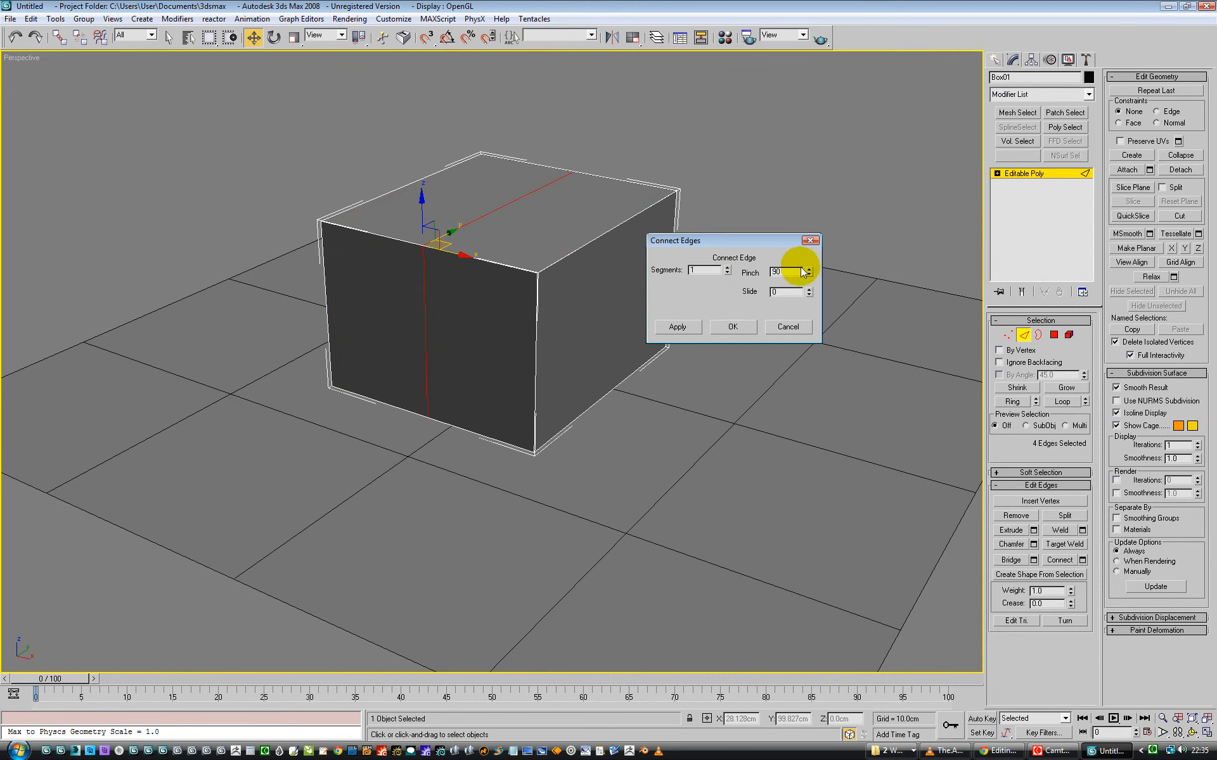
left_click_drag(809, 292, 783, 171)
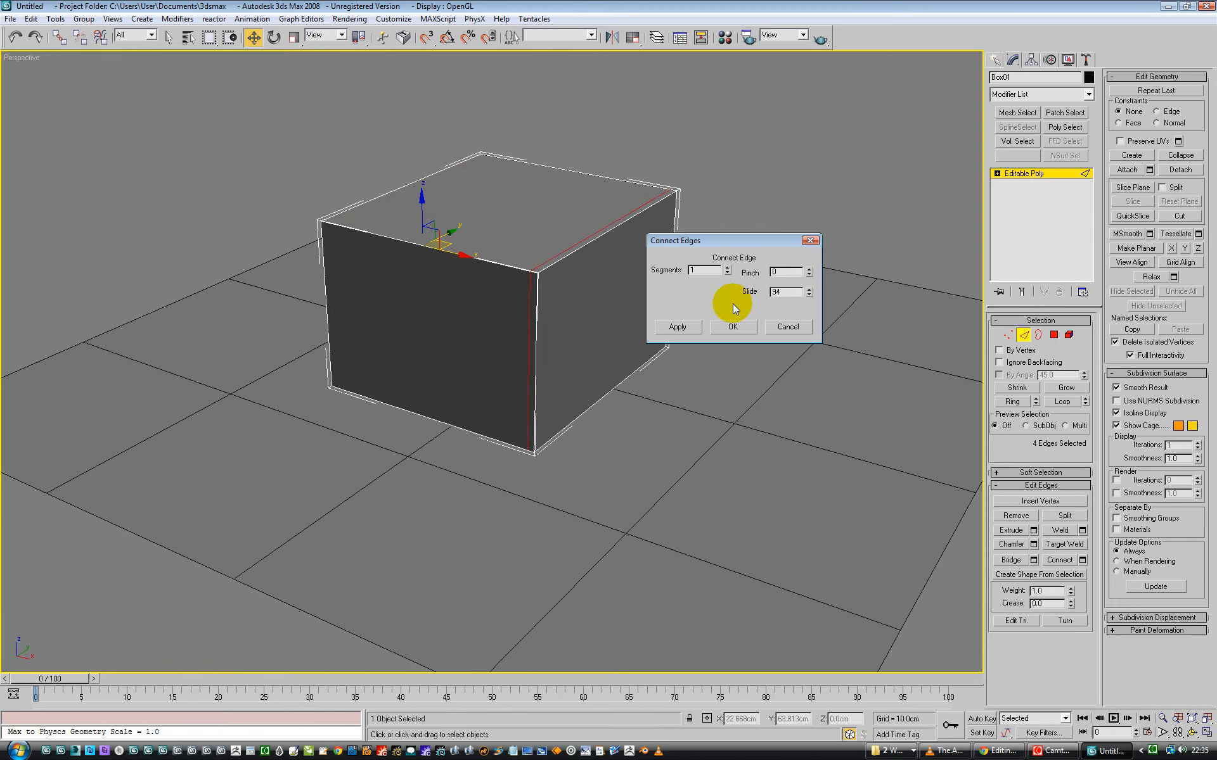
left_click(732, 327)
left_click(782, 191)
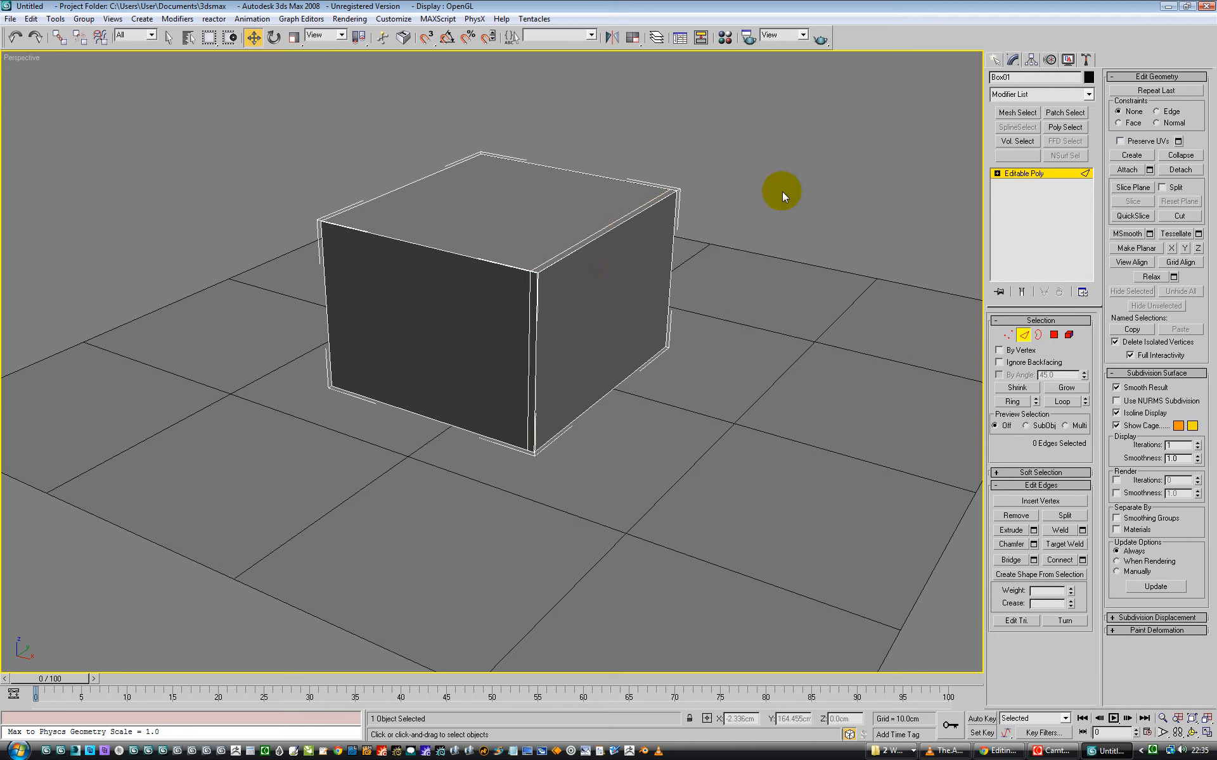
Step: Connect the ring of edges running along the box's depth with 1 segment and slide 94, and clear the edge selection
left_click(581, 249)
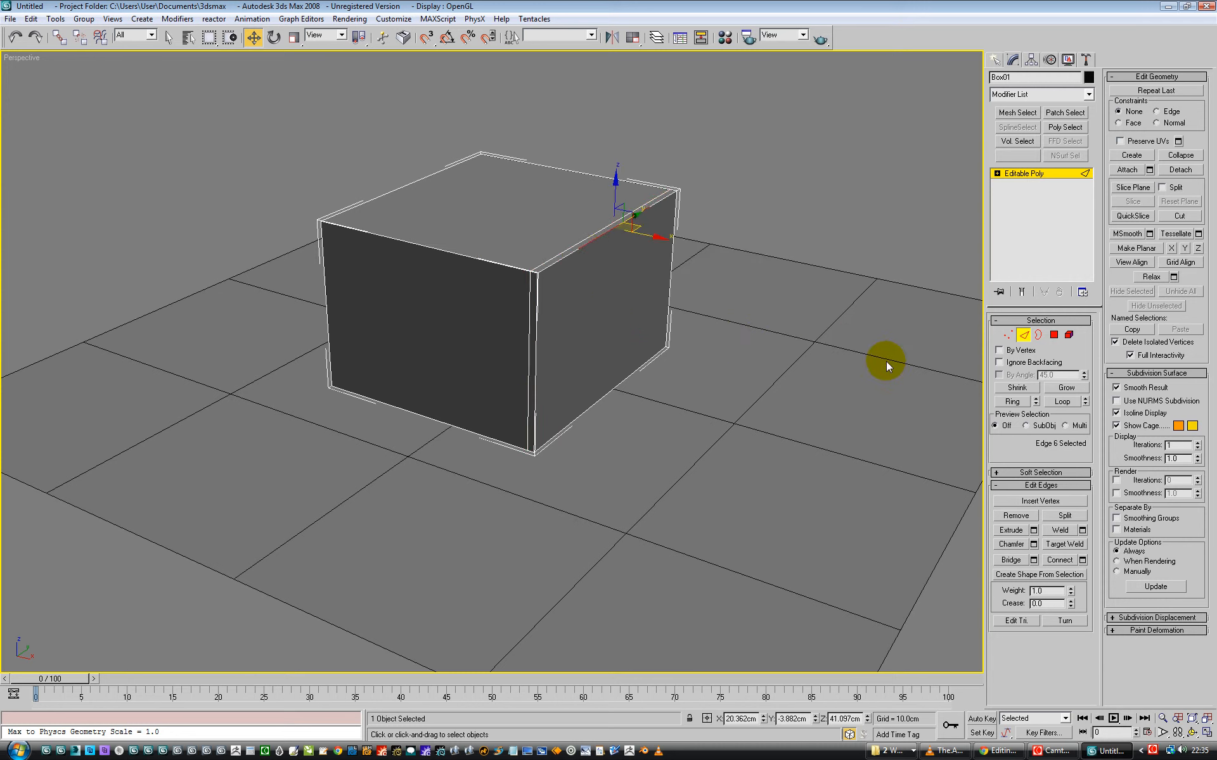
left_click(1012, 401)
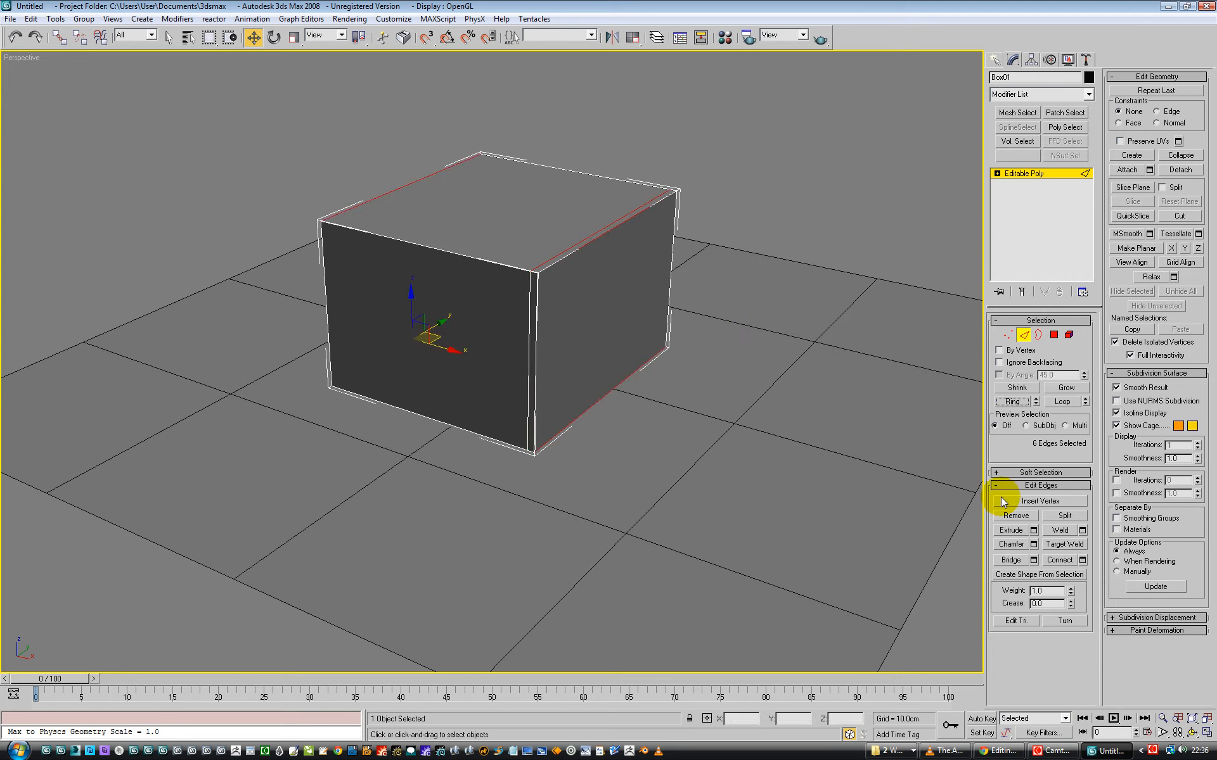
left_click(1083, 560)
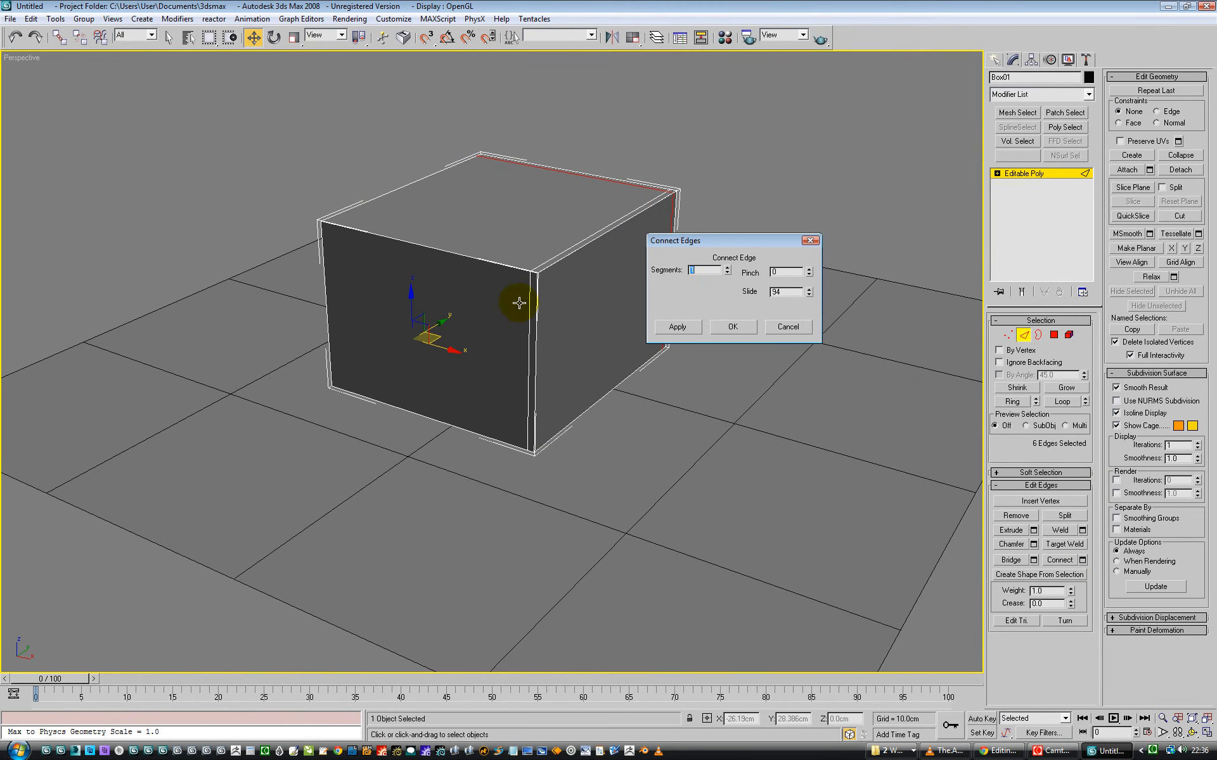
middle_click_drag(420, 394, 415, 293, "alt")
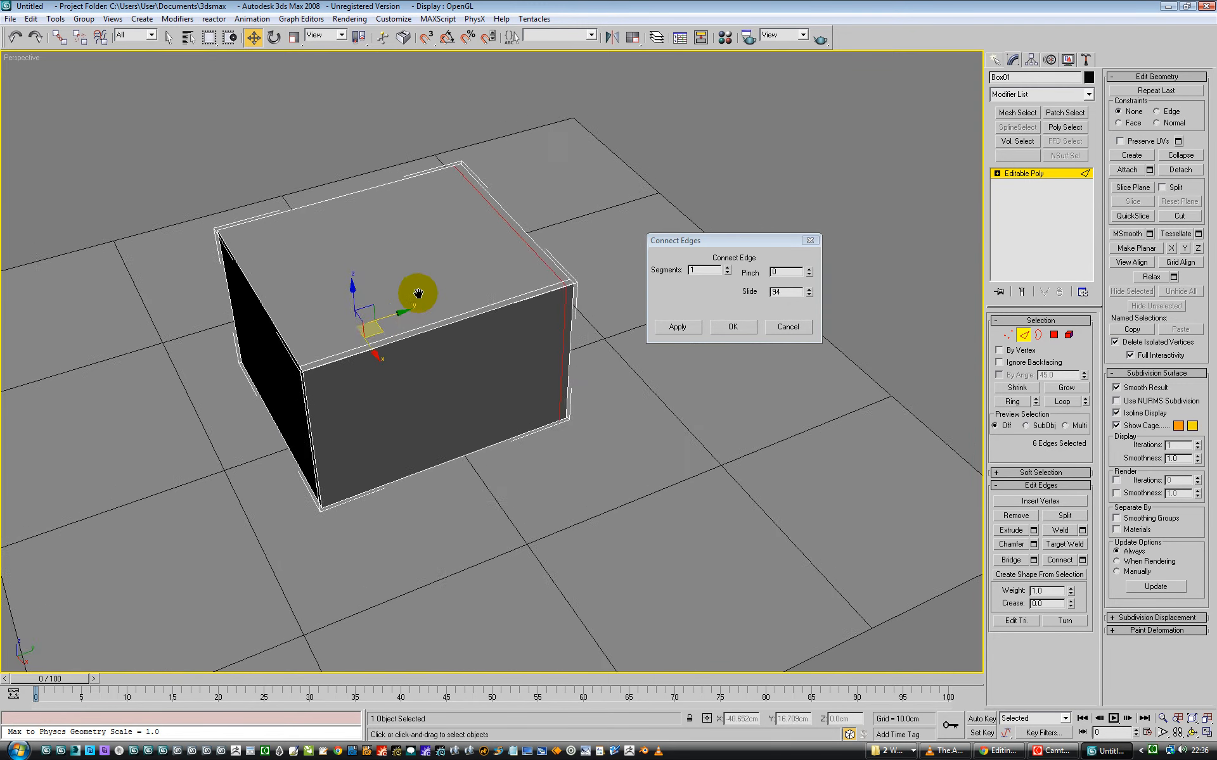
scroll(470, 253, "up", 5)
scroll(471, 253, "down", 3)
middle_click_drag(470, 253, 619, 258)
left_click(732, 326)
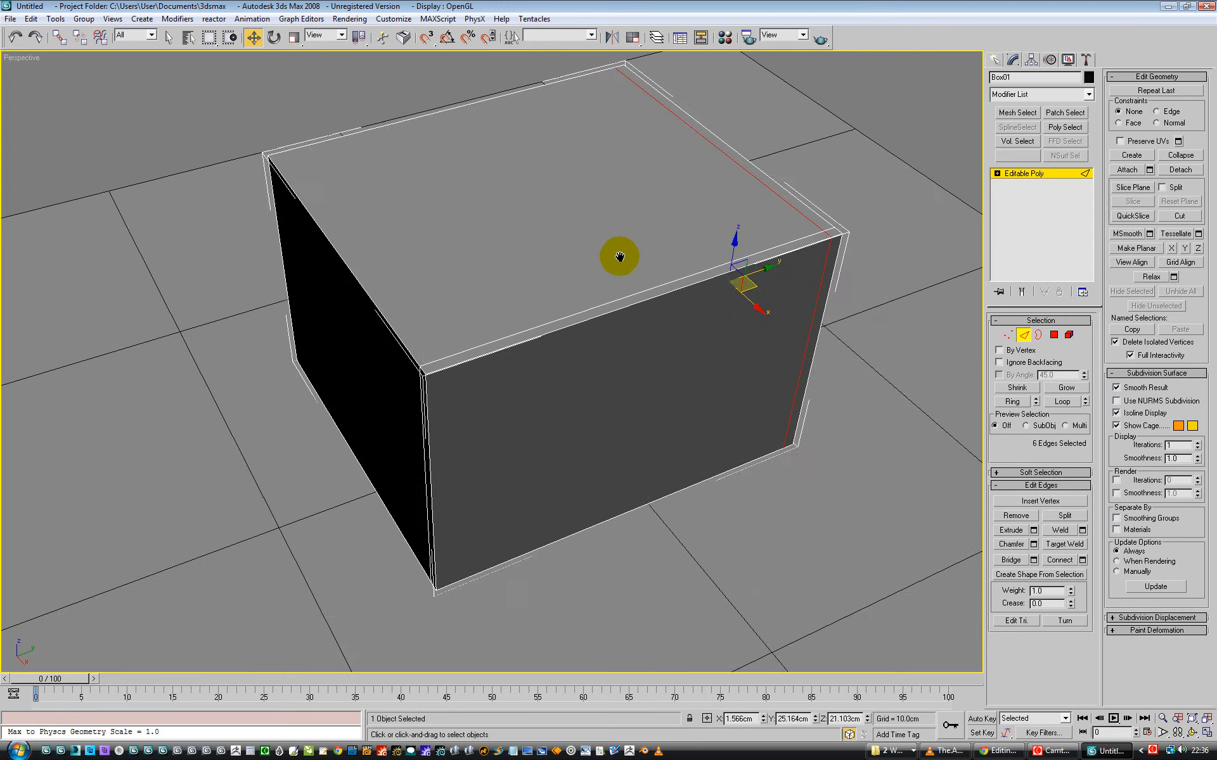
scroll(619, 258, "down", 5)
scroll(620, 257, "up", 3)
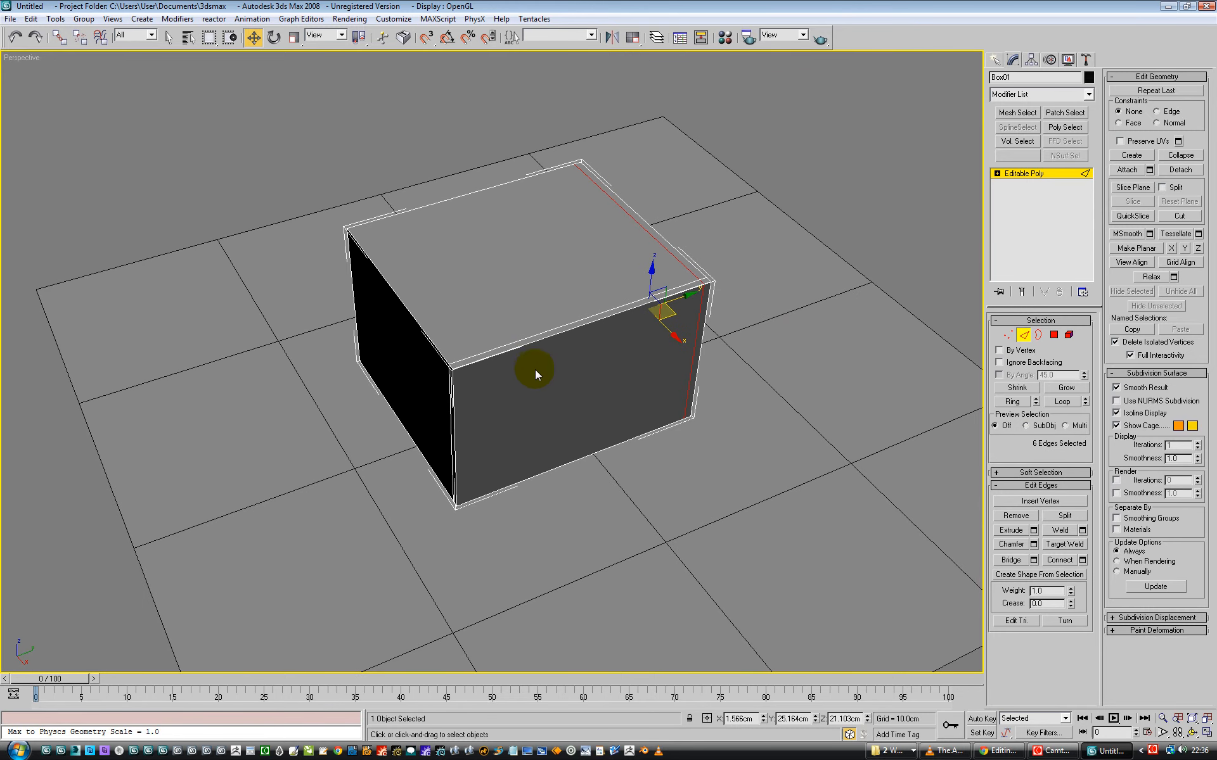
left_click(523, 267)
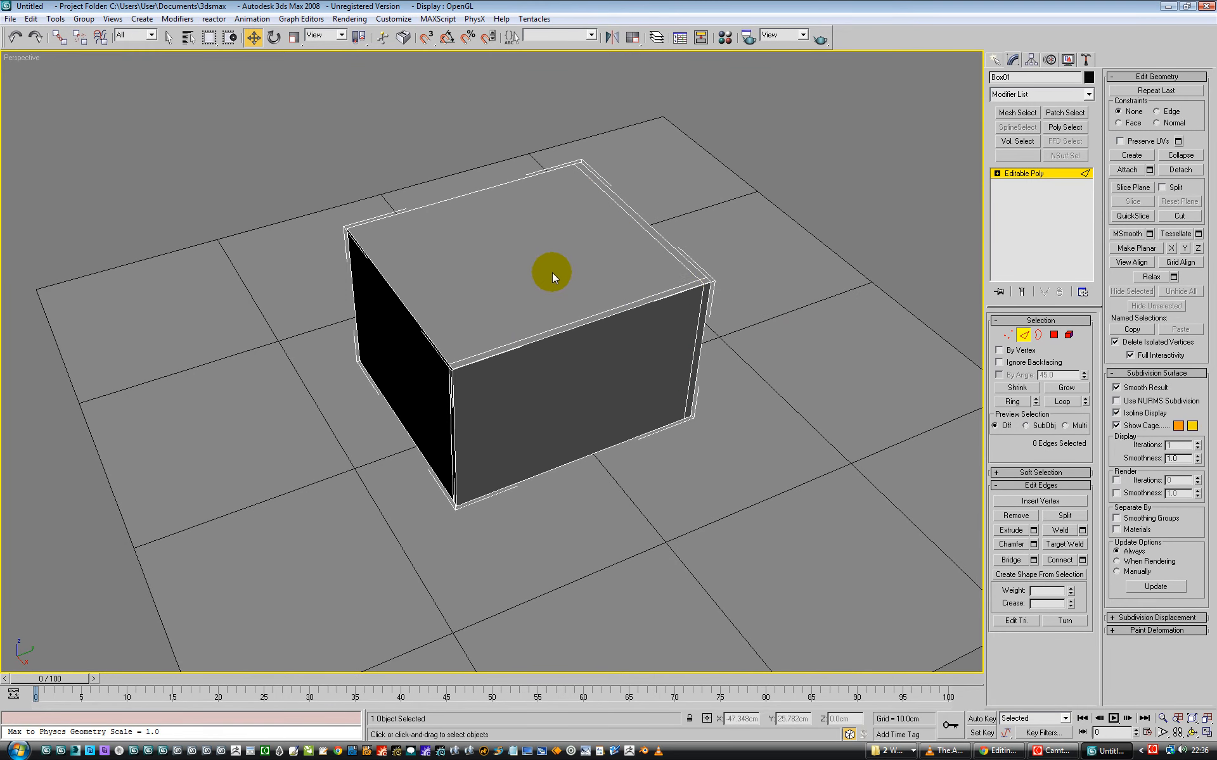
Step: Select the box's large top polygon and show selected faces as outlines instead of shaded red
left_click(1052, 335)
left_click(705, 277)
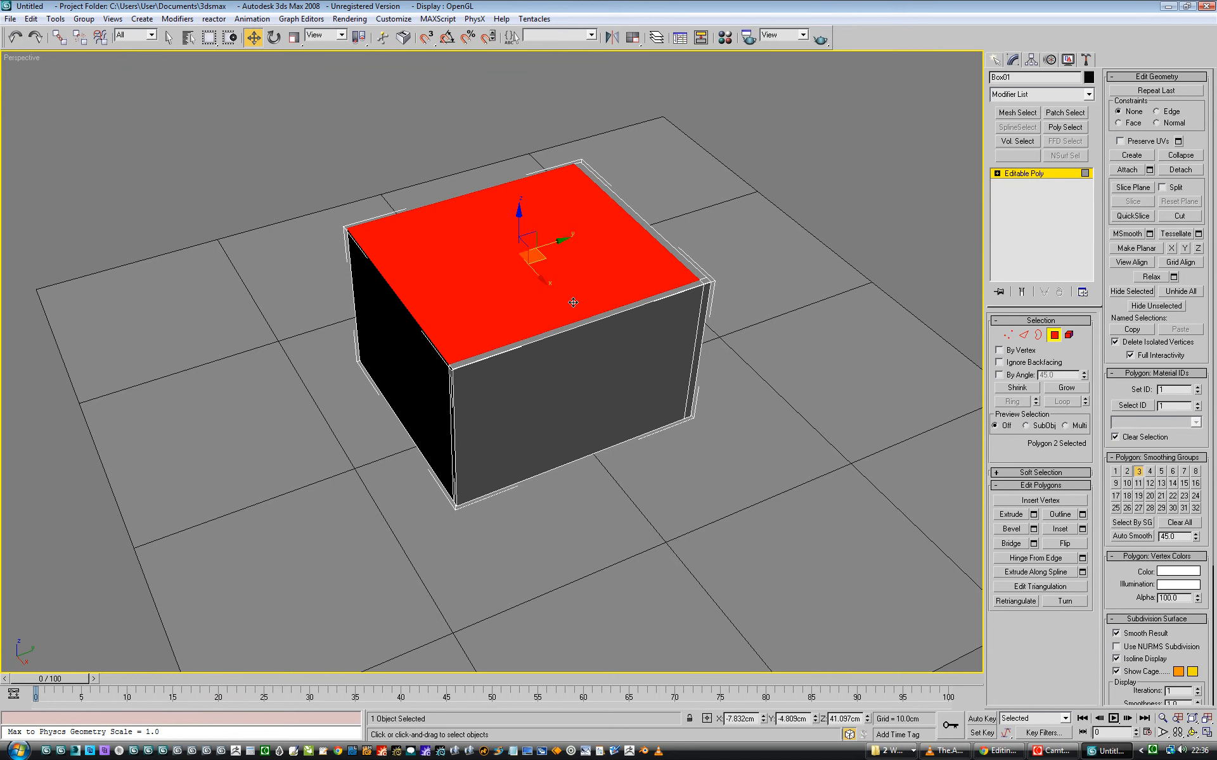
key("F2")
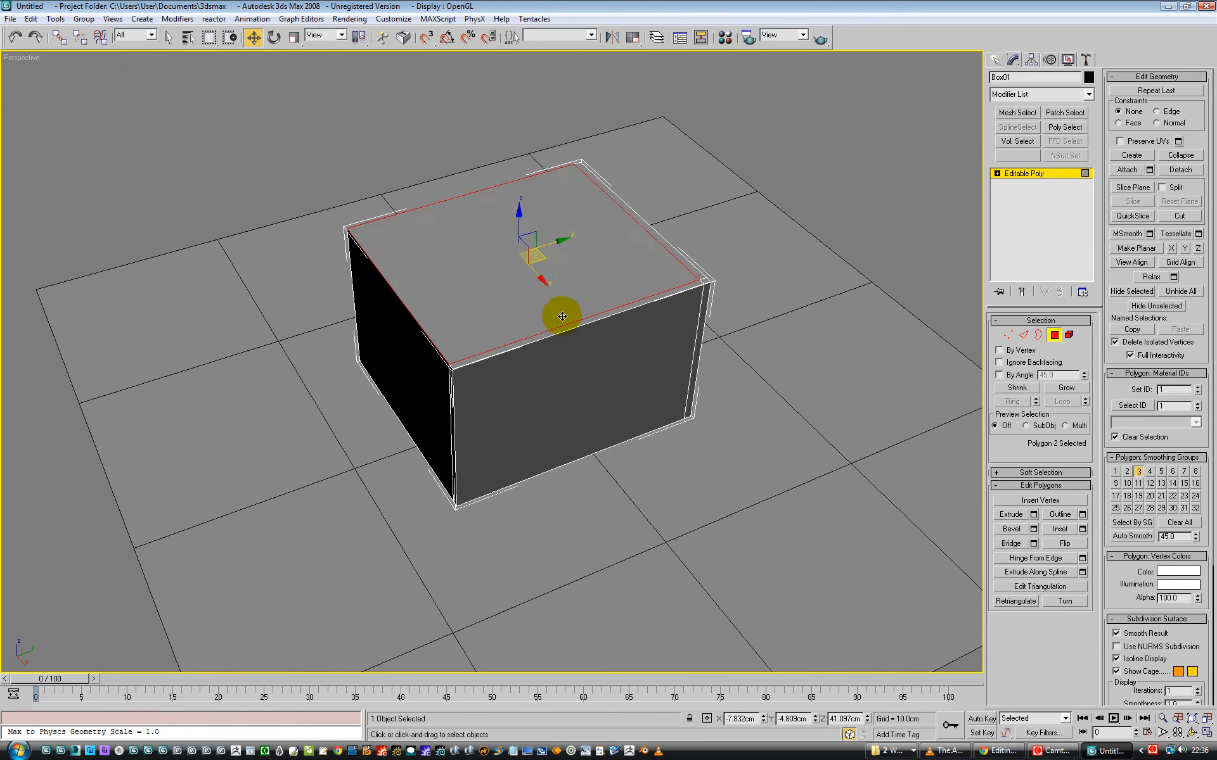
Step: Bevel the top polygon with a height of 1.38 cm and an outline amount of -1.79 cm
left_click(1034, 529)
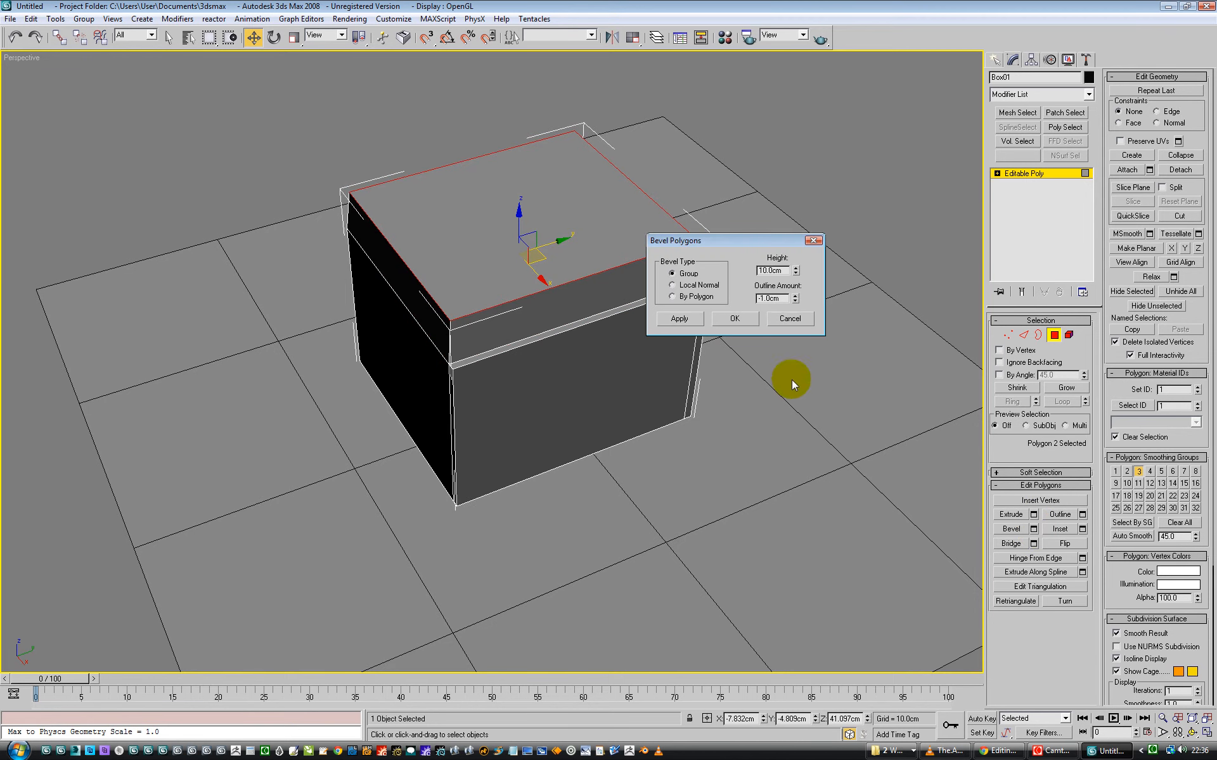
right_click(796, 272)
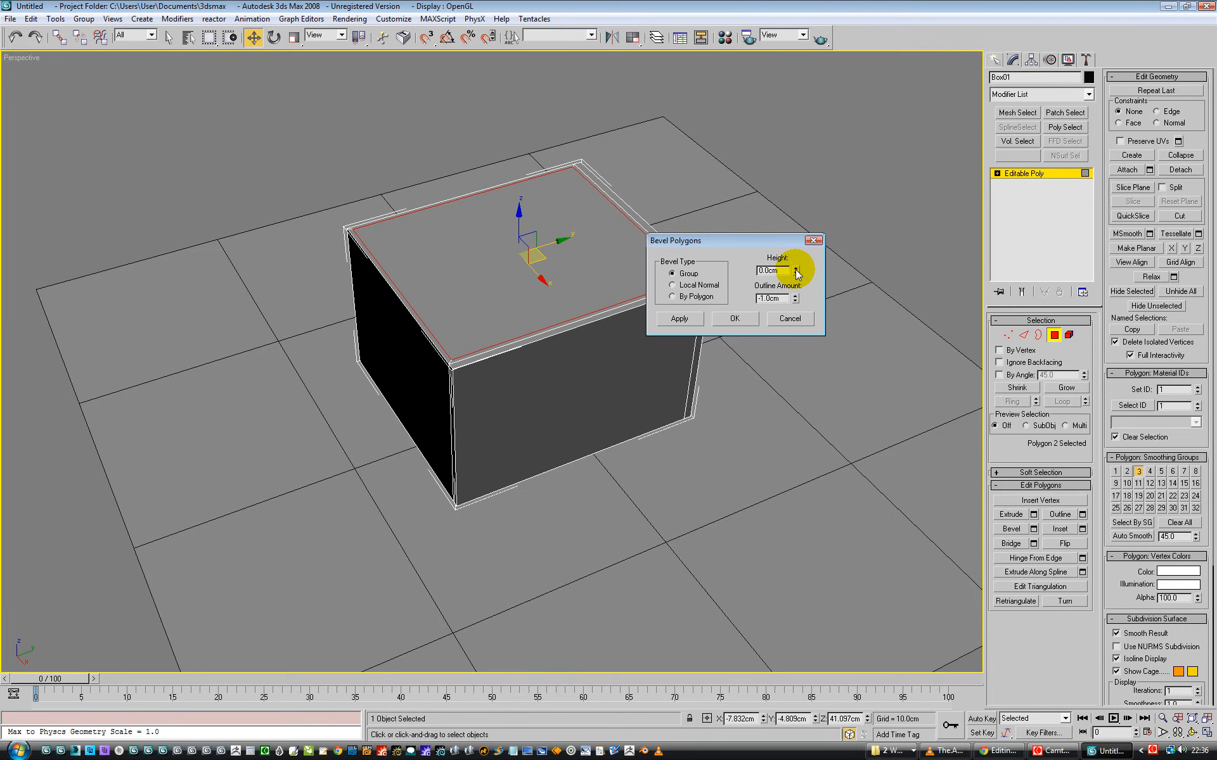
left_click_drag(796, 272, 799, 180)
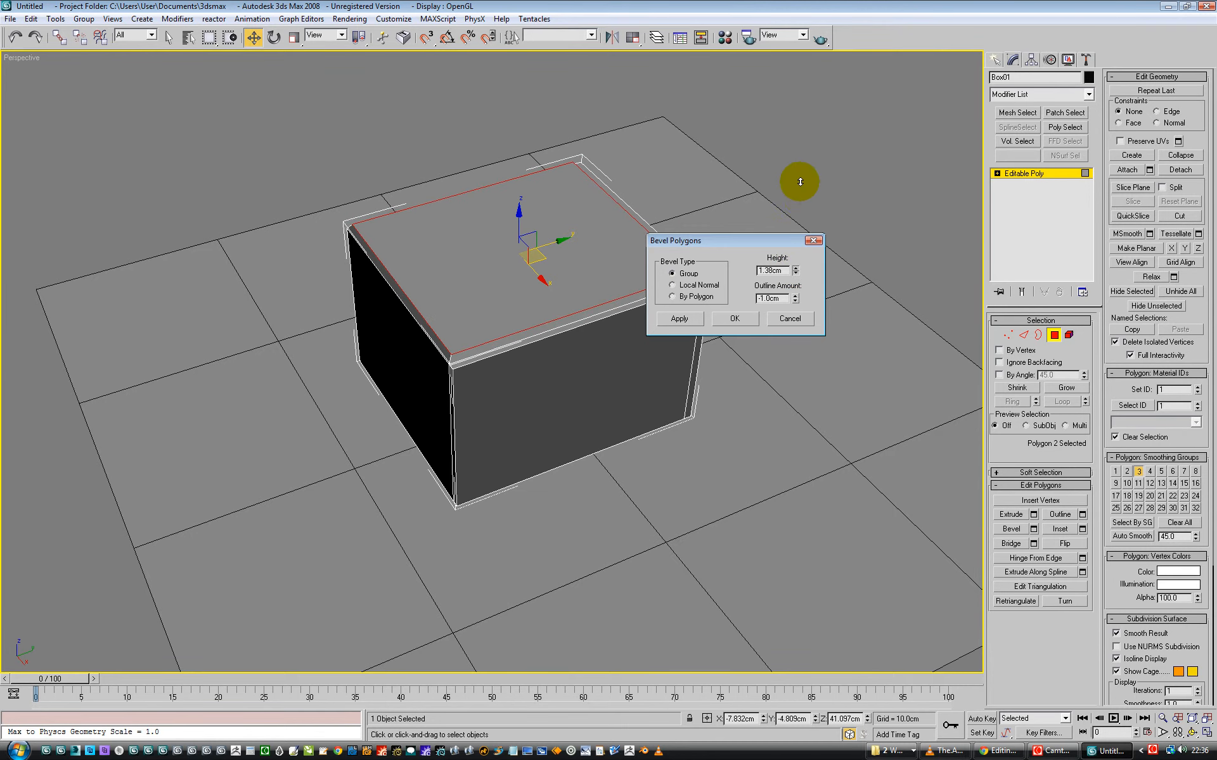
right_click(797, 299)
left_click_drag(797, 299, 807, 408)
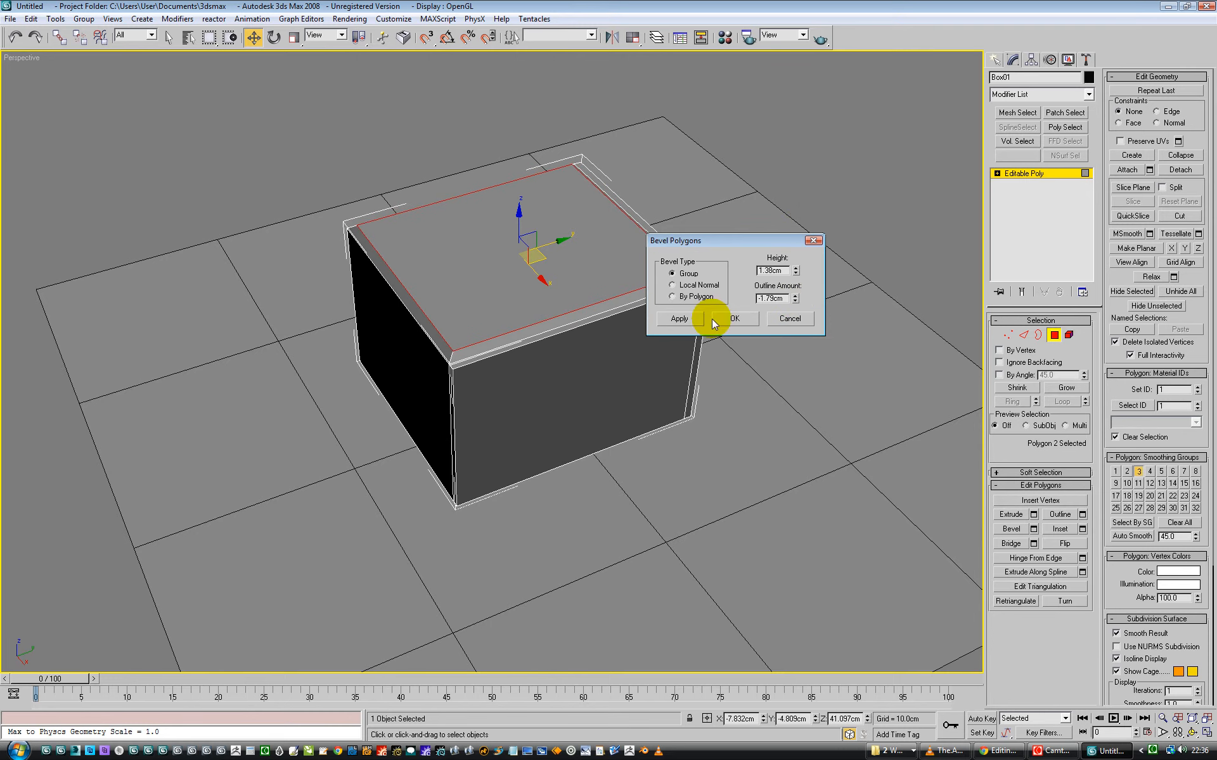
left_click(735, 319)
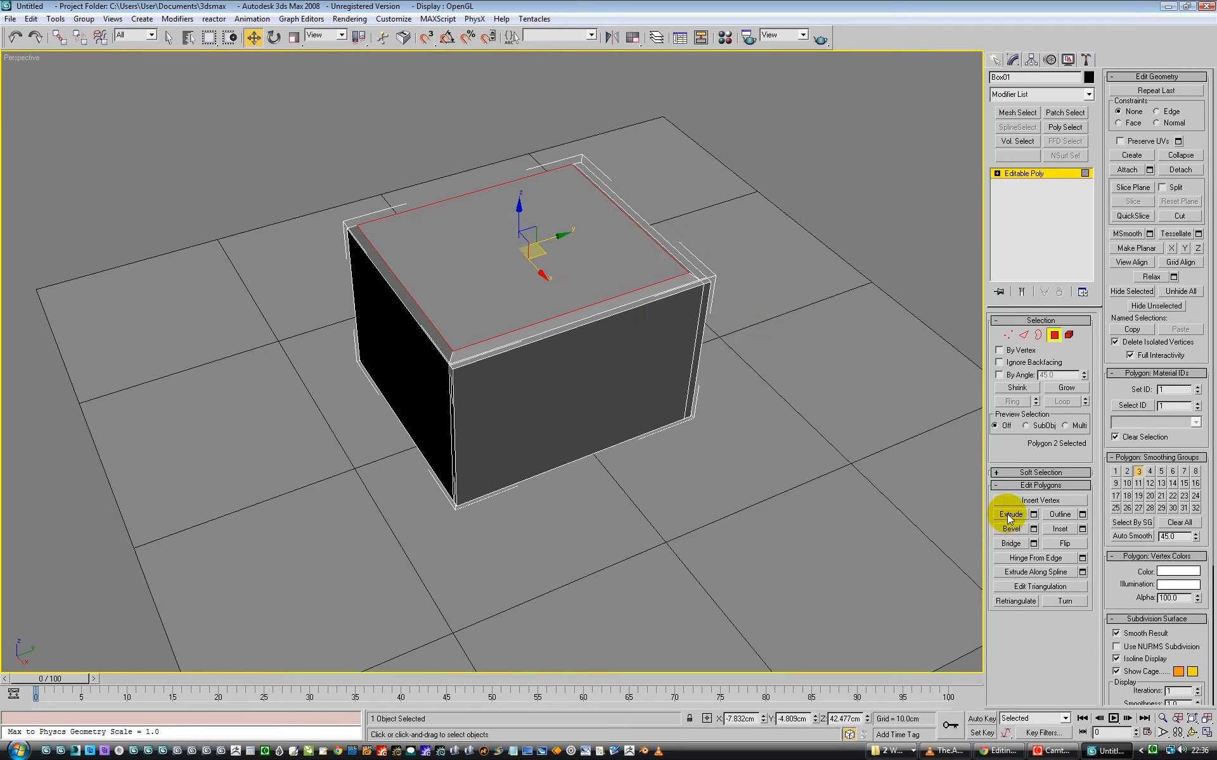
Step: Bevel the top polygon again with a height of 3.919 cm and an outline amount of 0
left_click(1034, 529)
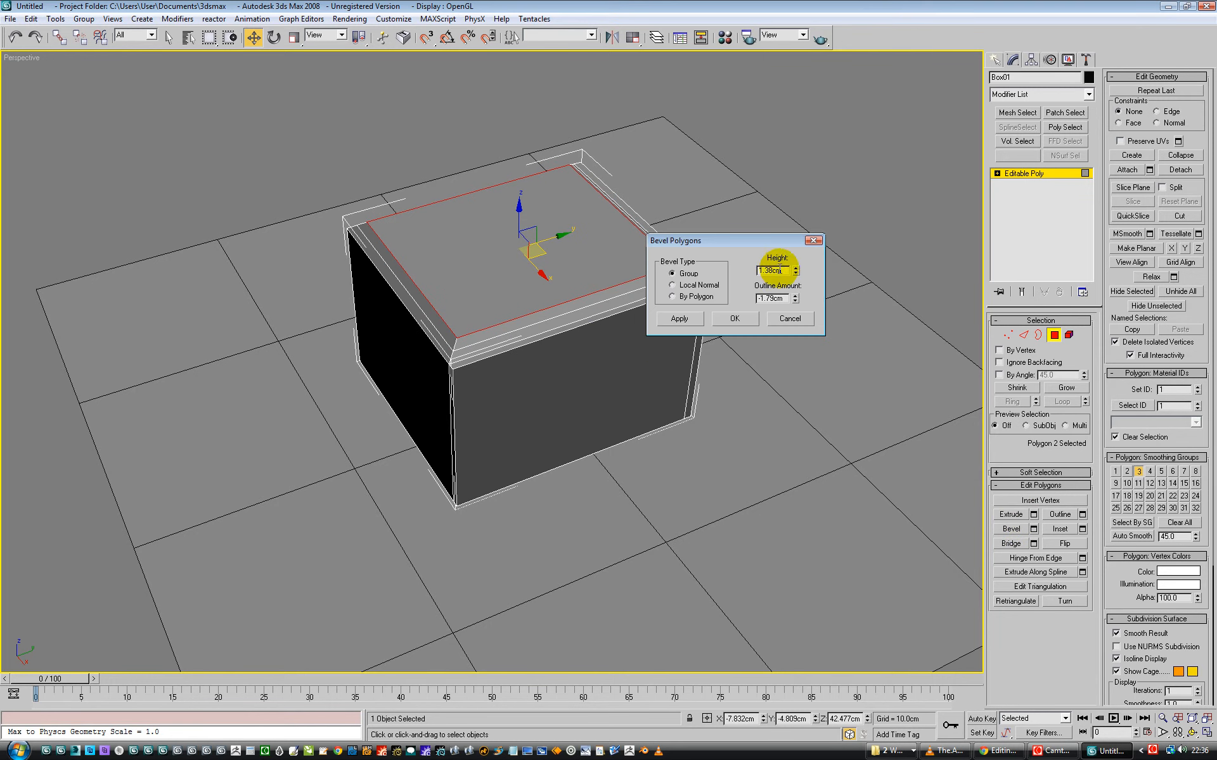
left_click_drag(795, 271, 795, 193)
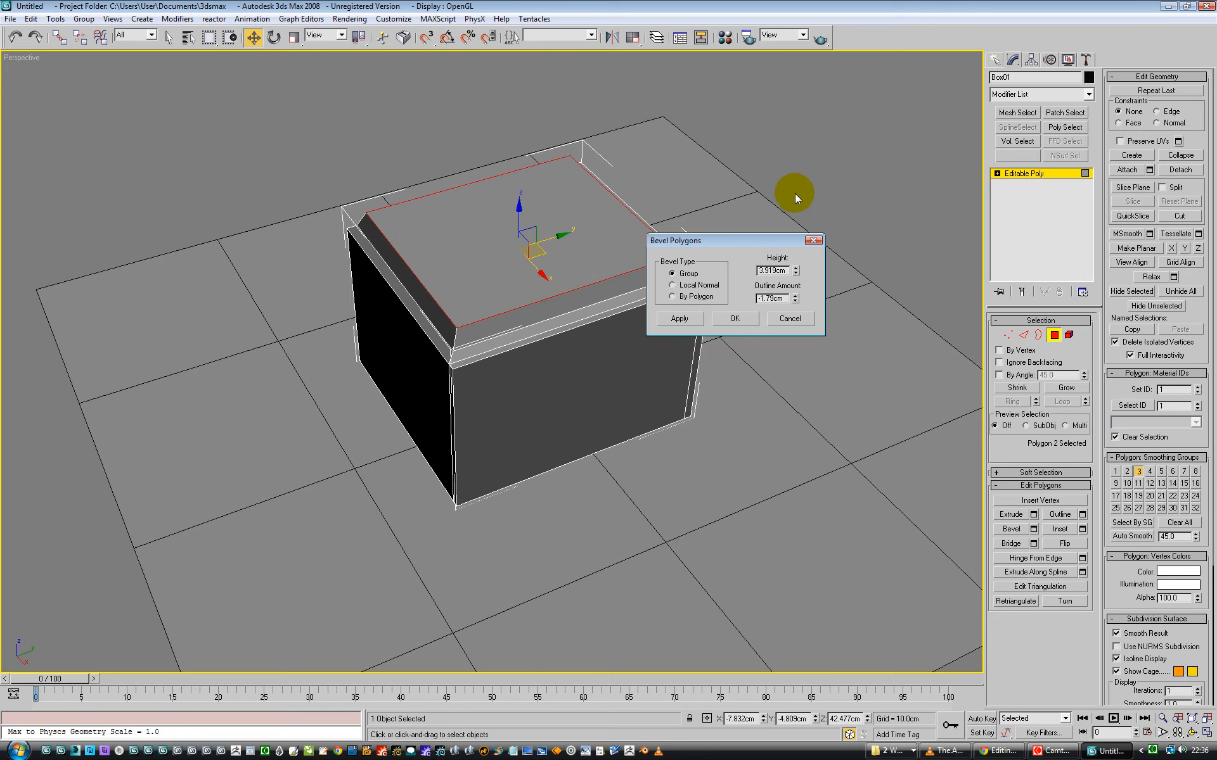
right_click(796, 299)
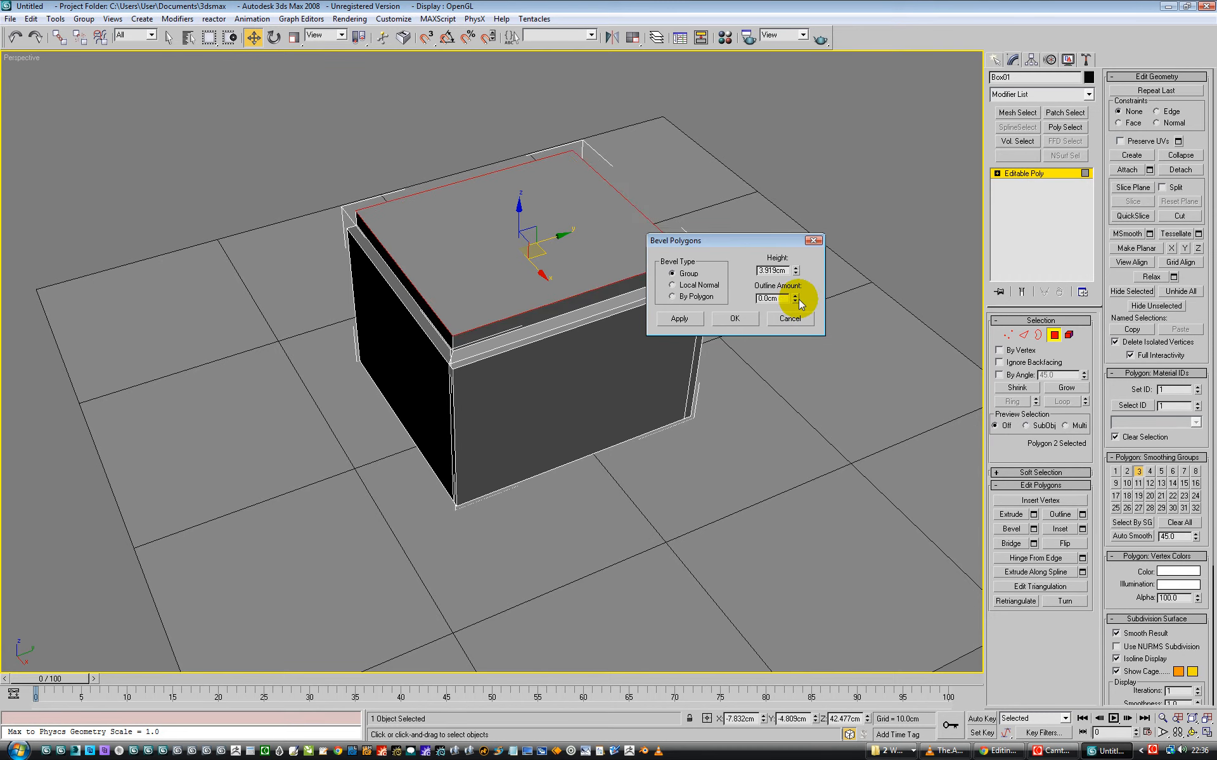
left_click(735, 318)
middle_click_drag(439, 375, 461, 342, "alt")
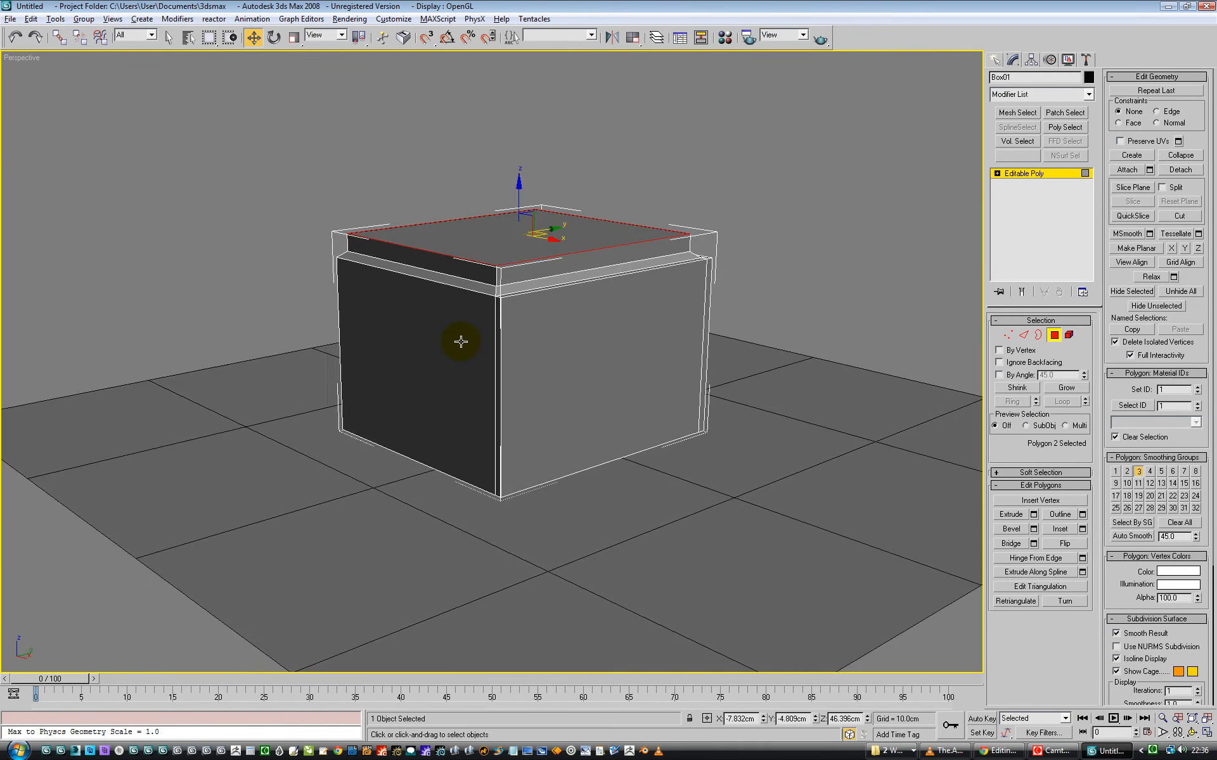
scroll(479, 280, "up", 5)
scroll(479, 281, "down", 5)
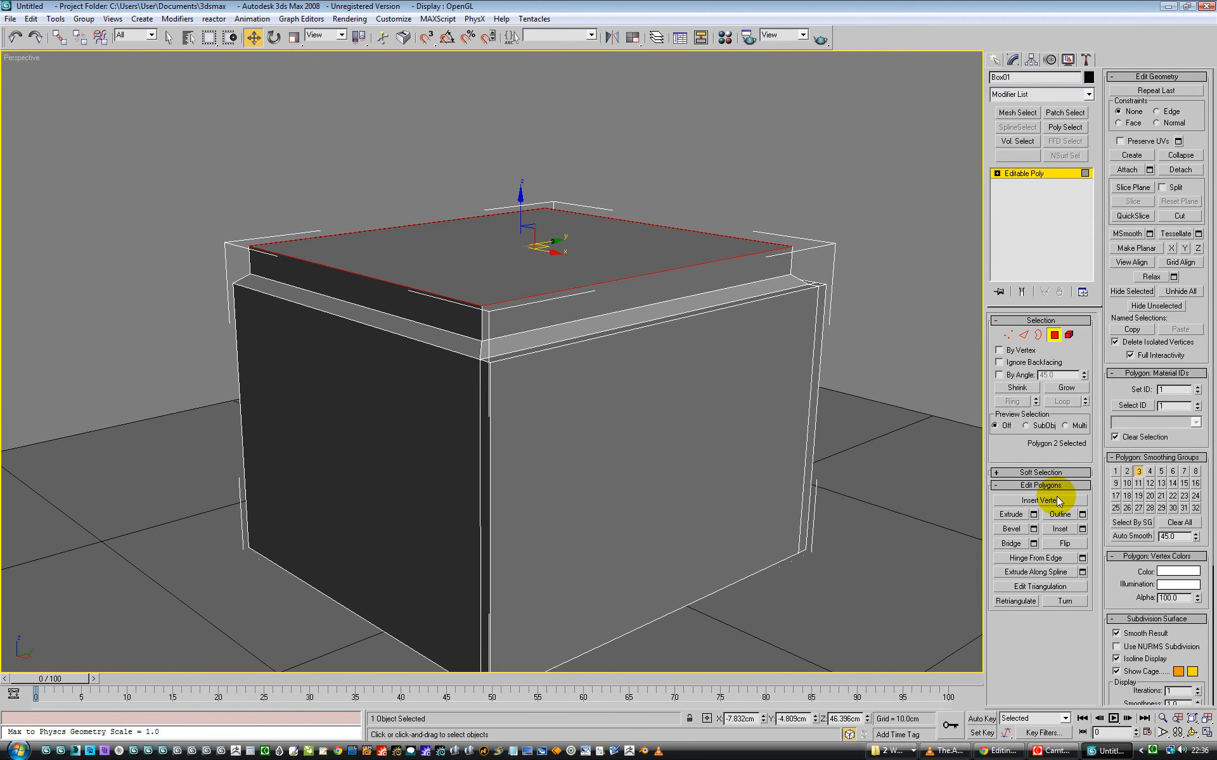
Step: Inset the top polygon using a bevel with a height of 0 and an outline amount of -4.07 cm
left_click(1033, 529)
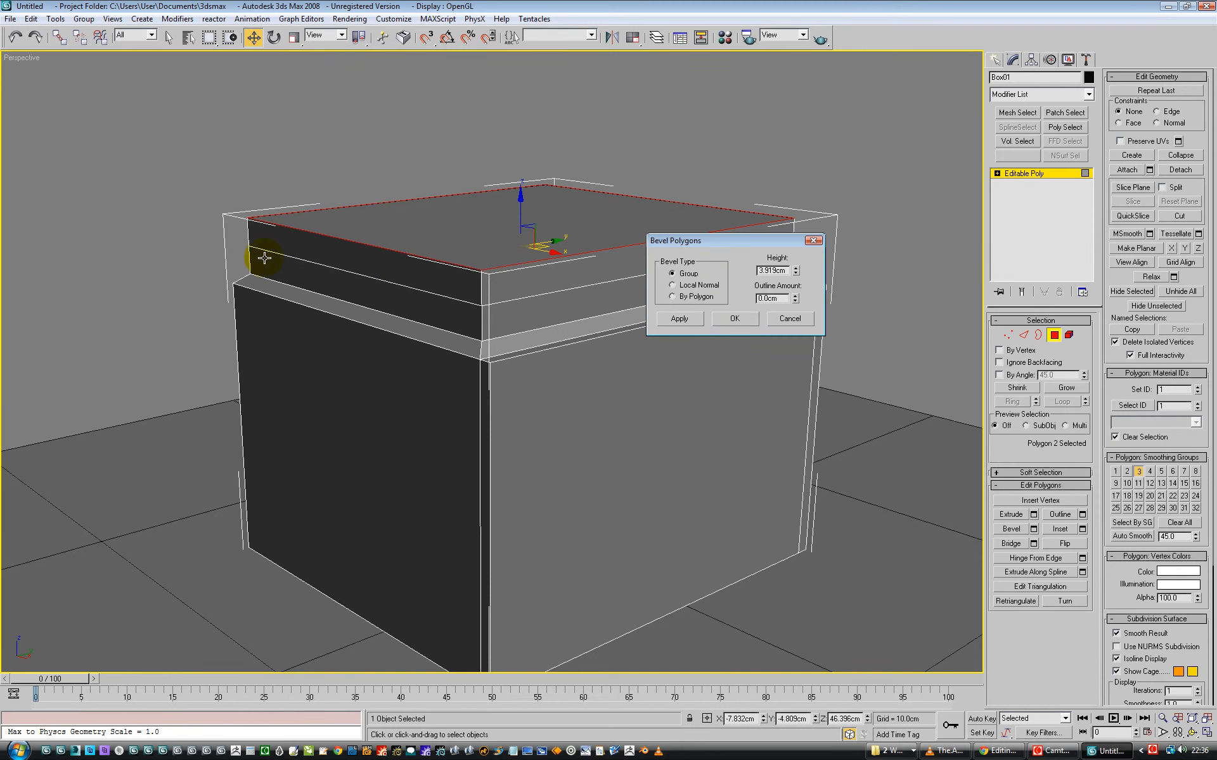
right_click(797, 272)
left_click_drag(795, 299, 752, 549)
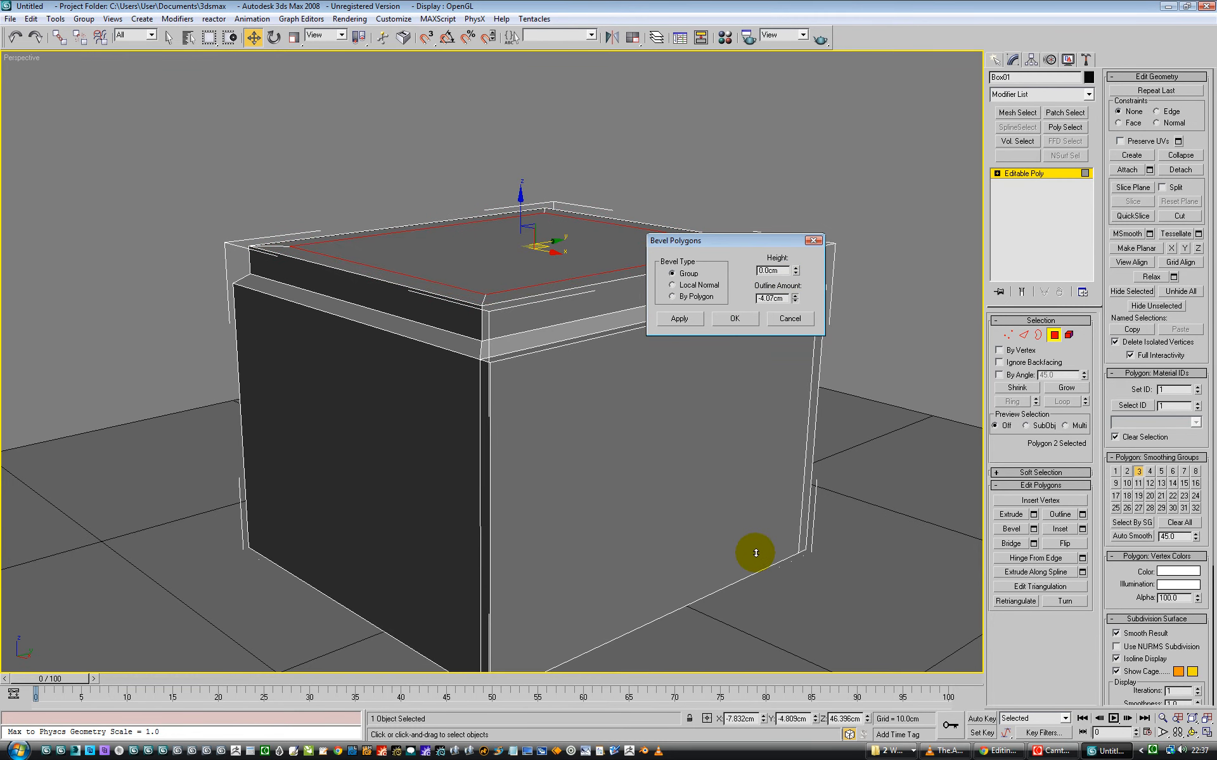
left_click(735, 320)
mouse_move(428, 249)
middle_mouse_down("alt")
mouse_move(422, 307)
mouse_move(478, 263)
mouse_move(433, 260)
middle_mouse_up("alt")
Step: Switch to Clara.io and select the top face of the box in face selection mode
left_click(1000, 751)
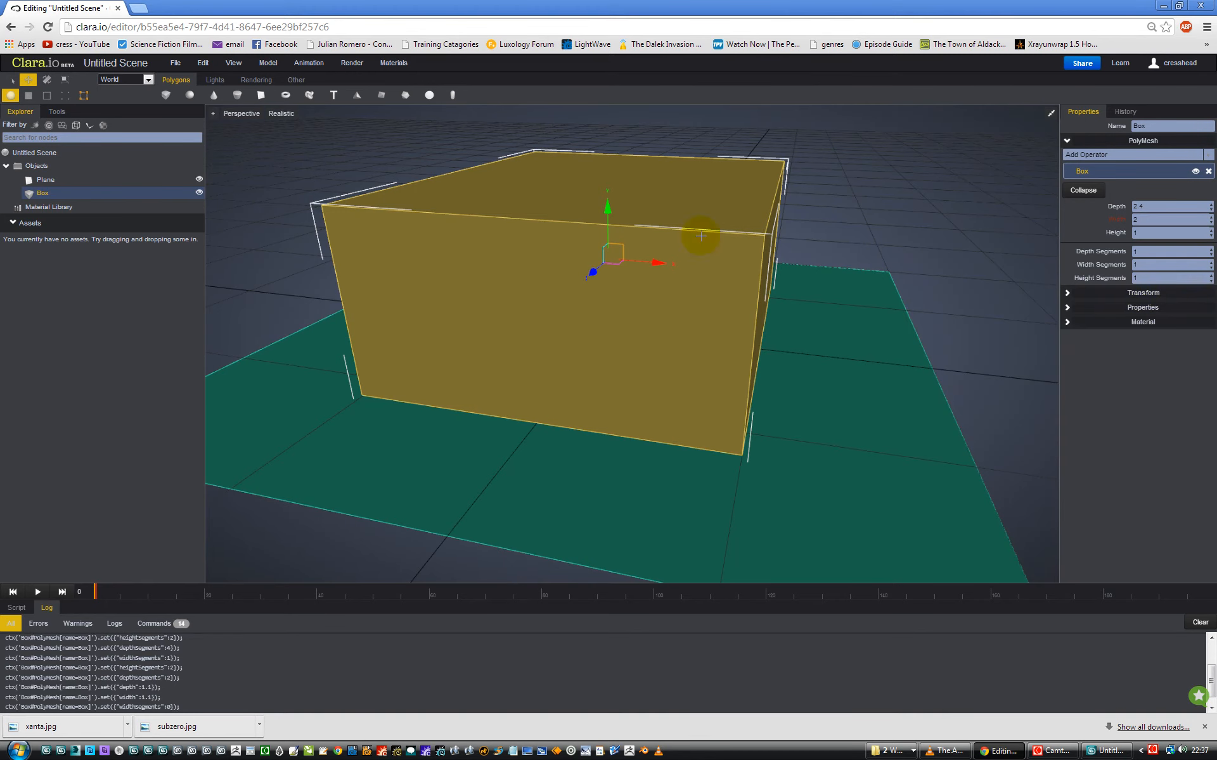
left_click(28, 96)
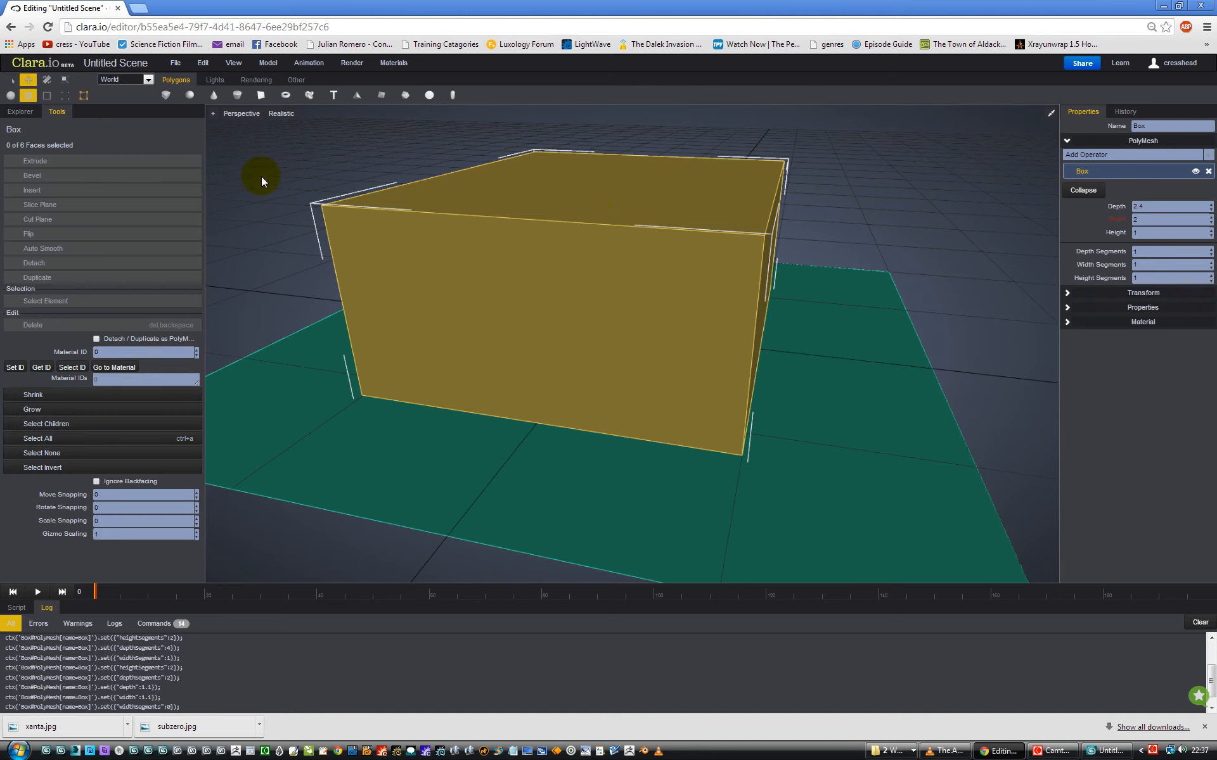
left_click(594, 193)
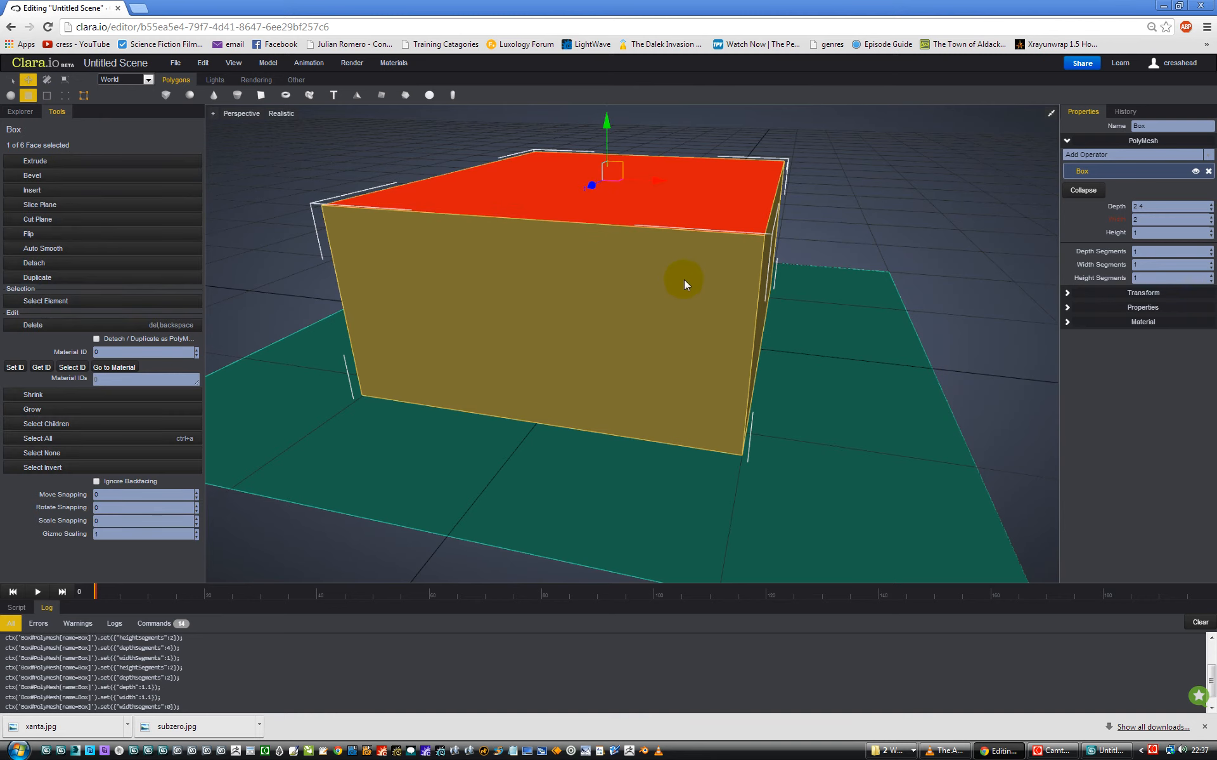
middle_click_drag(627, 280, 592, 308)
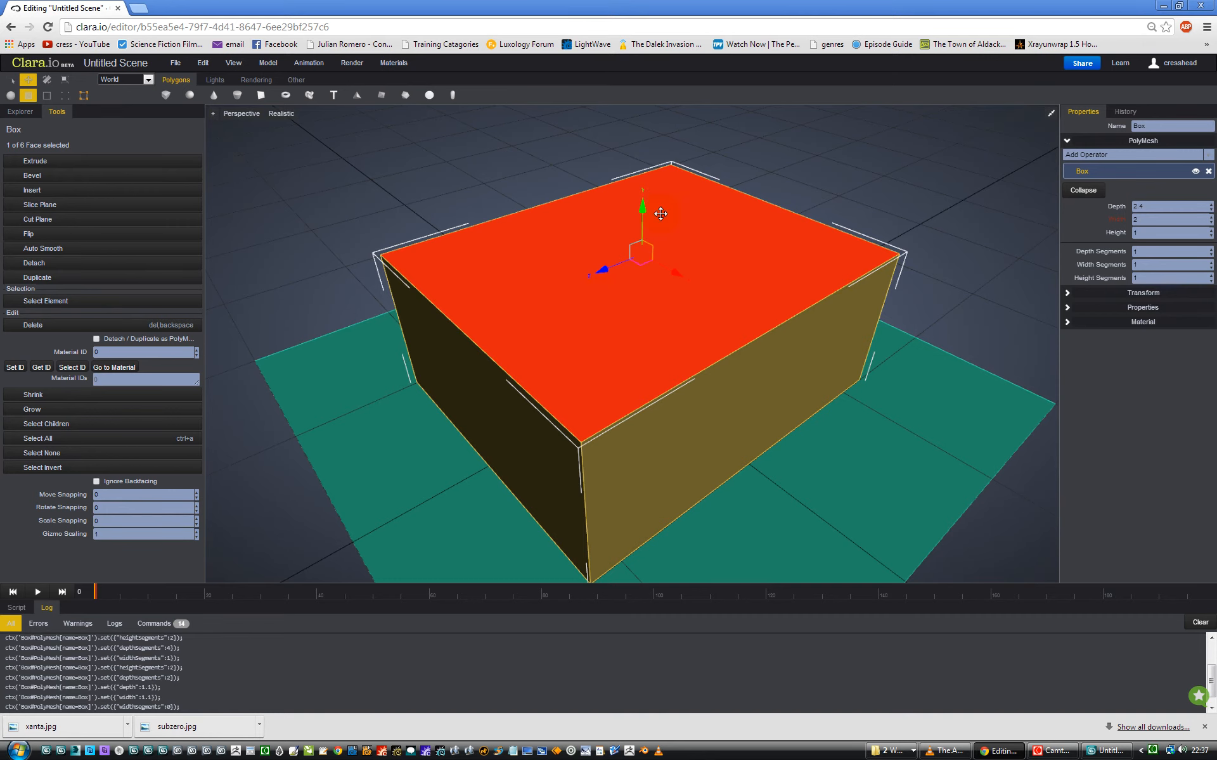
middle_click_drag(498, 332, 504, 319)
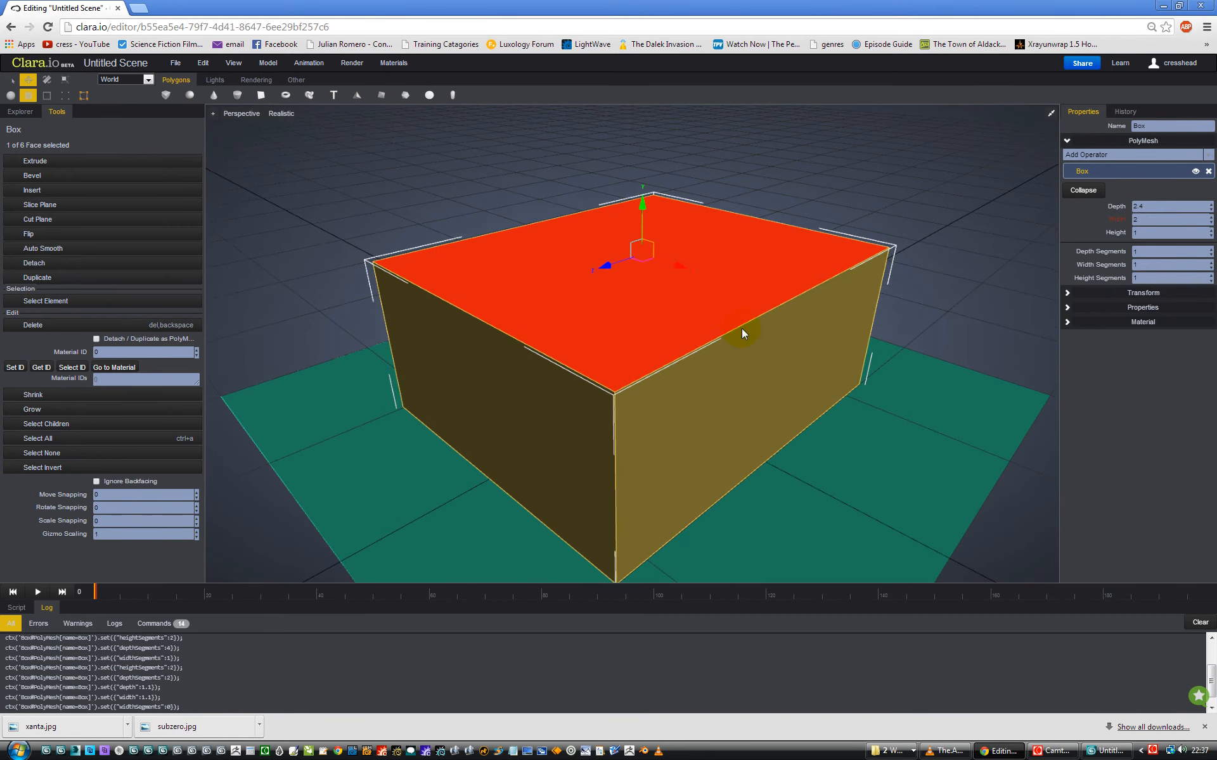
Step: Bevel the top face of the box with 1 segment and a length of 0
left_click(69, 178)
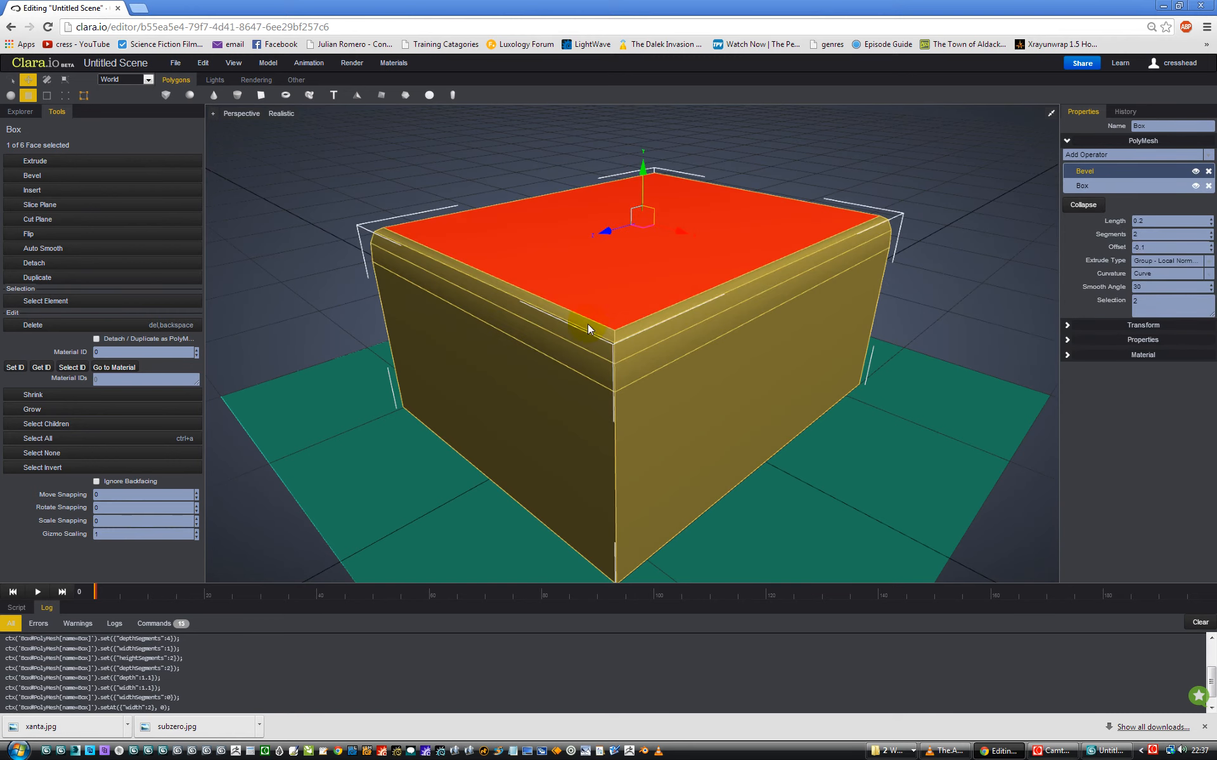
left_click(127, 372)
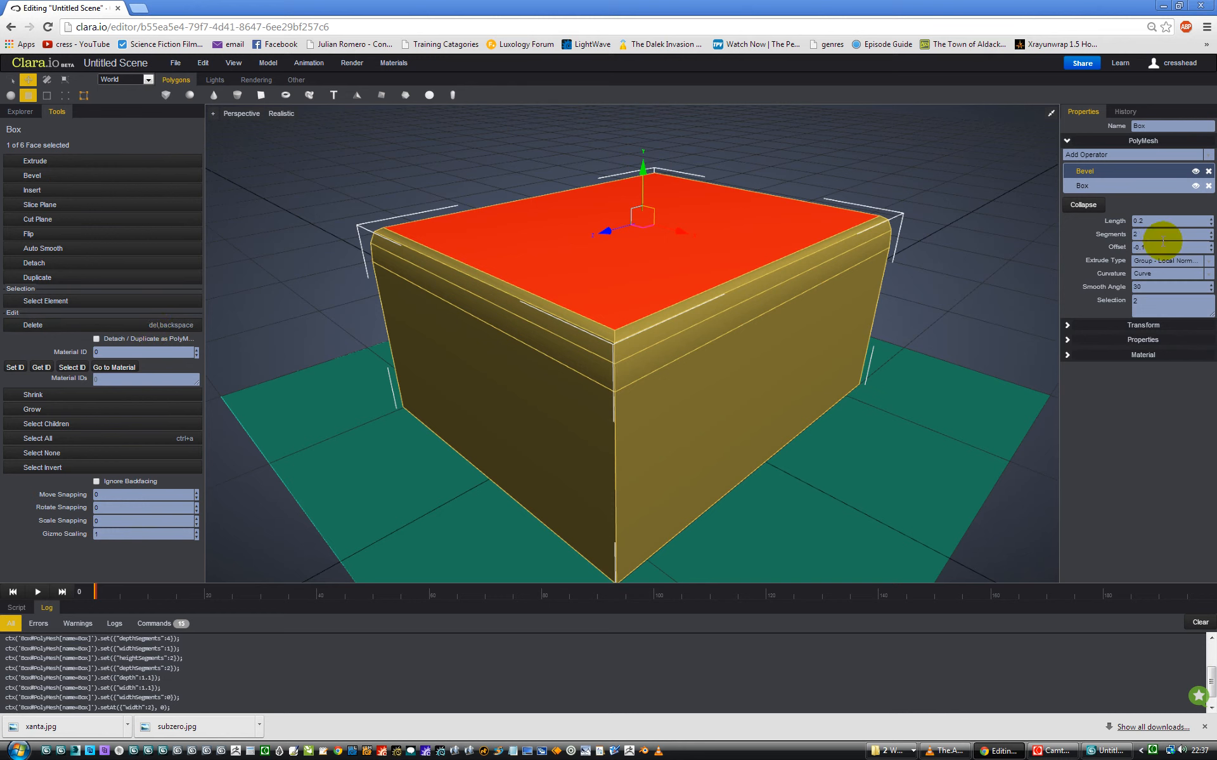
left_click(1210, 238)
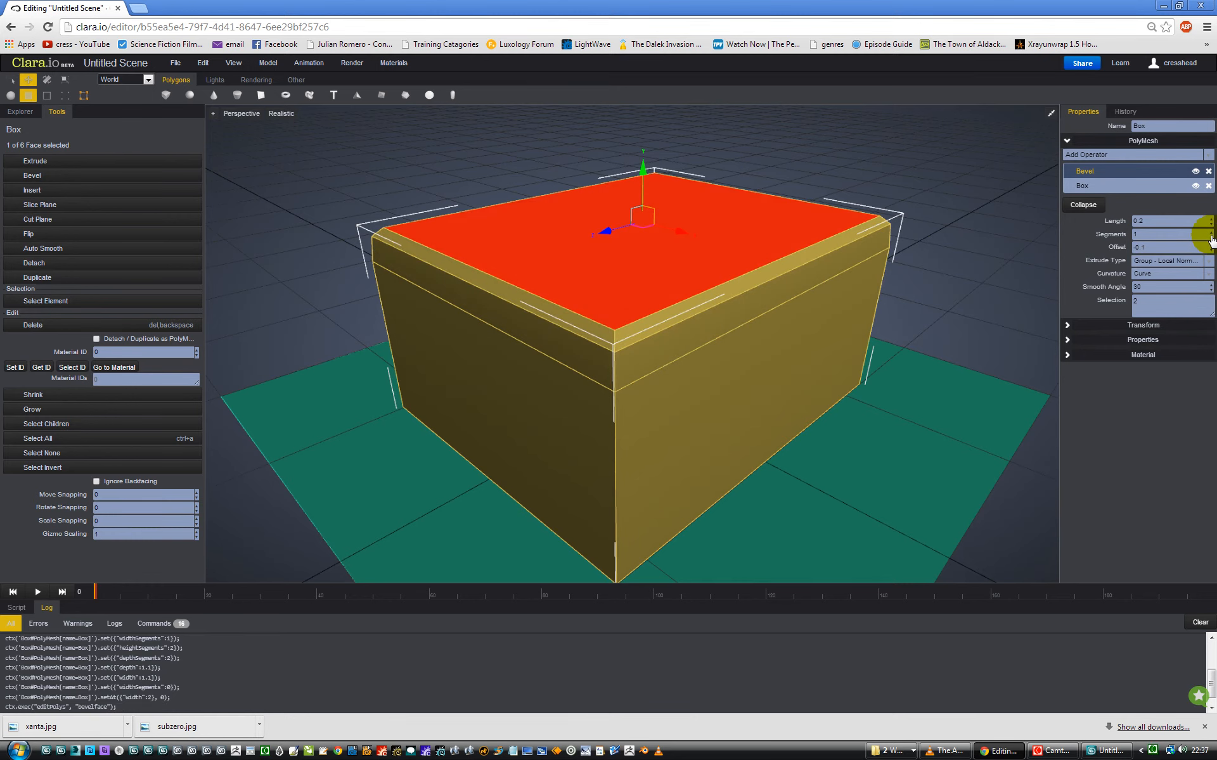
left_click_drag(1212, 231, 1212, 229)
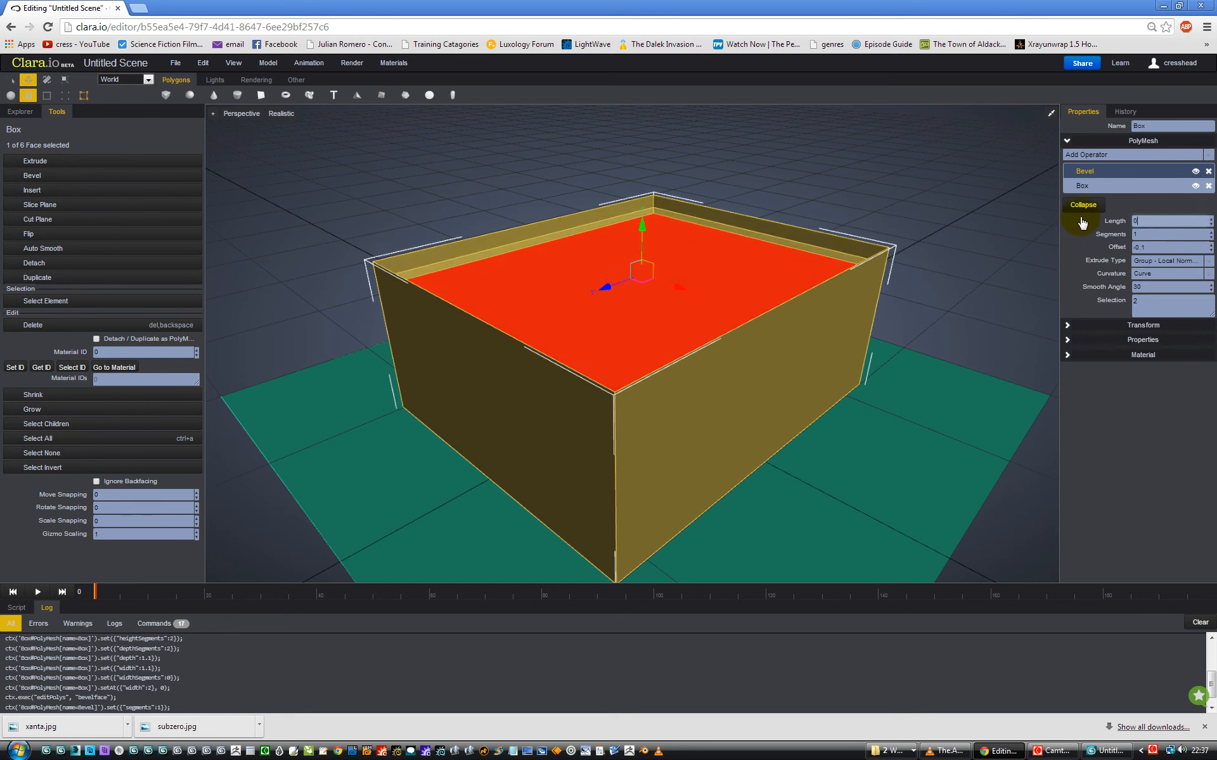
key("Return")
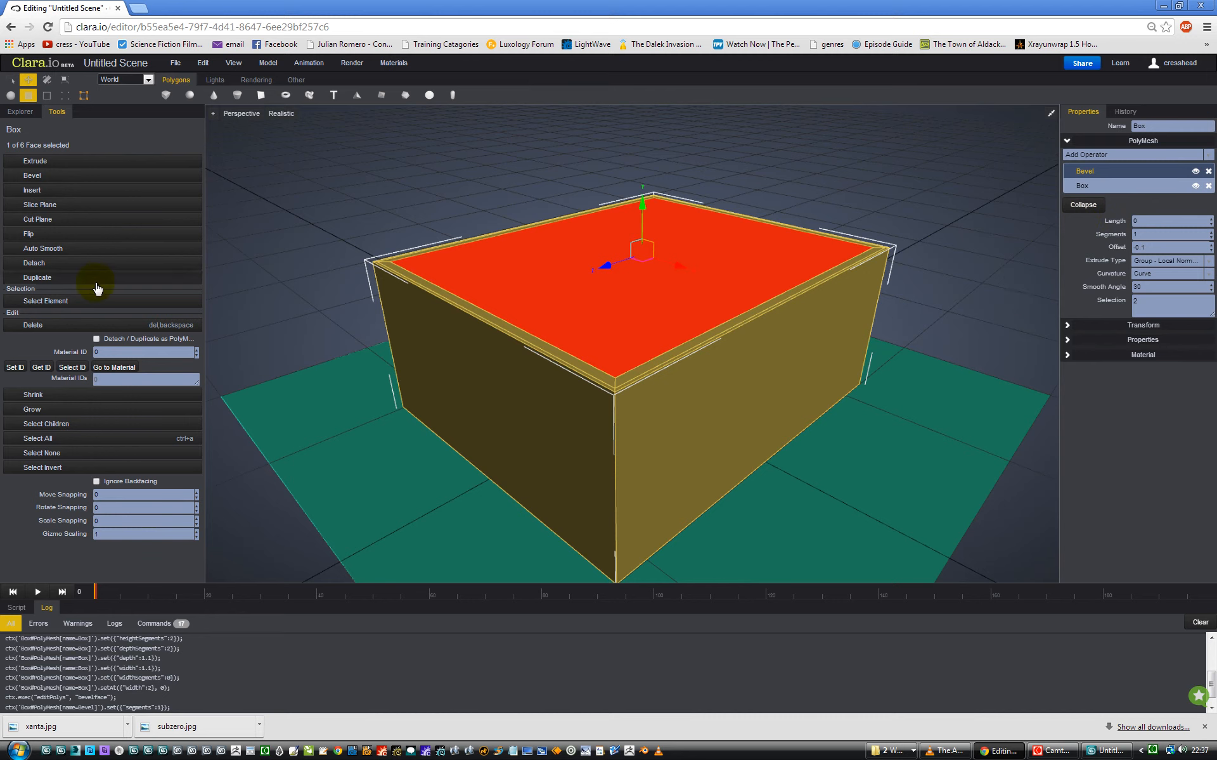
Step: Bevel the inset top face again with 1 segment, a length of 0 and an offset of -0.547
left_click(75, 178)
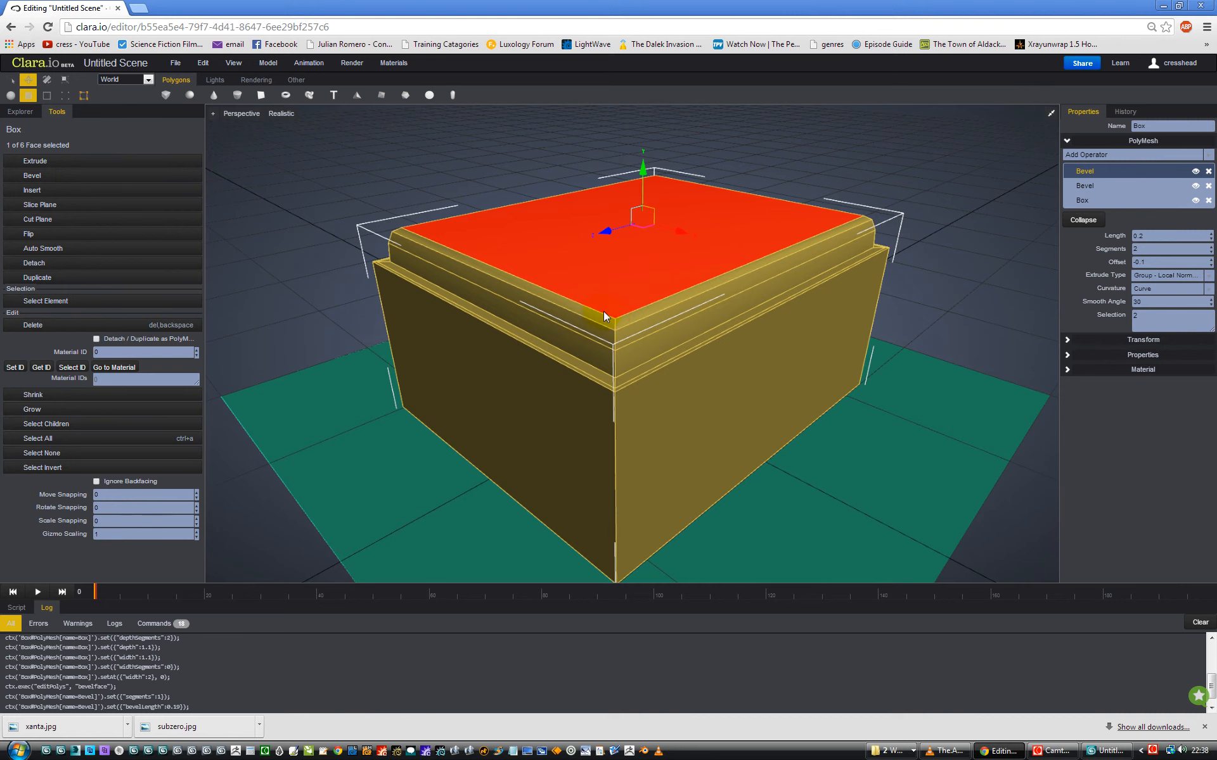
left_click(1211, 251)
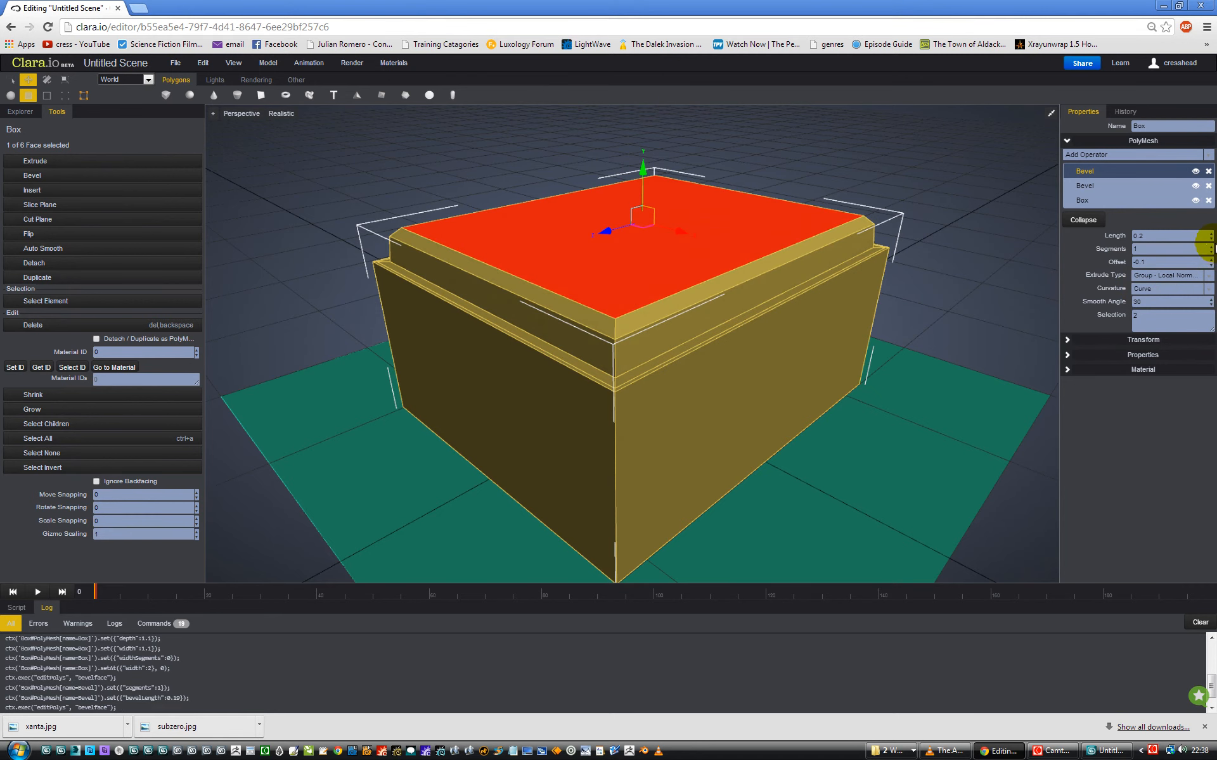
left_click(1210, 239)
left_click_drag(1211, 241, 1071, 237)
type("0")
key("Return")
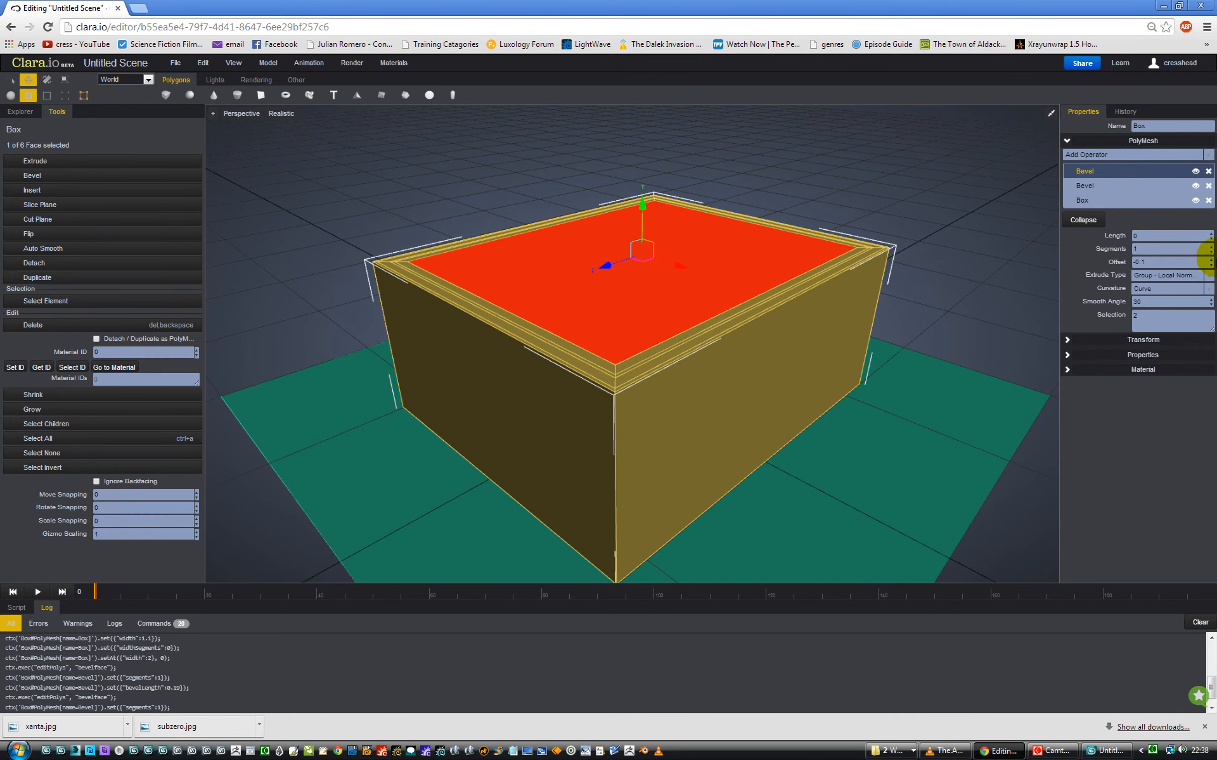
left_click_drag(1211, 264, 1142, 508)
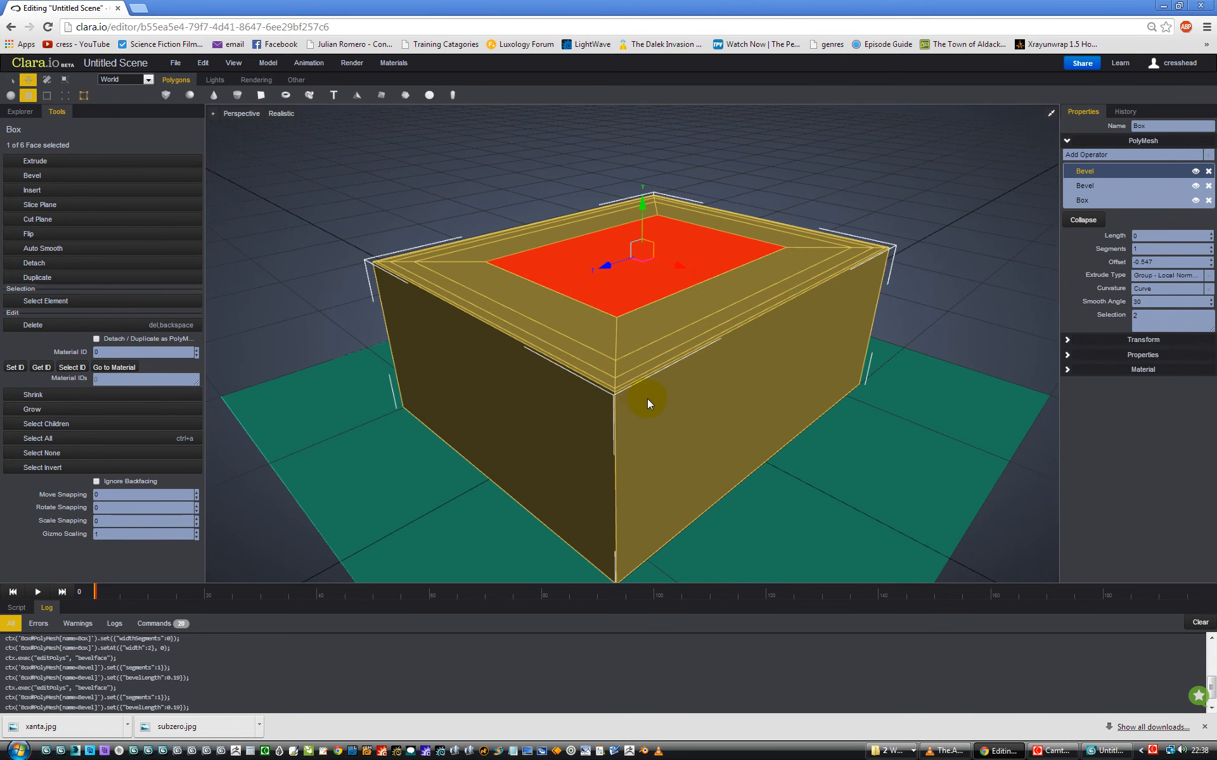
Step: Switch the box to edge selection mode and turn the viewport's edge display off and back on
mouse_move(554, 349)
middle_mouse_down()
mouse_move(586, 322)
mouse_move(625, 367)
mouse_move(541, 371)
mouse_move(549, 356)
mouse_move(560, 361)
middle_mouse_up()
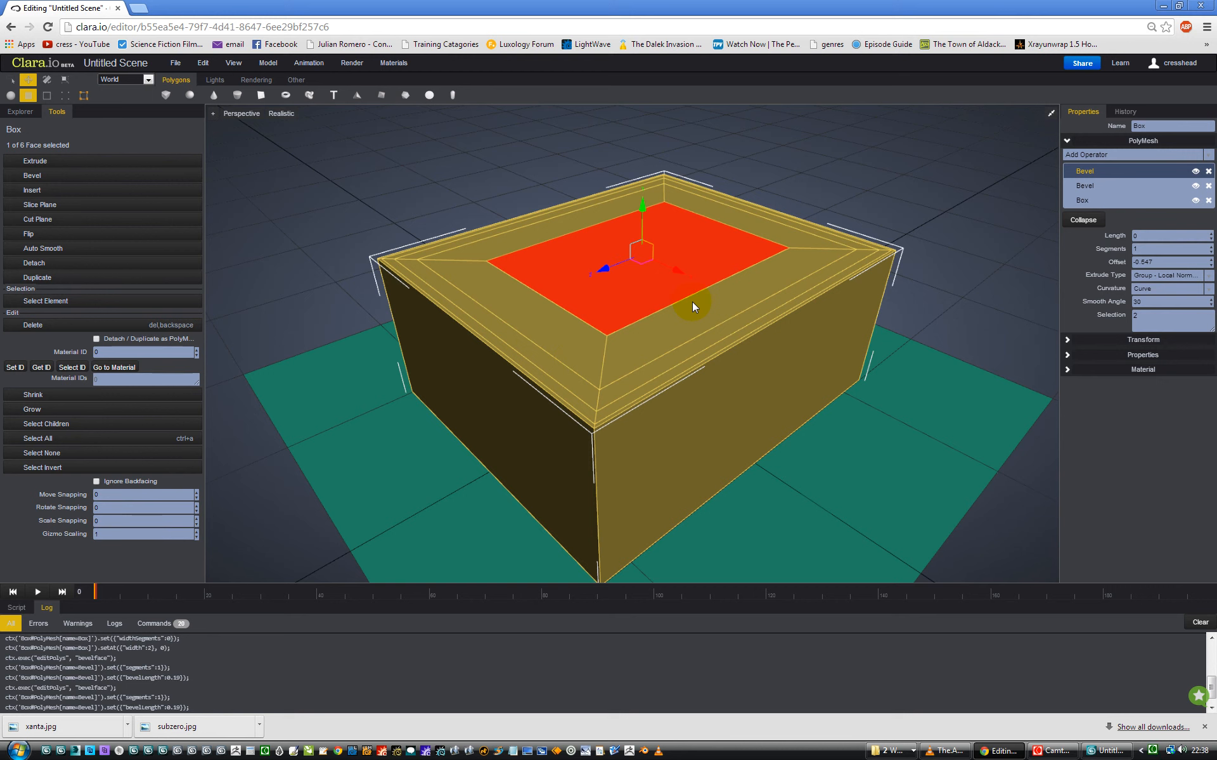
left_click(46, 95)
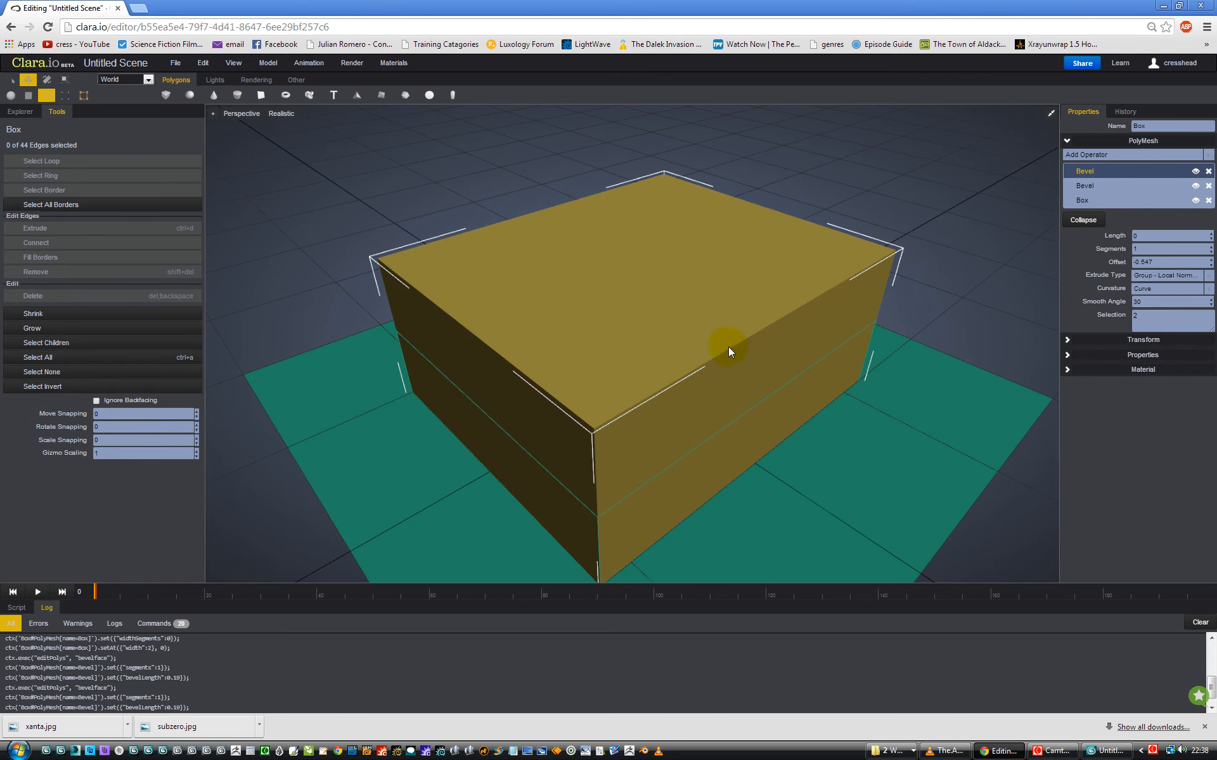
left_click(282, 116)
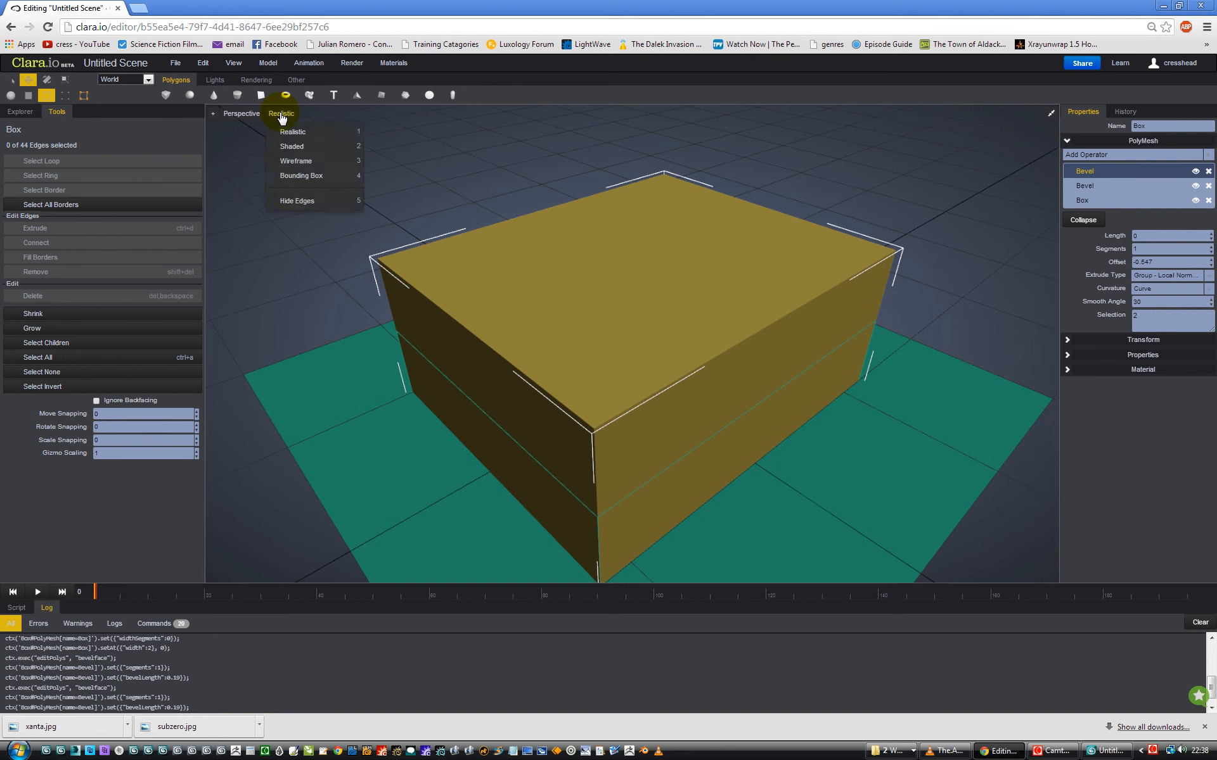
left_click(302, 203)
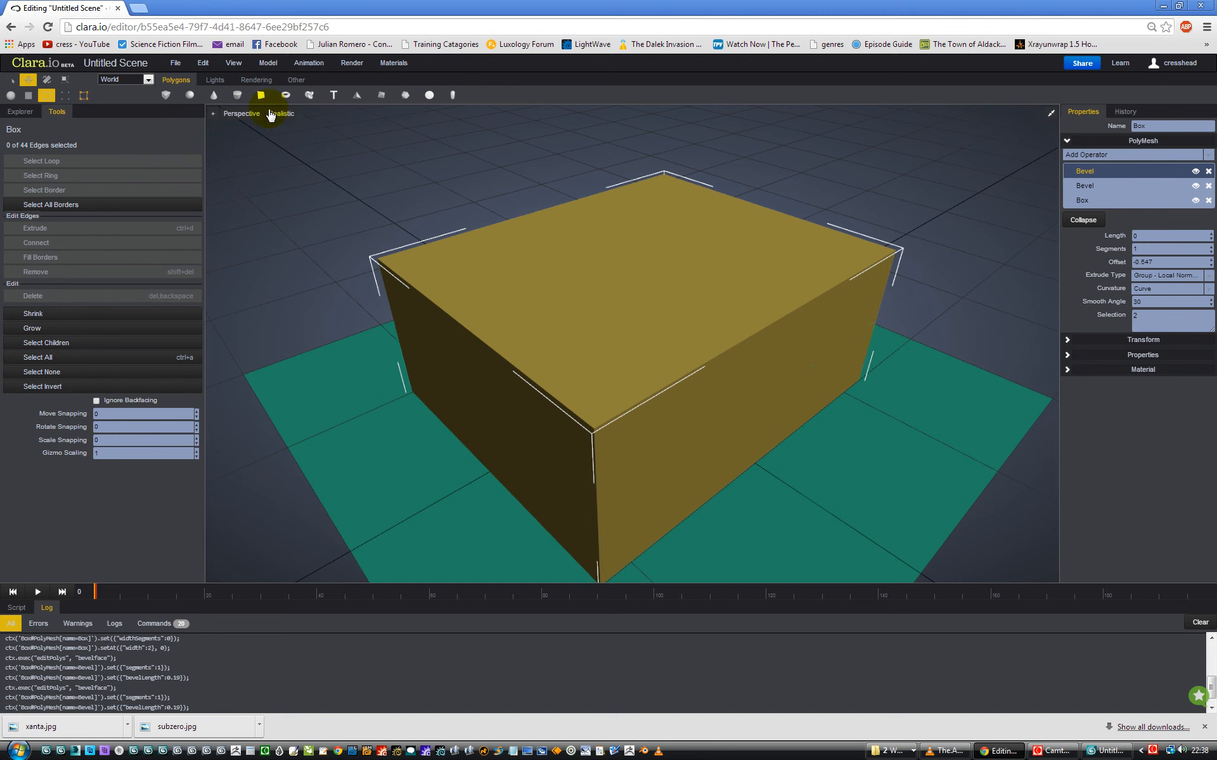
left_click(278, 119)
left_click(301, 203)
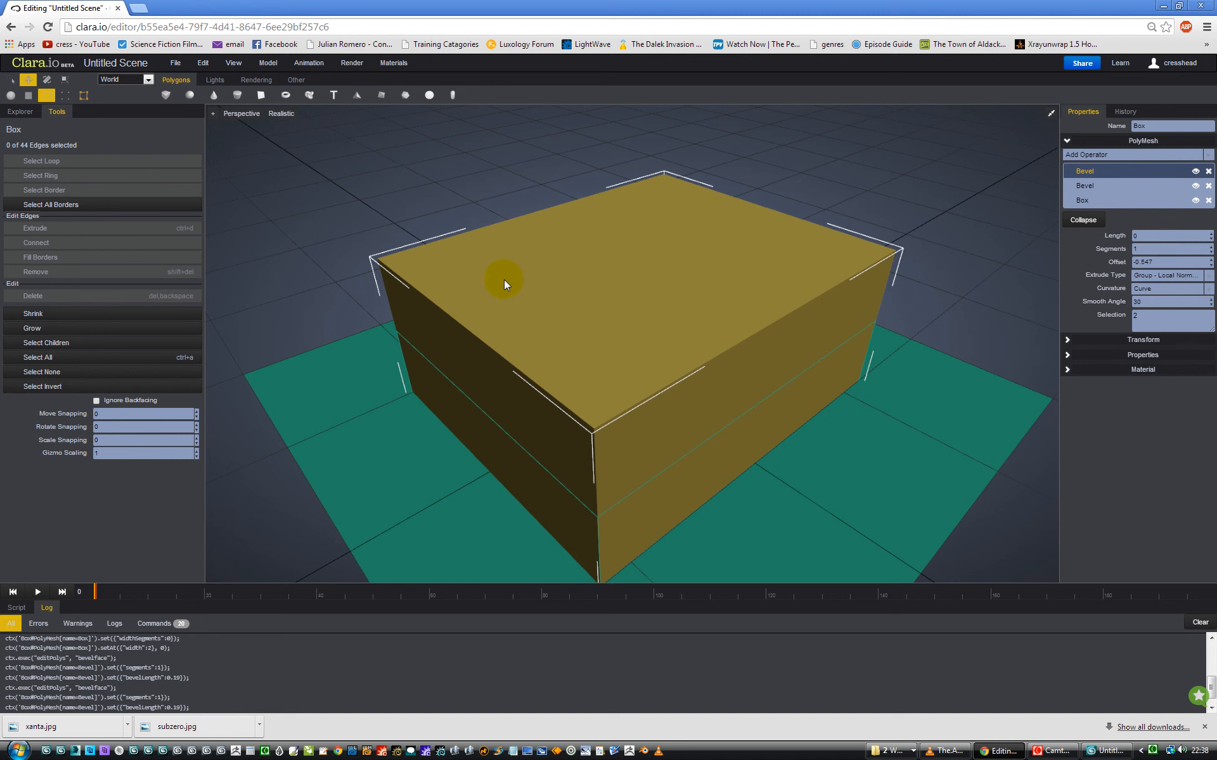
Step: Select a single upper edge of the box and return to object selection mode
left_click(500, 362)
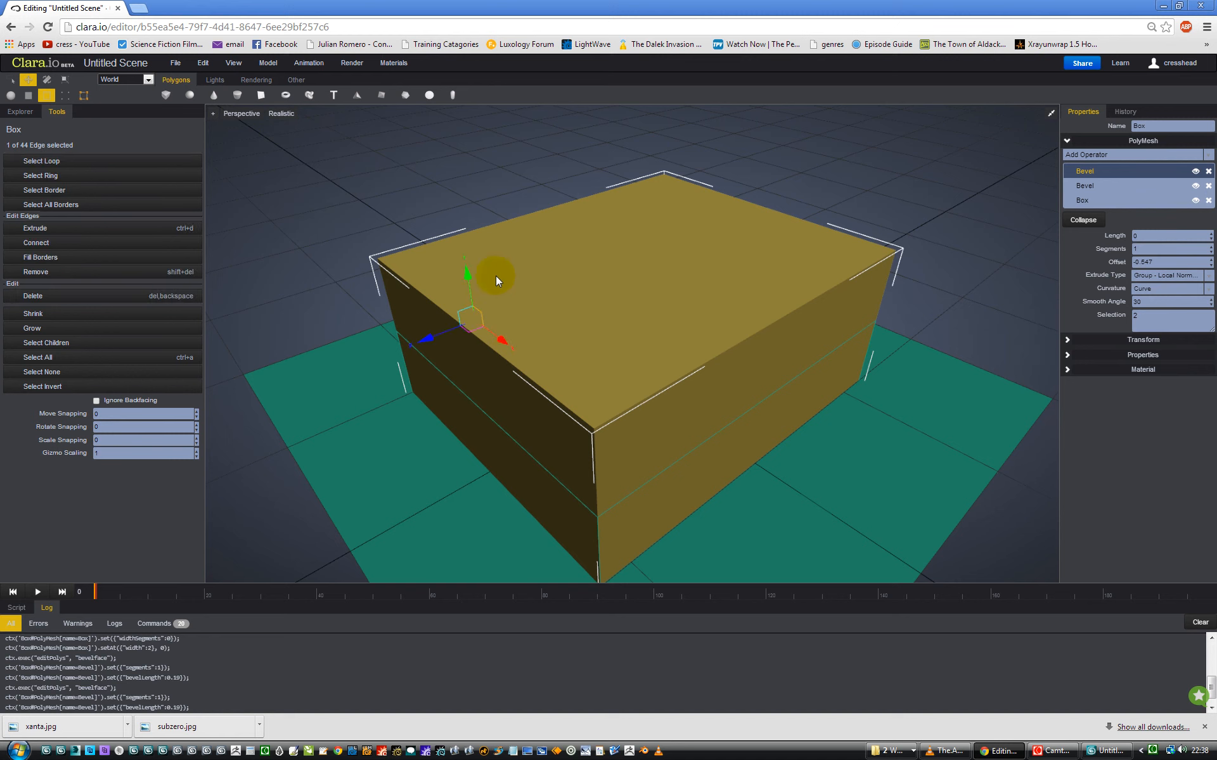
left_click(11, 96)
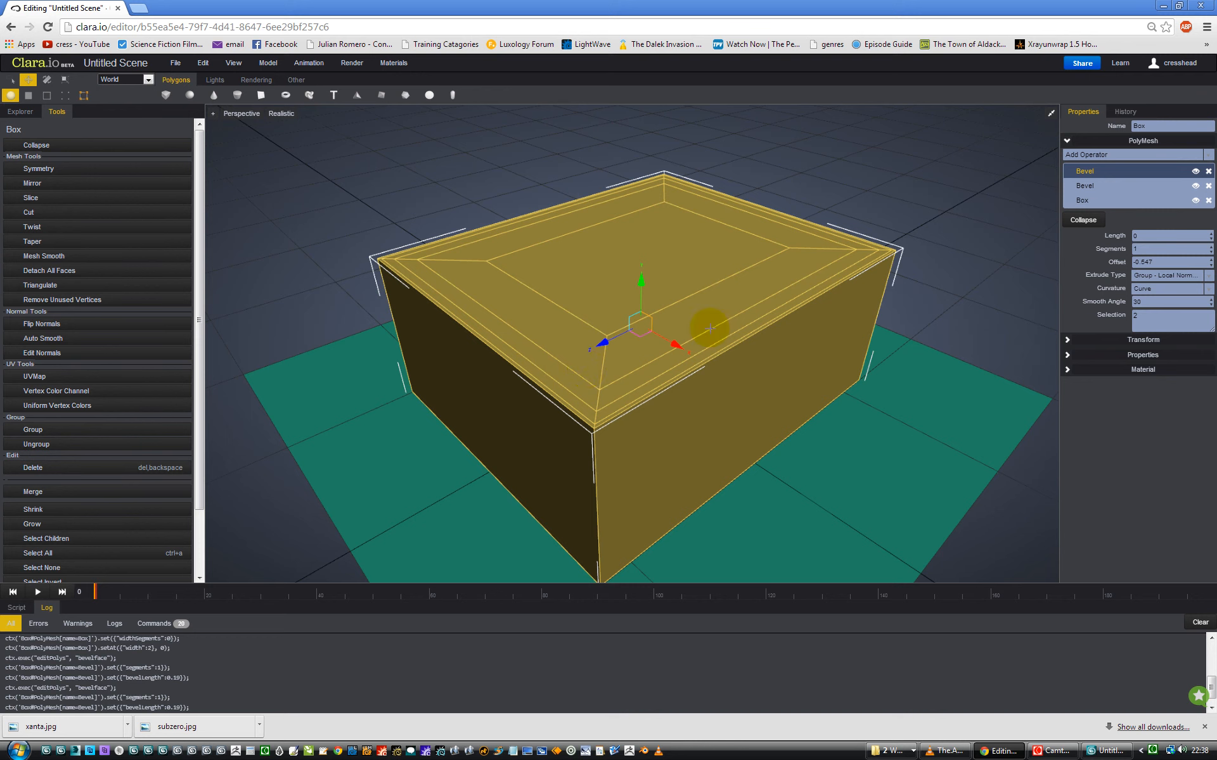
left_click(1137, 236)
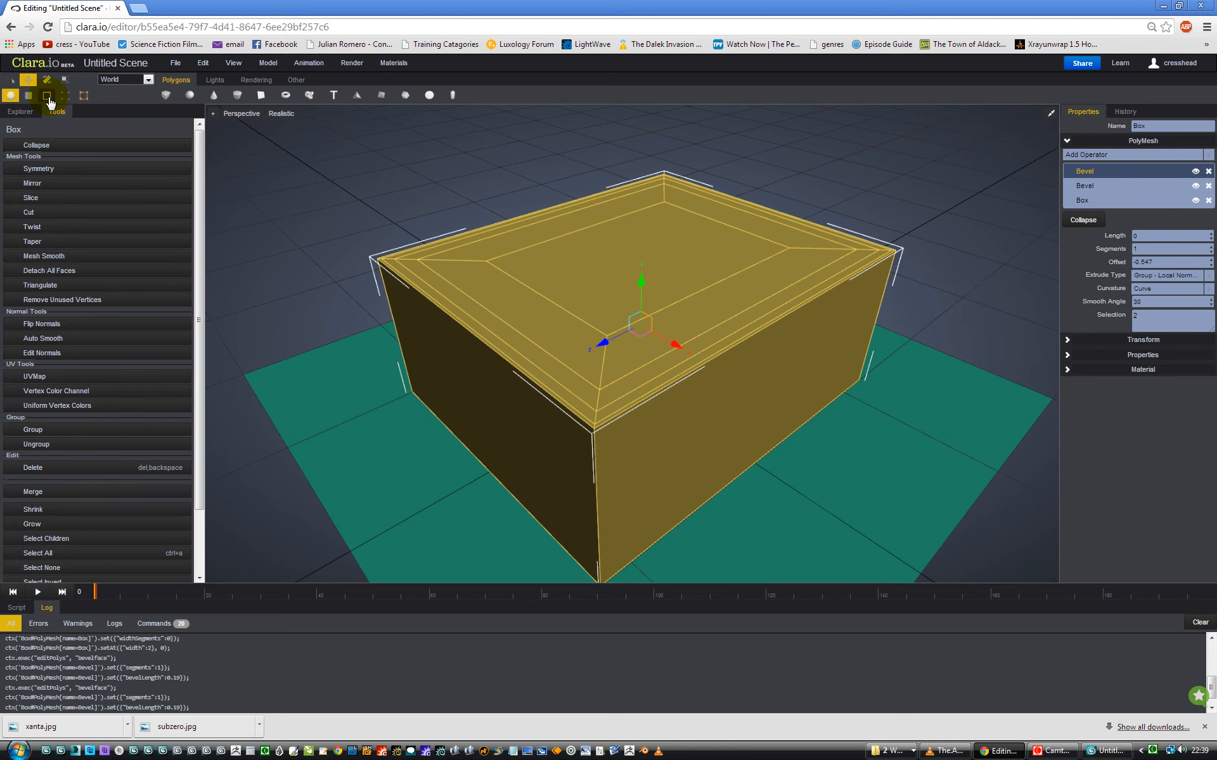
Step: Return to edge selection mode and try to select edges around the top of the box
left_click(46, 95)
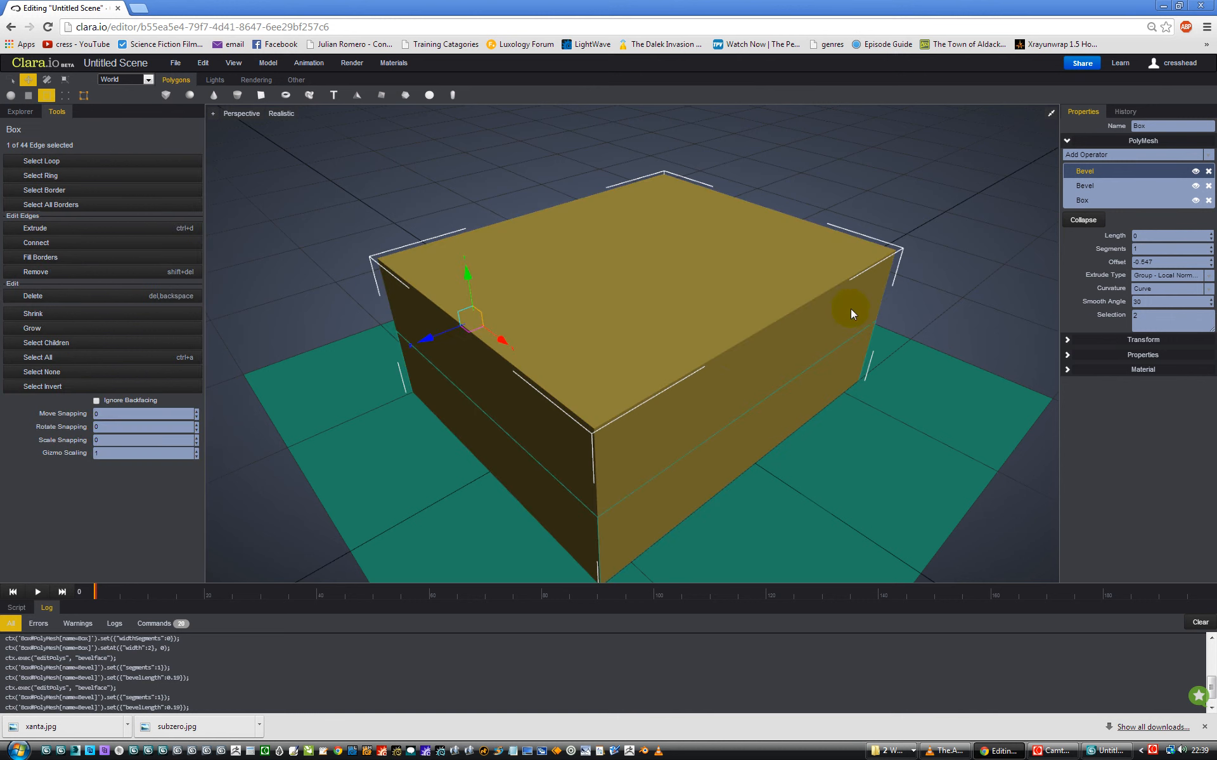
left_click(731, 348)
left_click(731, 396)
scroll(662, 353, "down", 3)
scroll(663, 354, "up", 5)
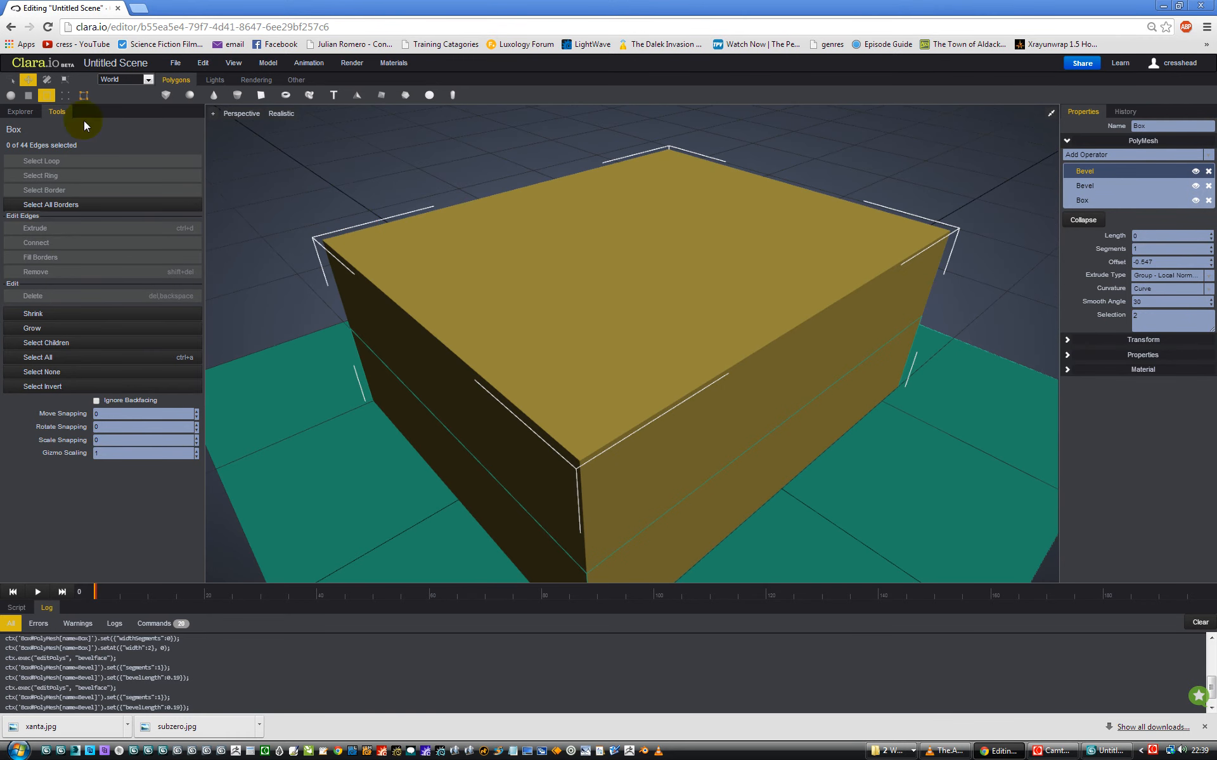
left_click_drag(277, 160, 349, 182)
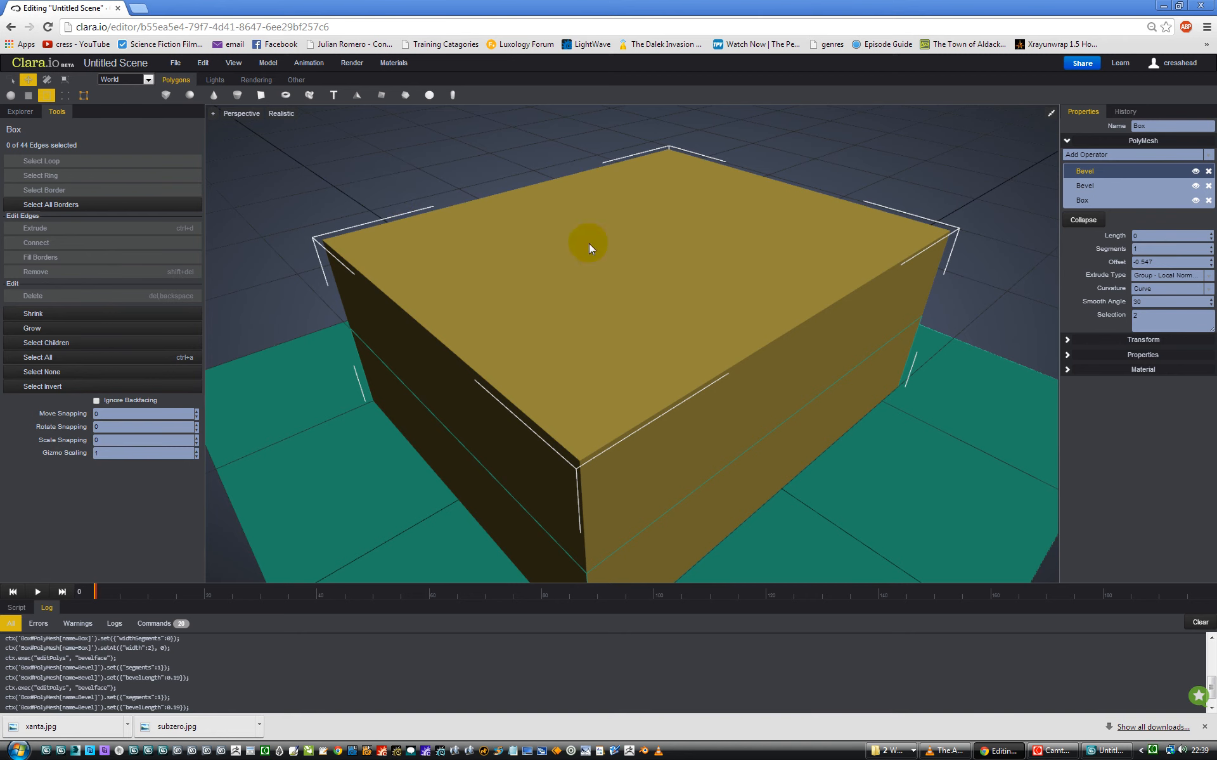
scroll(475, 190, "down", 5)
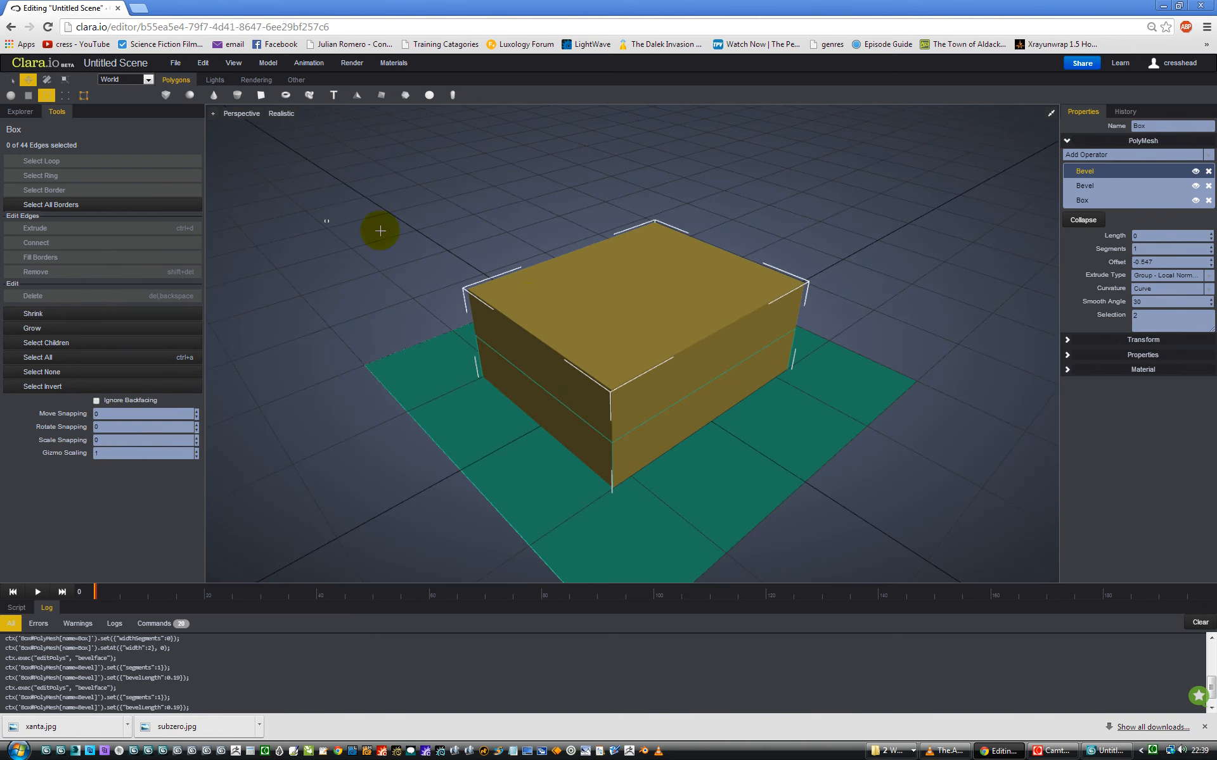
Step: Reselect the whole box as an object from the scene hierarchy
left_click(280, 114)
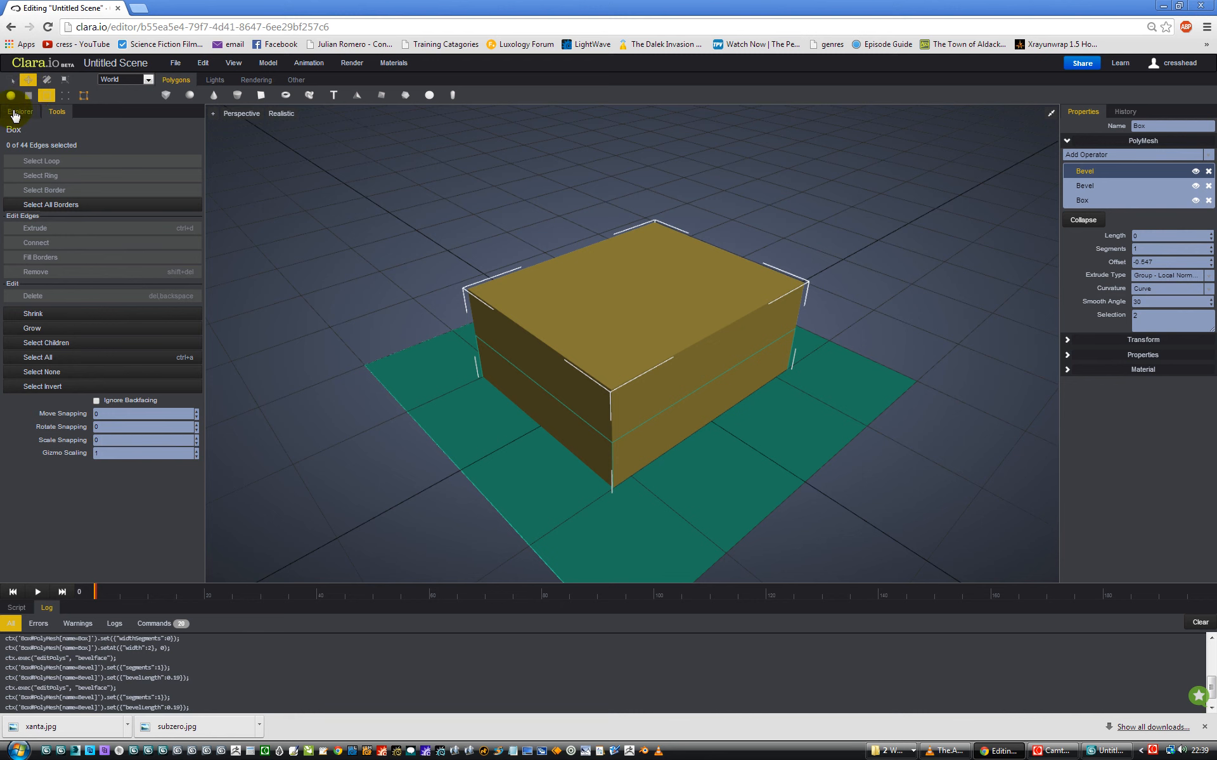
left_click(16, 112)
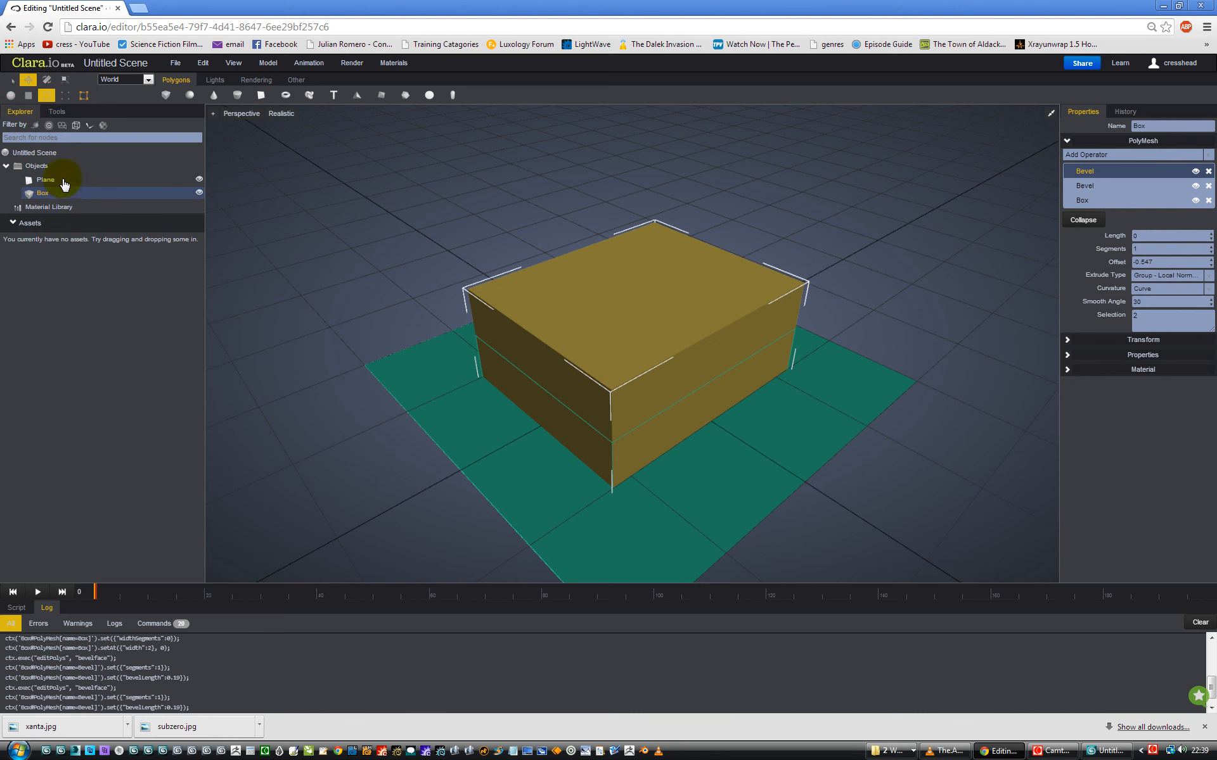
left_click(65, 184)
left_click(65, 198)
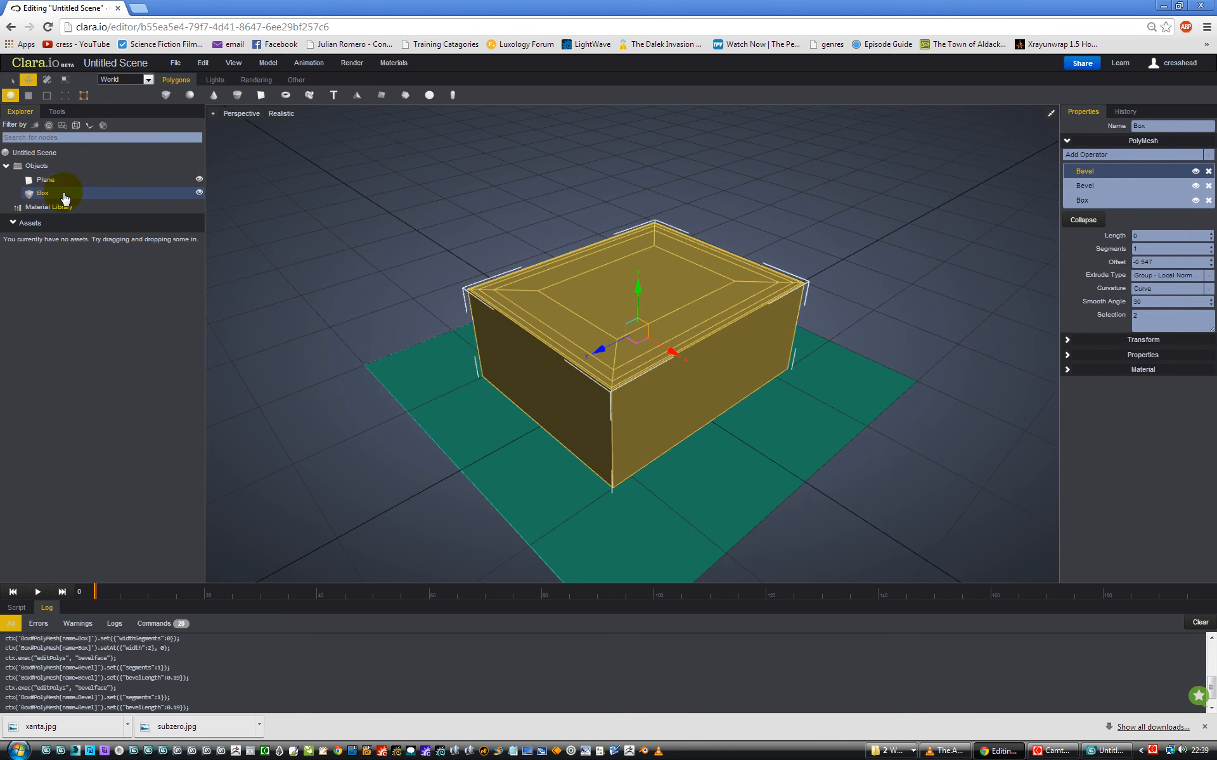
scroll(633, 258, "up", 2)
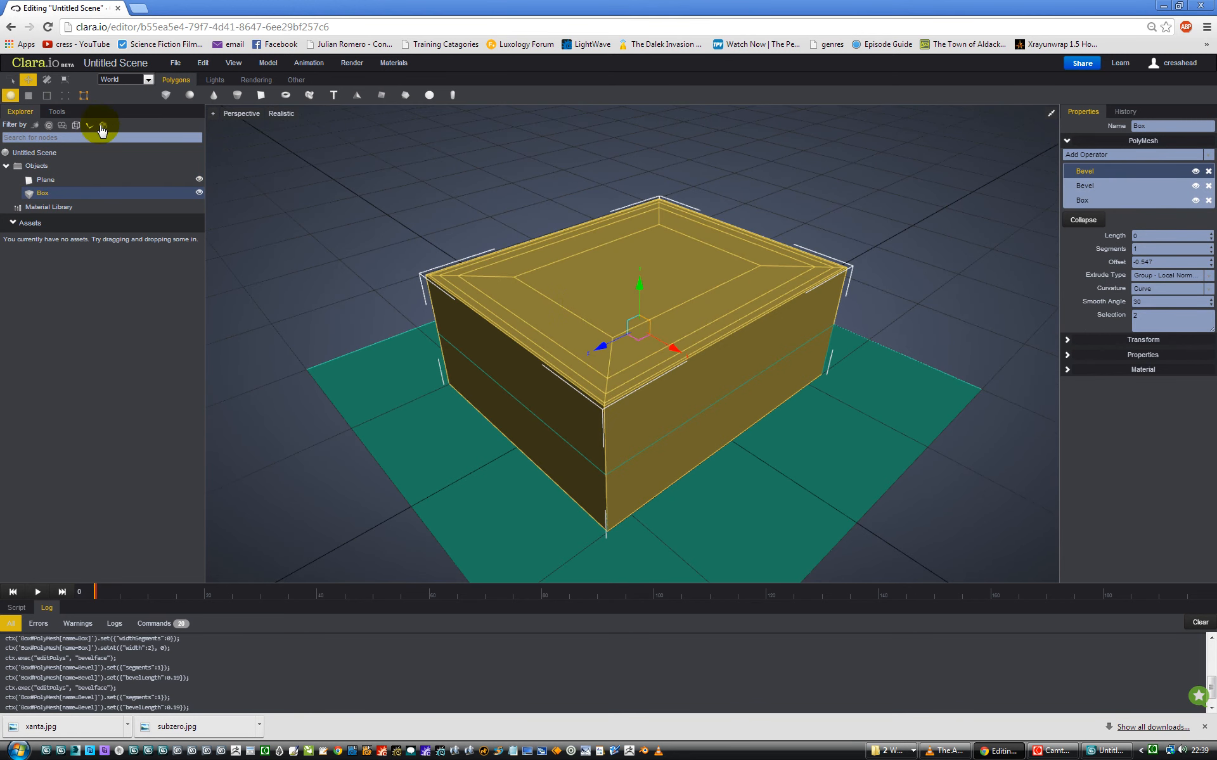
Step: Put the reselected box into edge selection mode and try again to pick its upper edges
left_click(46, 95)
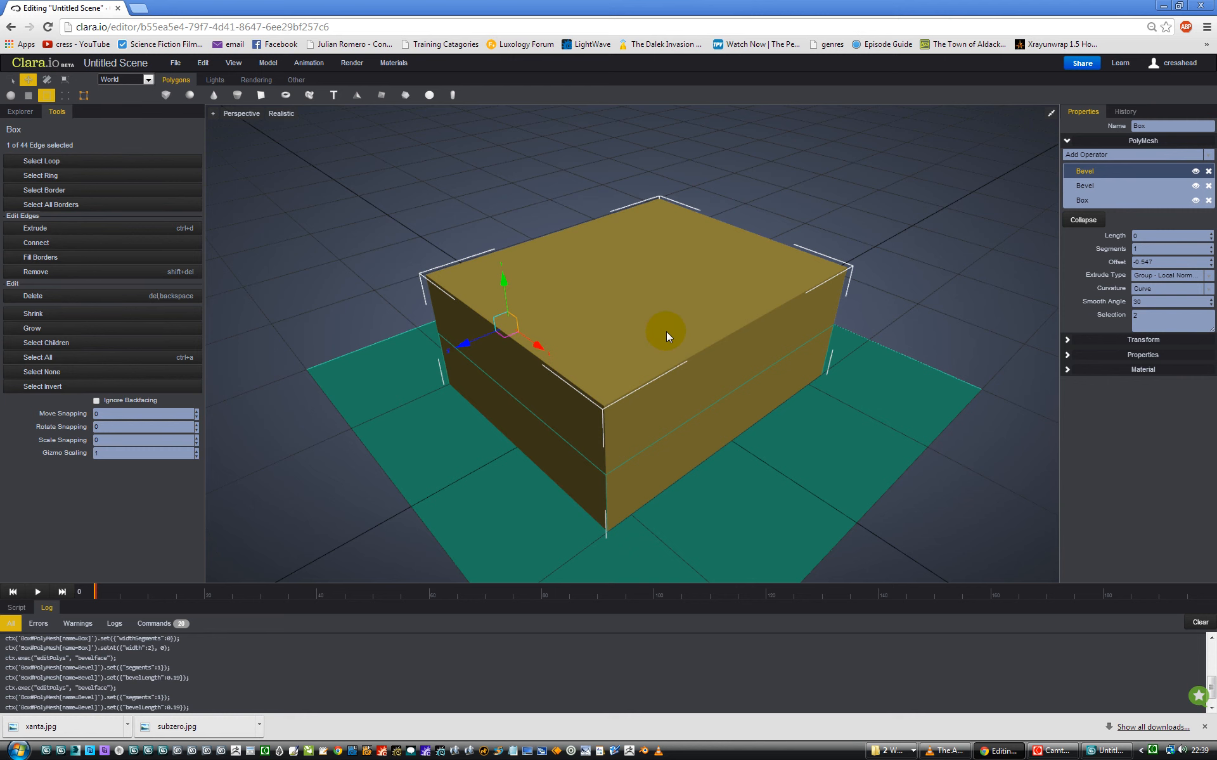
left_click(687, 357)
left_click(720, 401)
scroll(618, 356, "down", 2)
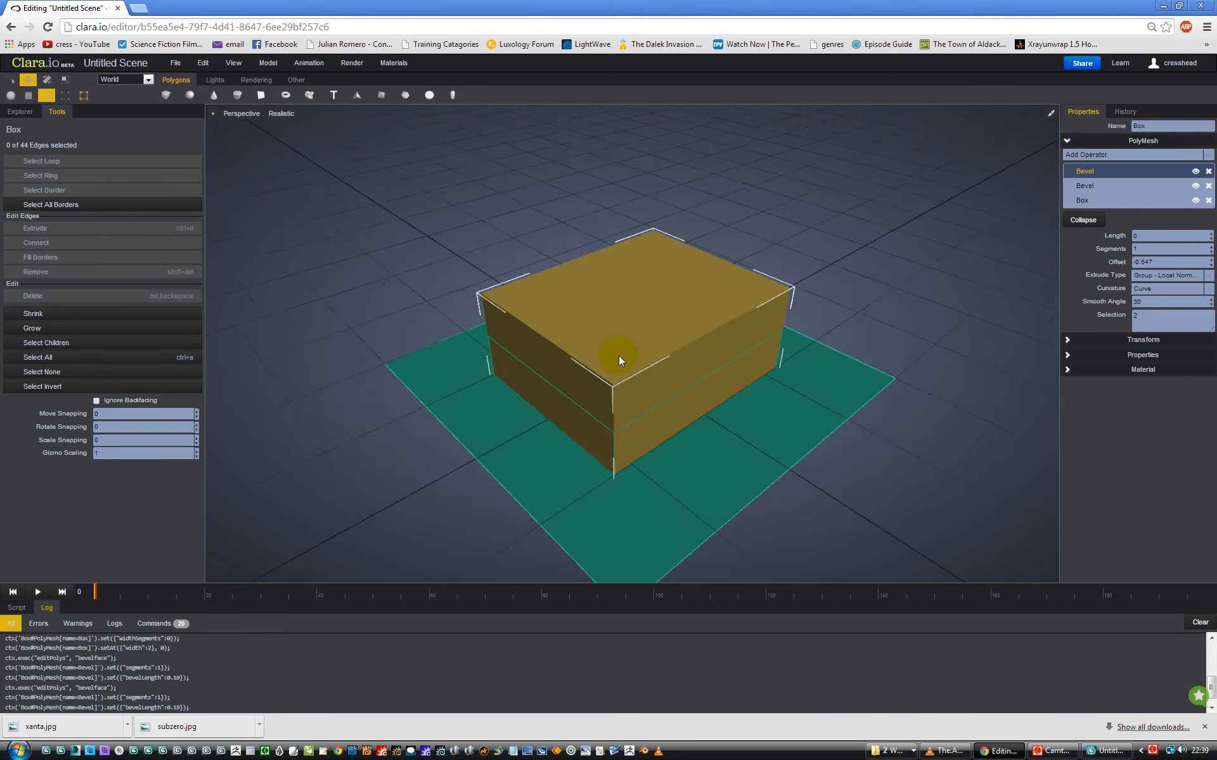
scroll(618, 356, "up", 3)
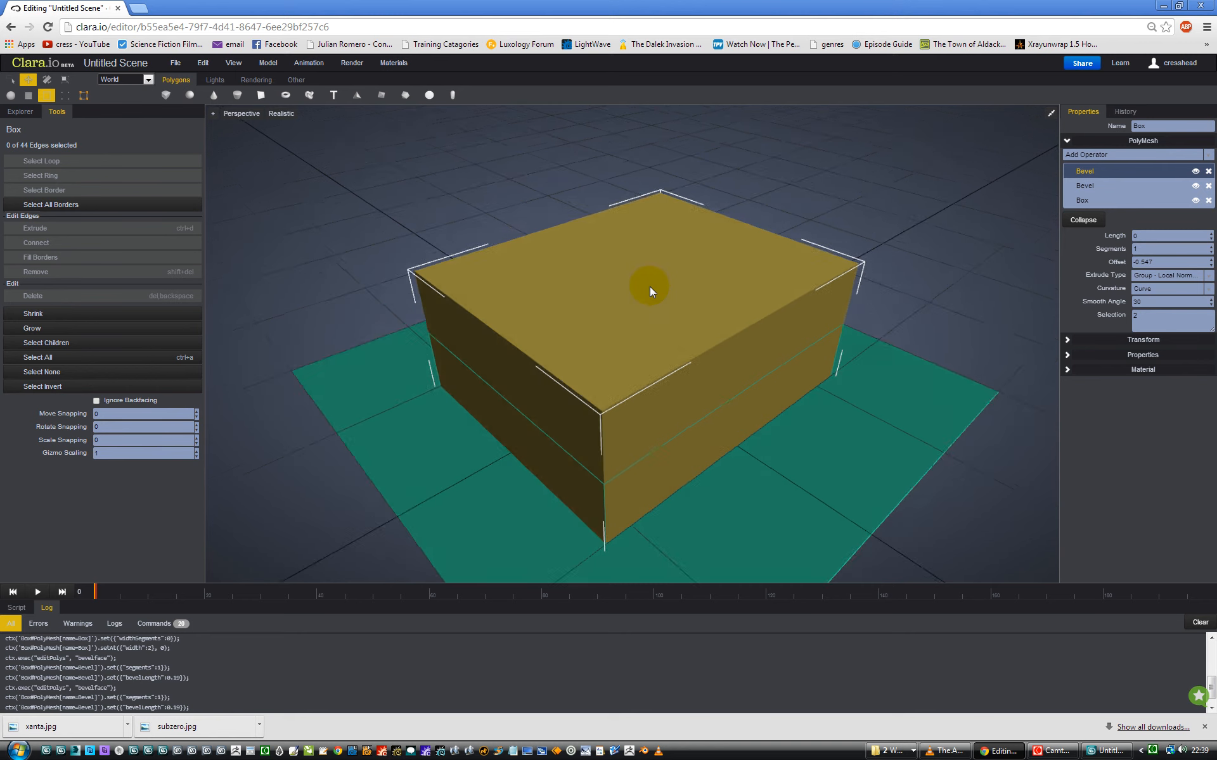
scroll(649, 287, "up", 1)
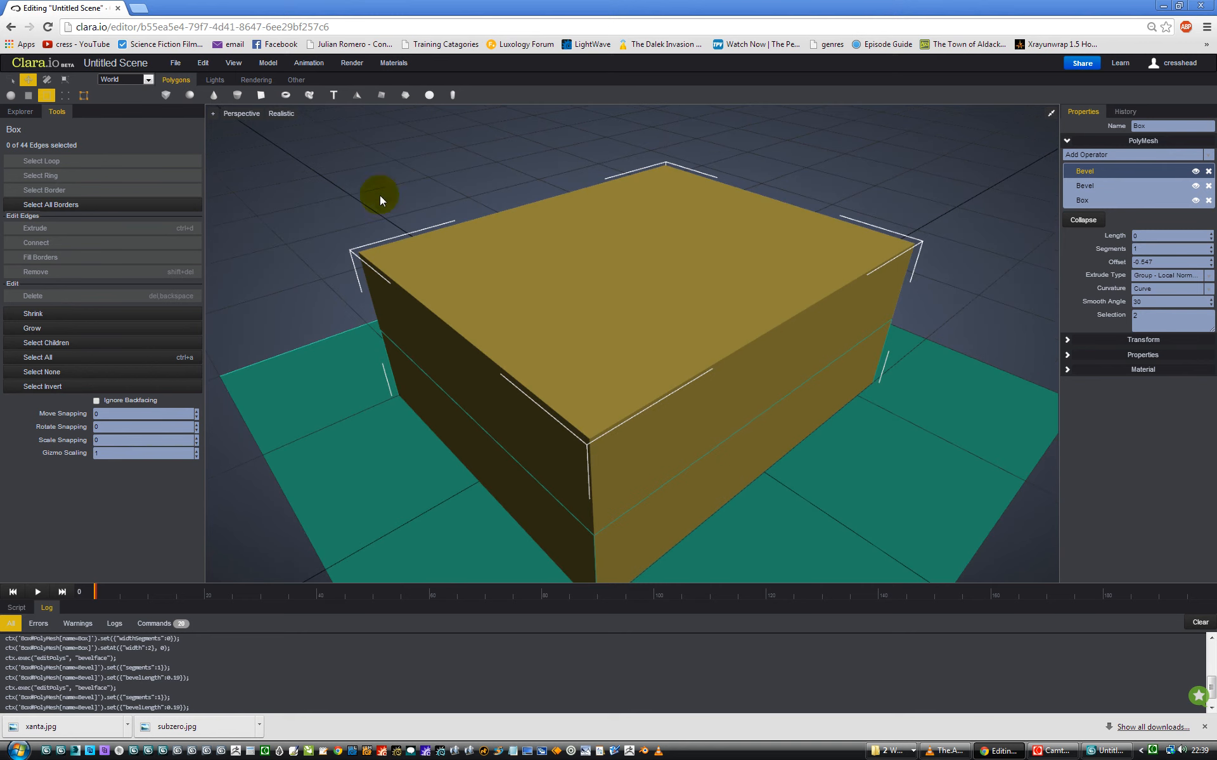
Step: Change the viewport display to Wireframe and back to Realistic to refresh the box's edges
left_click(281, 114)
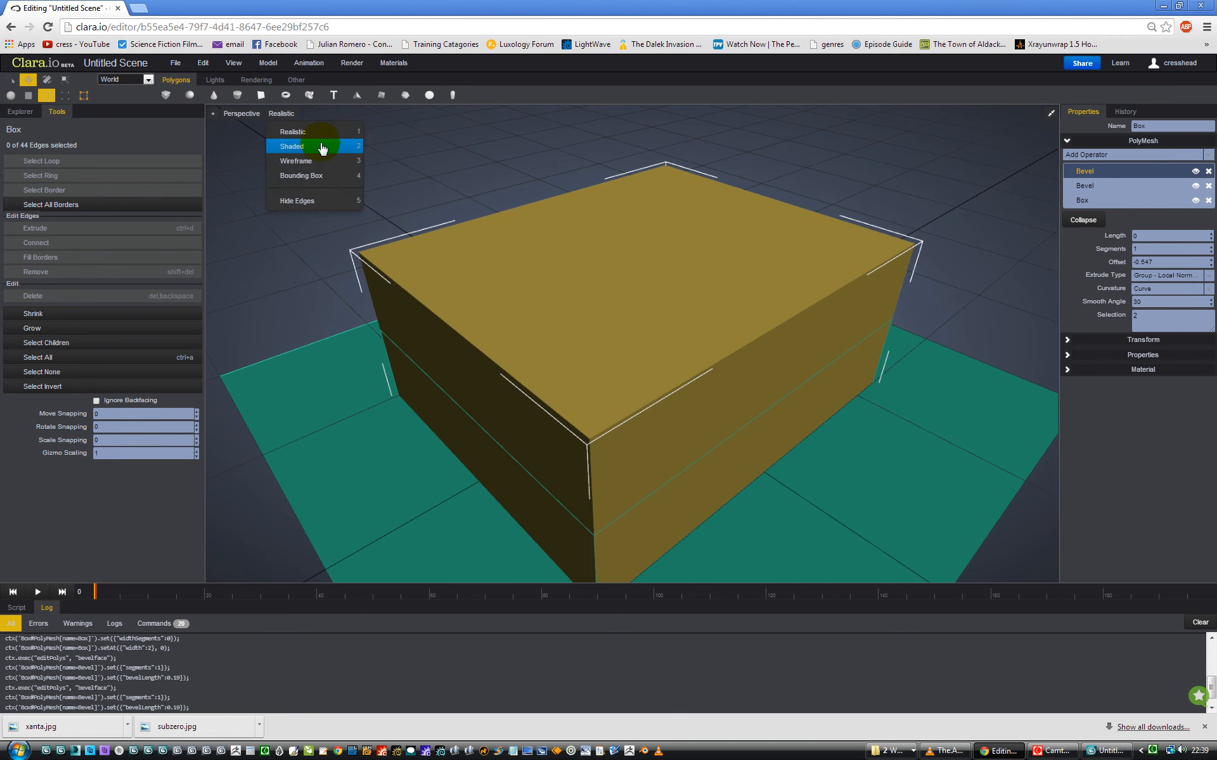
left_click(318, 163)
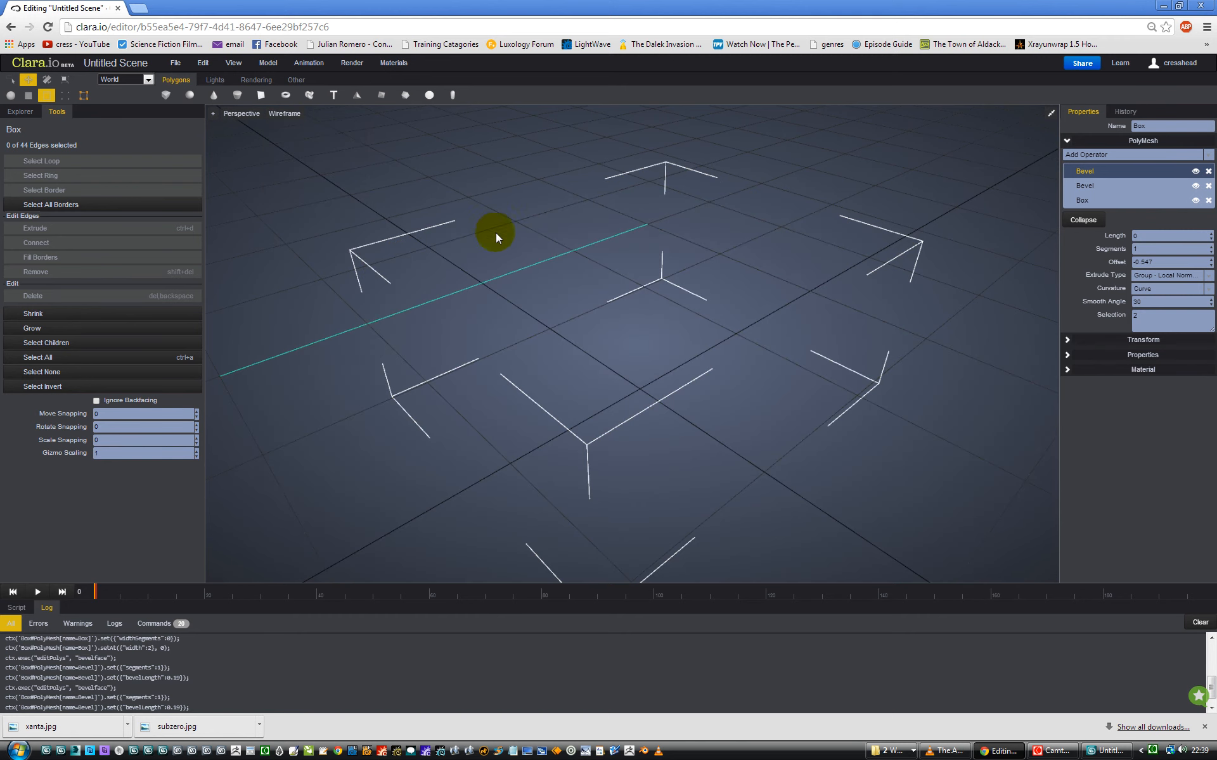
scroll(488, 218, "down", 2)
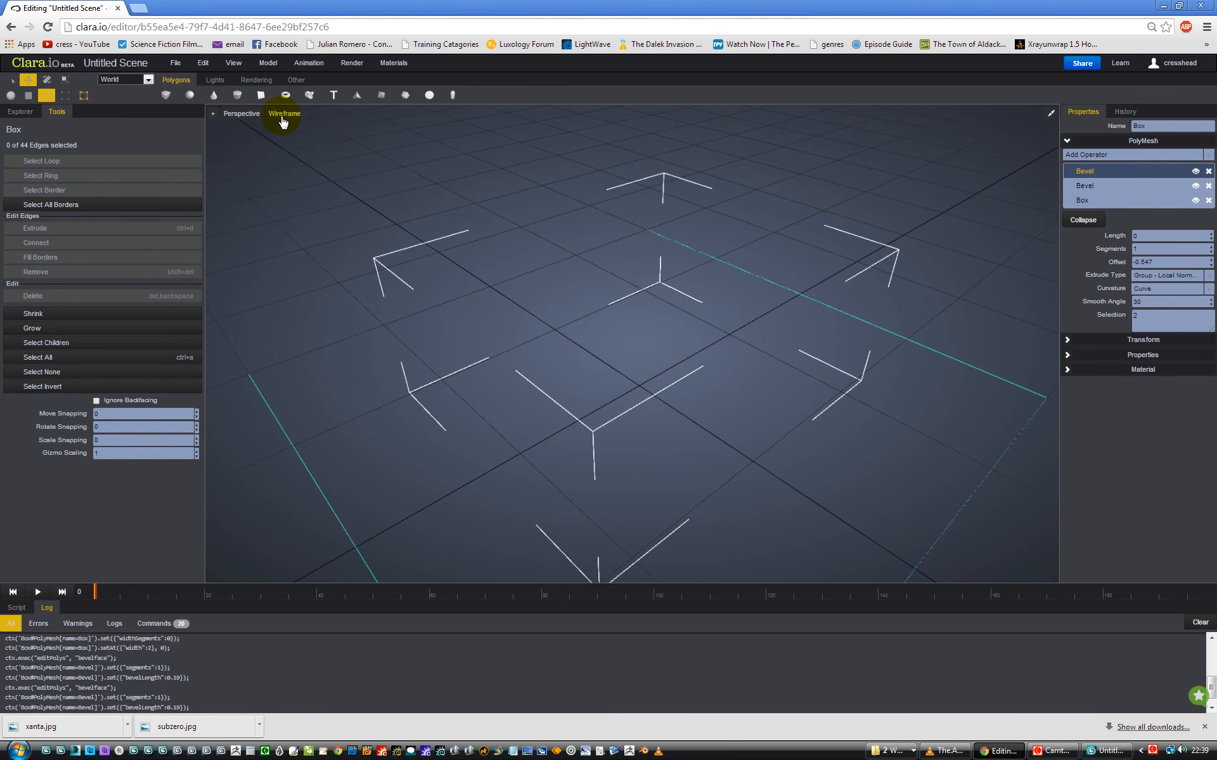
left_click(283, 115)
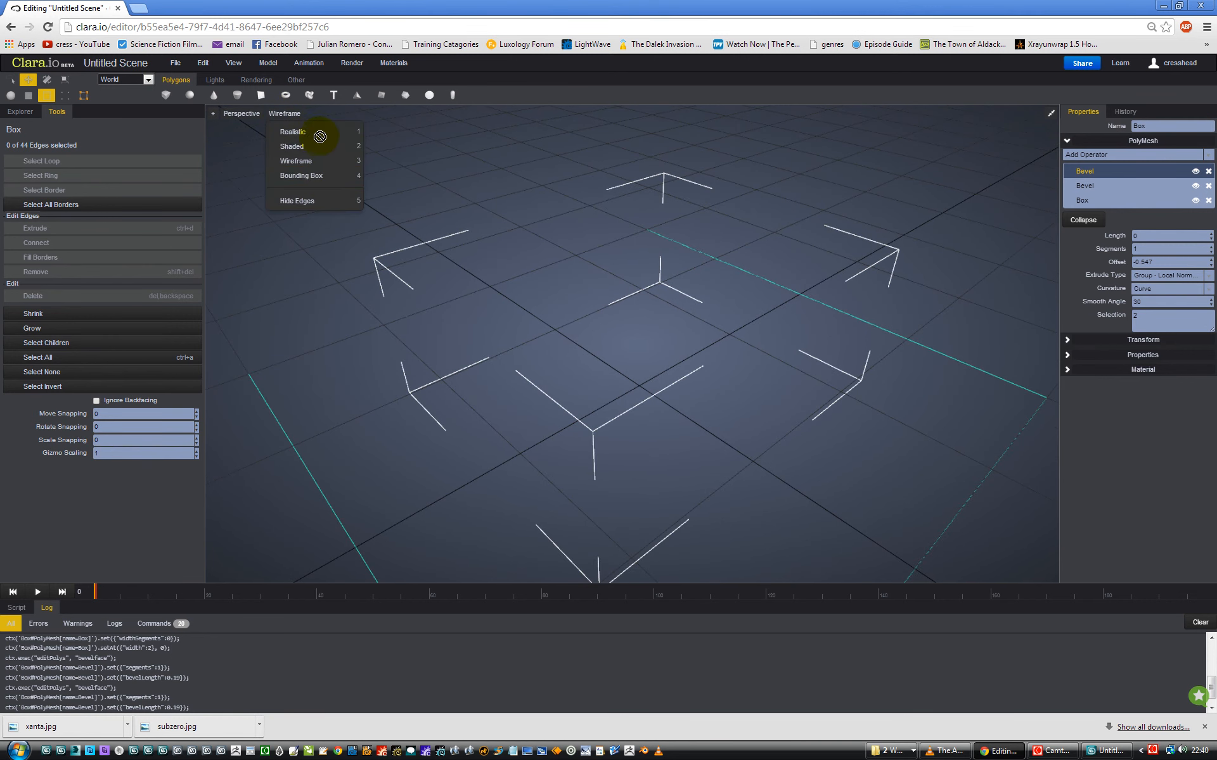
left_click(311, 131)
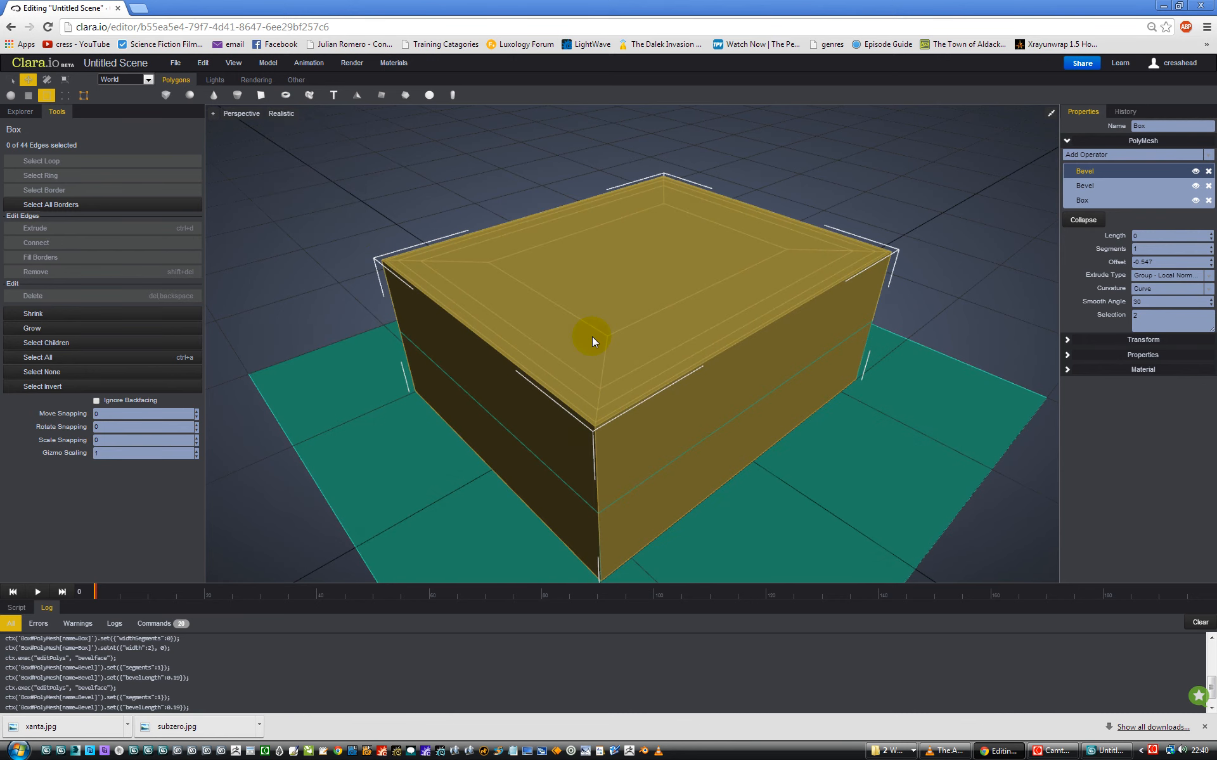
scroll(594, 328, "down", 2)
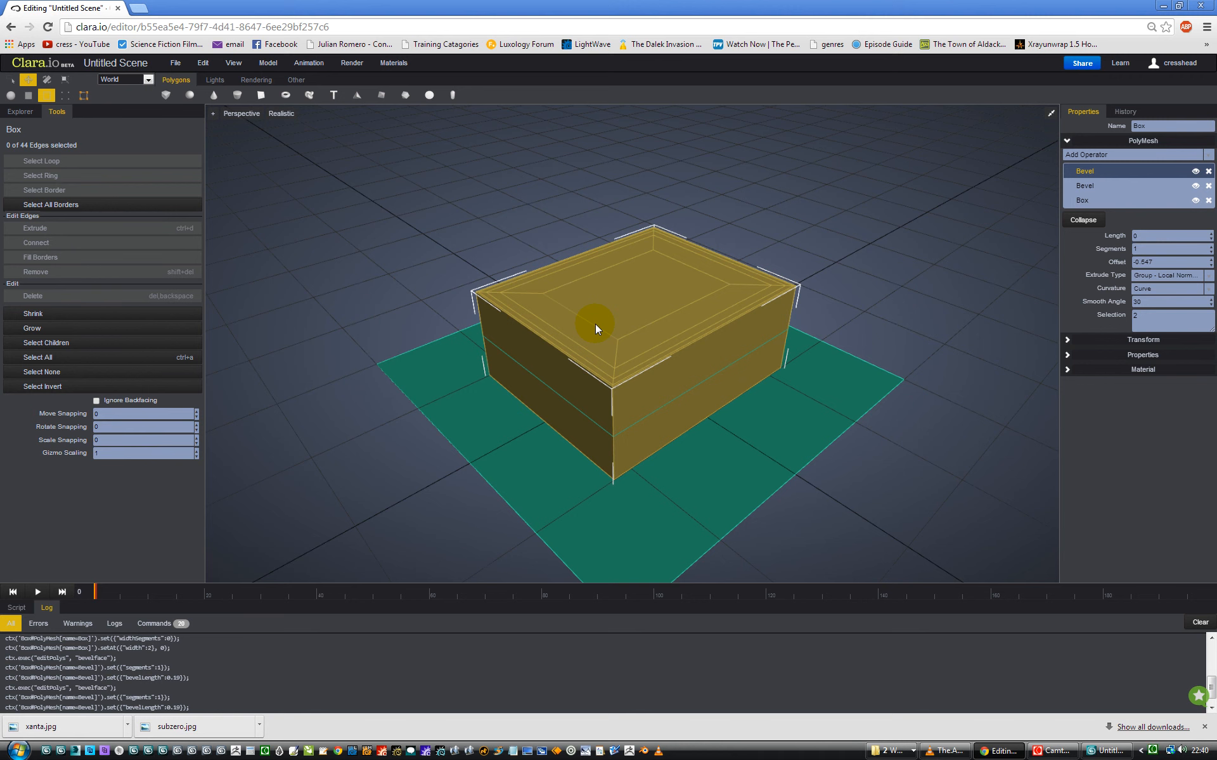
Step: Clear all recorded command entries from the Clara.io log
scroll(703, 369, "up", 2)
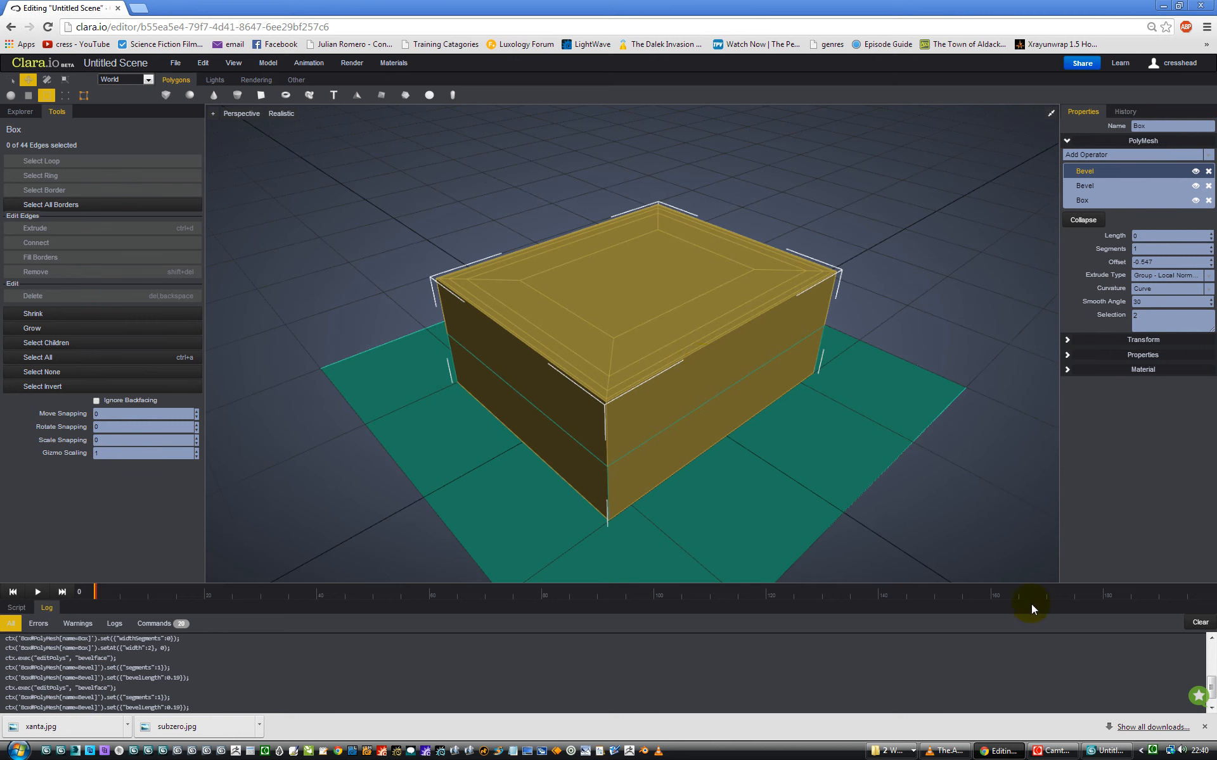
left_click(1197, 628)
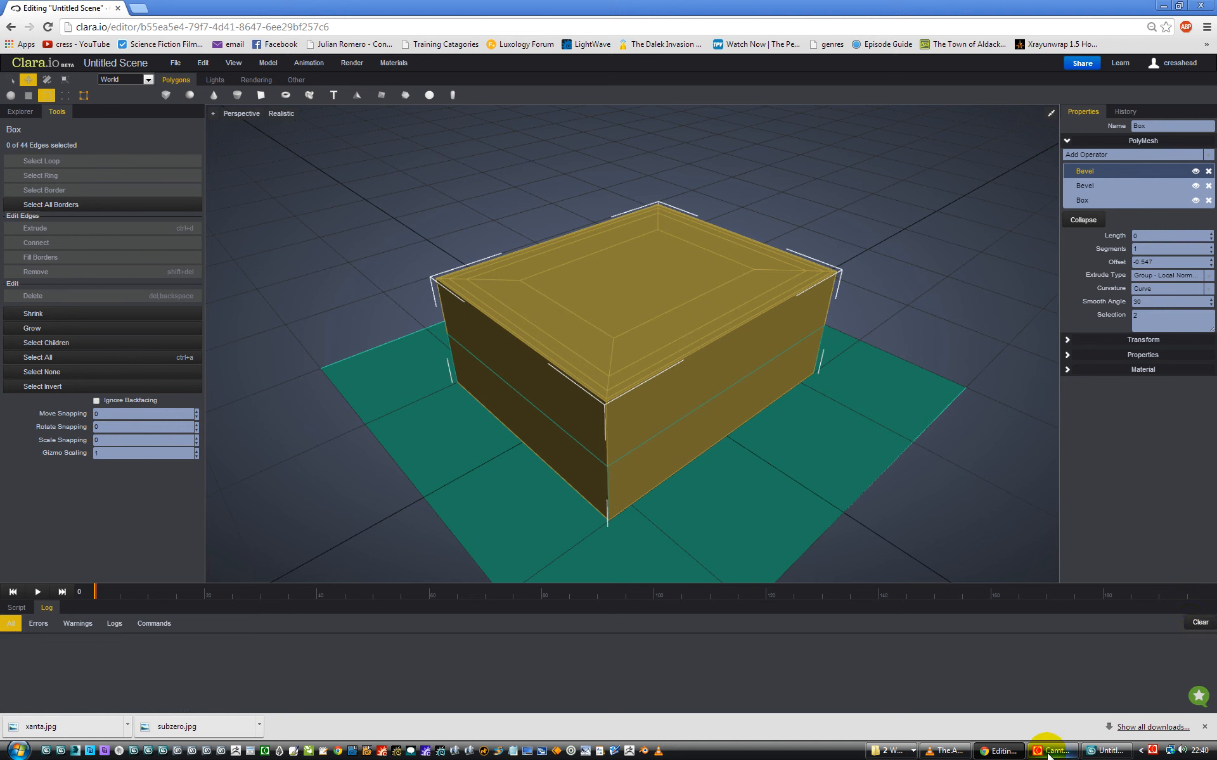
Step: Switch to 3ds Max and examine the bevelled top of the editable poly box up close and from farther away
left_click(1106, 752)
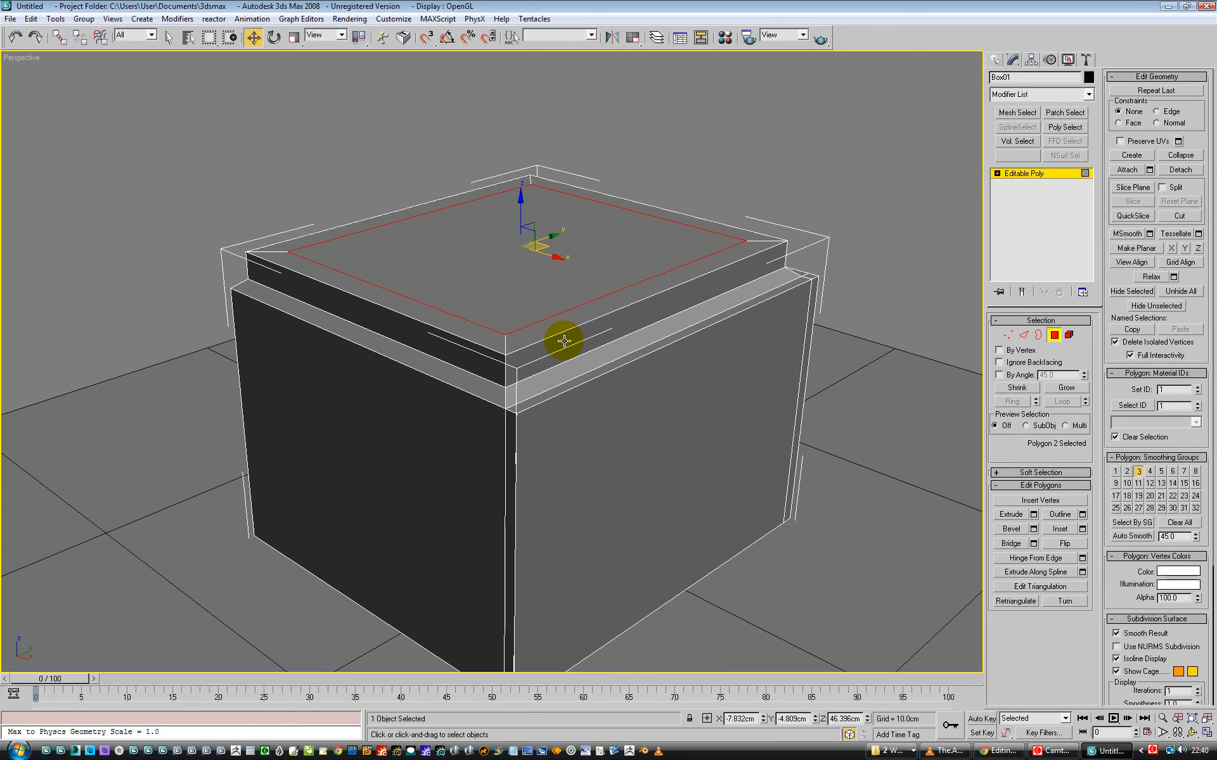
middle_click_drag(564, 341, 377, 272)
scroll(524, 294, "down", 8)
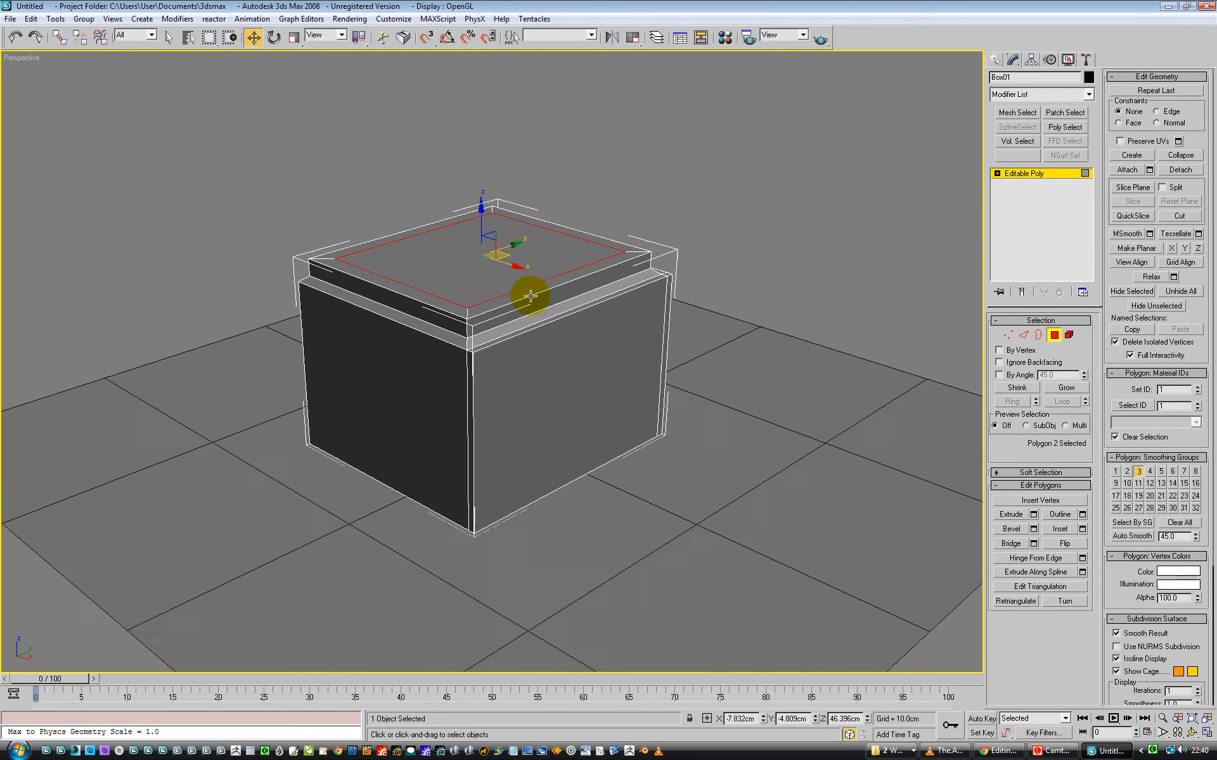
scroll(536, 332, "up", 8)
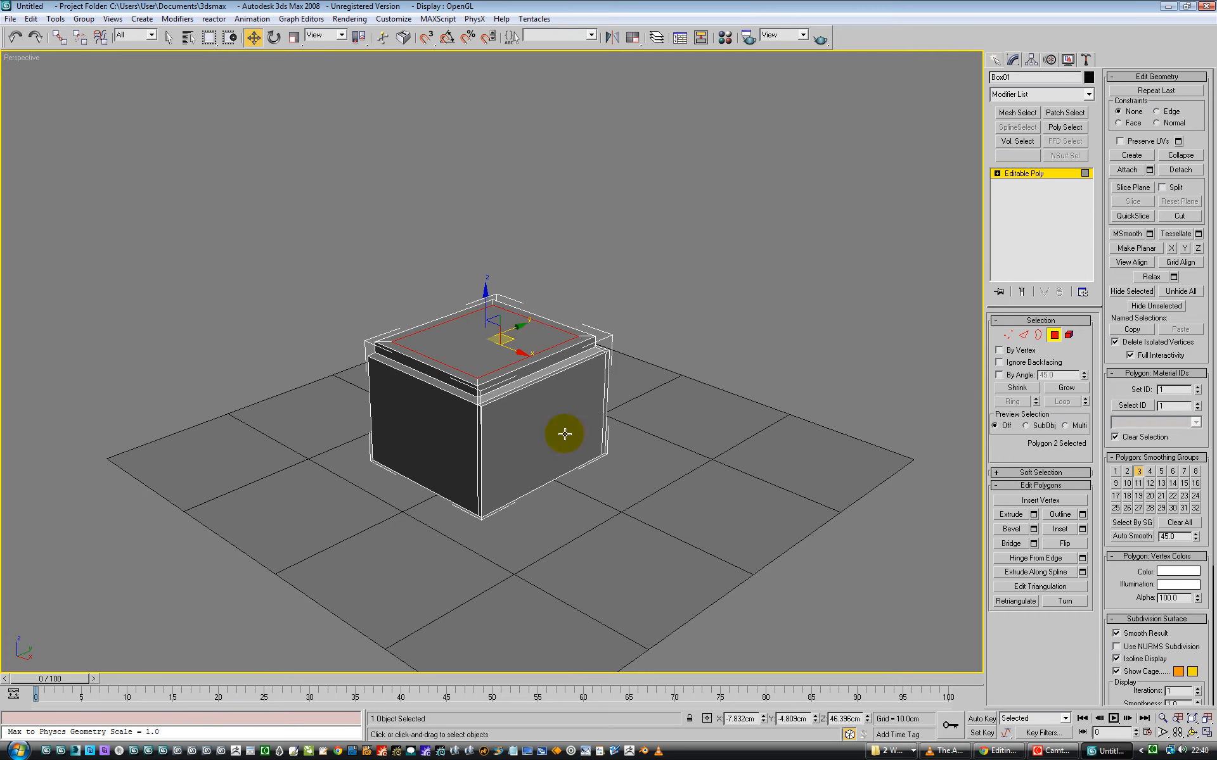
middle_click_drag(564, 377, 551, 300)
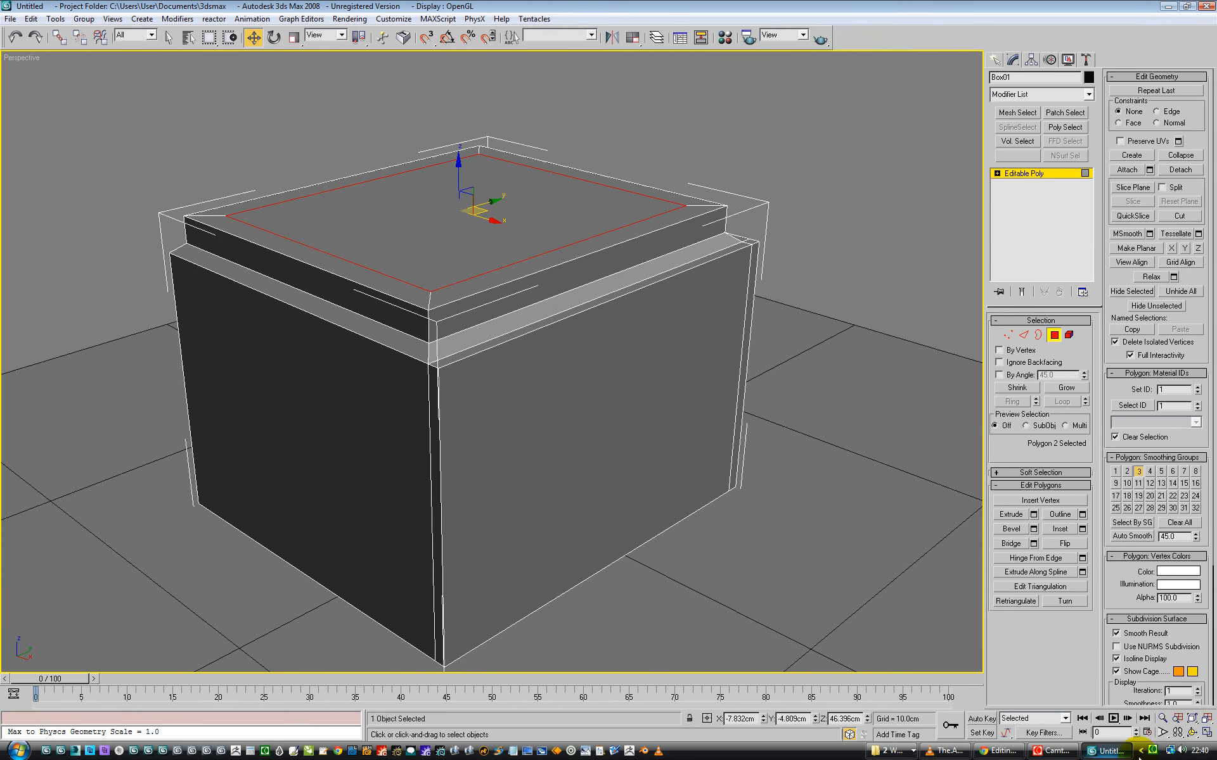
Step: Switch back to the Clara.io scene in the browser to view its bevelled box again
left_click(997, 752)
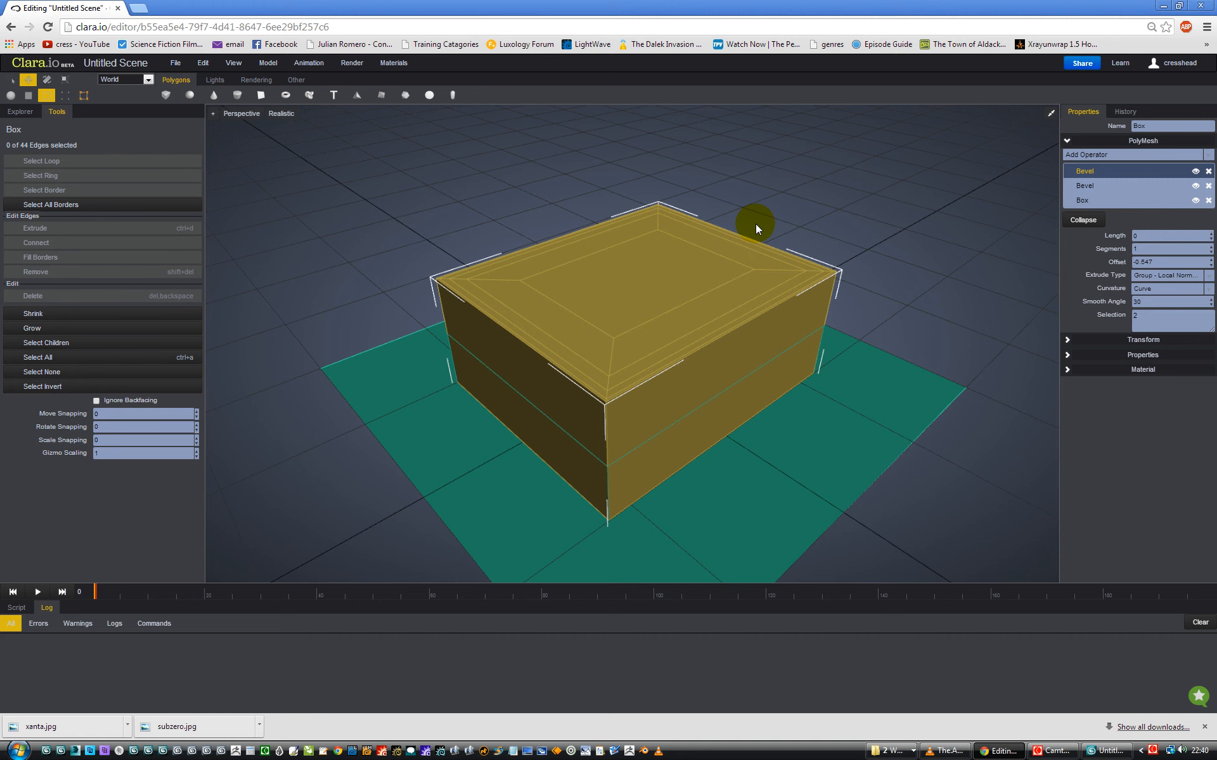
left_click(1050, 750)
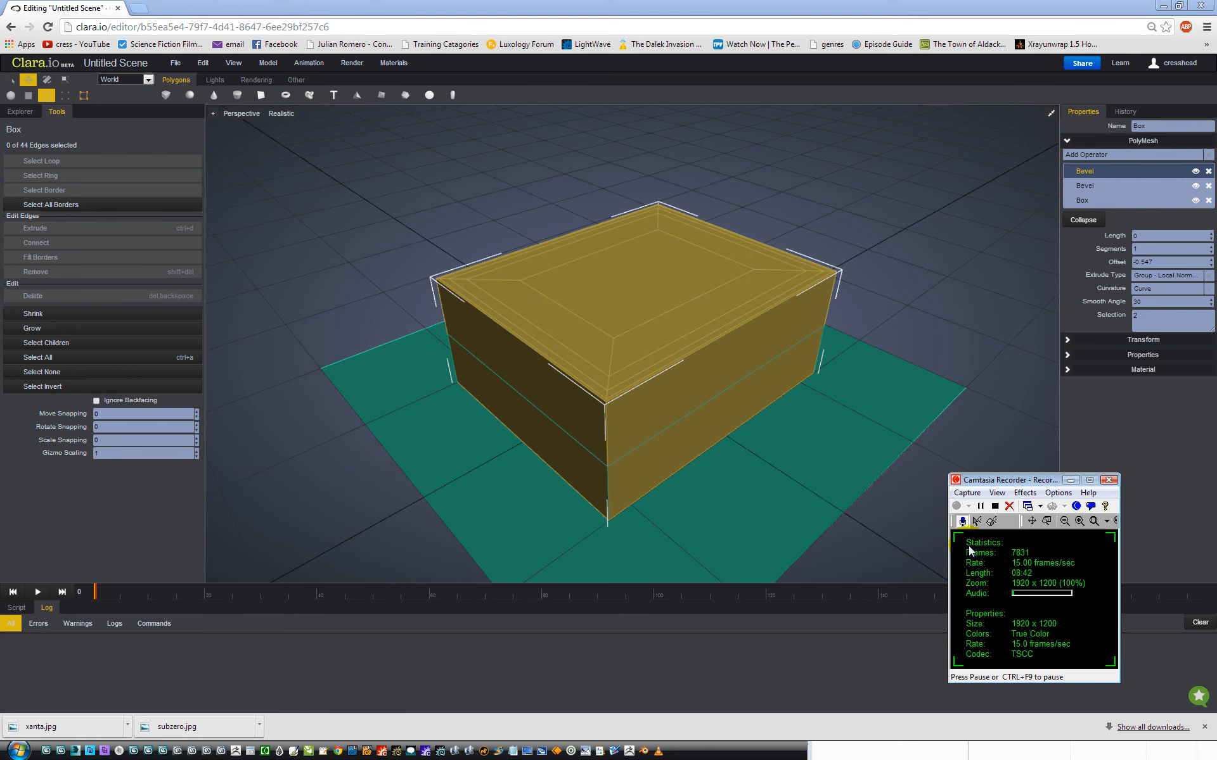